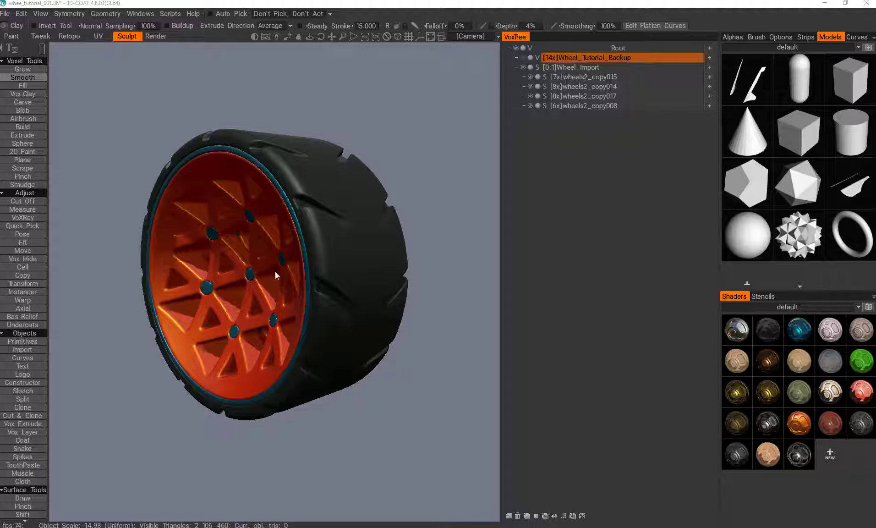
Examine the finished wheel's tire, rim and triangular spoke cutouts from several angles
{"action": "left_click_drag", "start_coordinate": [225, 254], "coordinate": [263, 254], "text": "alt"}
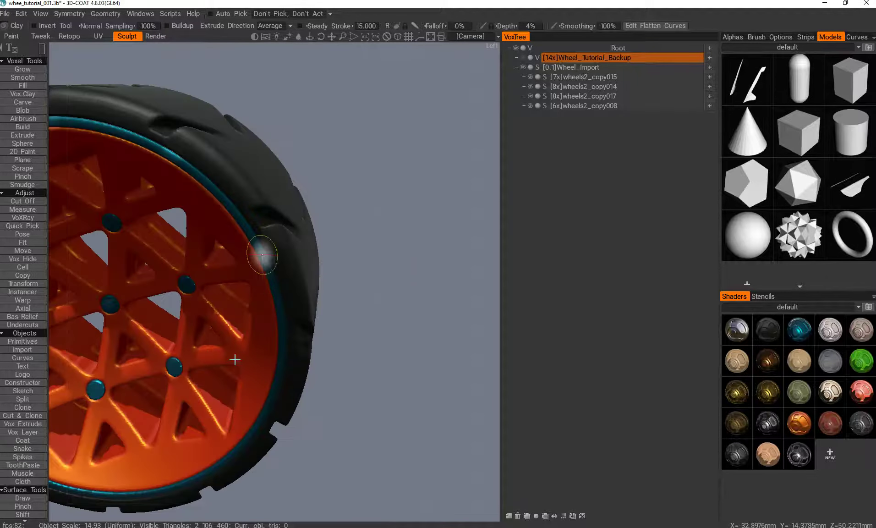
{"action": "right_click_drag", "start_coordinate": [234, 359], "coordinate": [238, 316], "text": "alt"}
{"action": "middle_click_drag", "start_coordinate": [238, 316], "coordinate": [279, 309], "text": "alt"}
{"action": "left_click_drag", "start_coordinate": [234, 316], "coordinate": [231, 288], "text": "alt"}
{"action": "key", "text": "h"}
{"action": "middle_click_drag", "start_coordinate": [230, 288], "coordinate": [290, 262], "text": "alt"}
{"action": "left_click_drag", "start_coordinate": [290, 262], "coordinate": [344, 277], "text": "alt"}
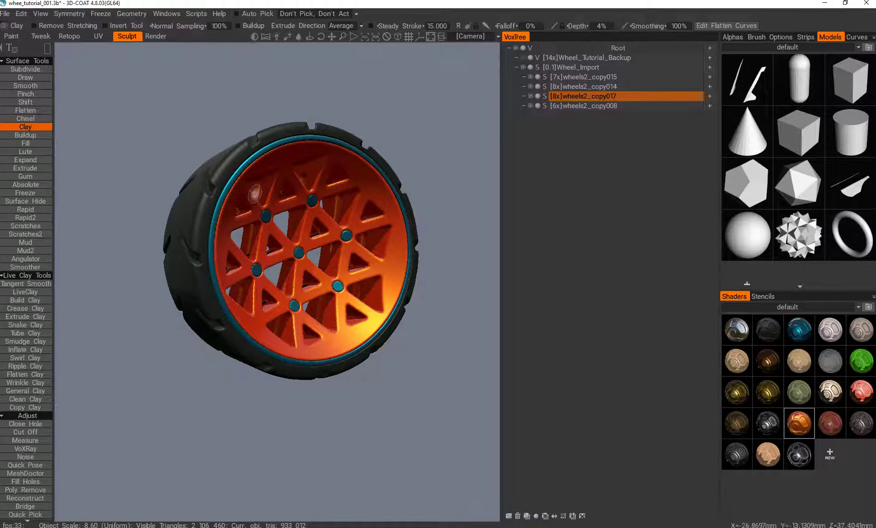
{"action": "left_click_drag", "start_coordinate": [269, 208], "coordinate": [265, 285], "text": "alt"}
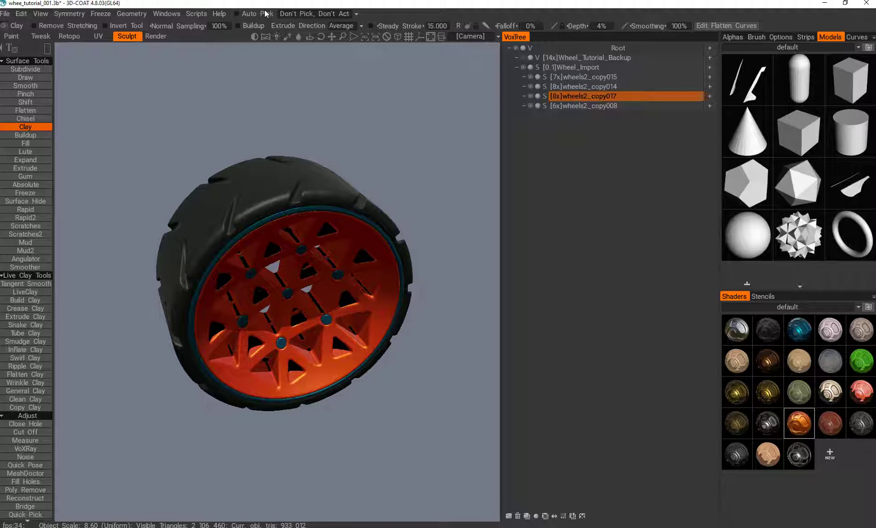
{"action": "left_click_drag", "start_coordinate": [285, 346], "coordinate": [319, 223], "text": "alt"}
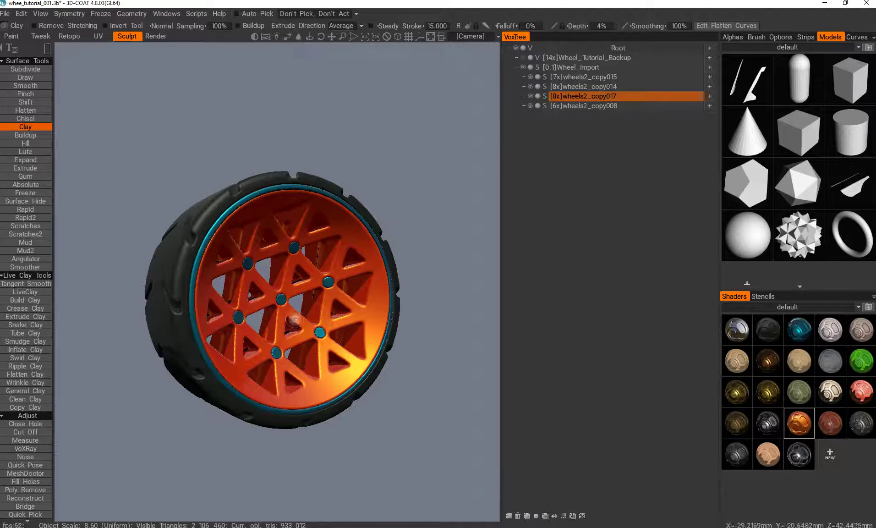
{"action": "left_click_drag", "start_coordinate": [328, 344], "coordinate": [259, 338], "text": "alt"}
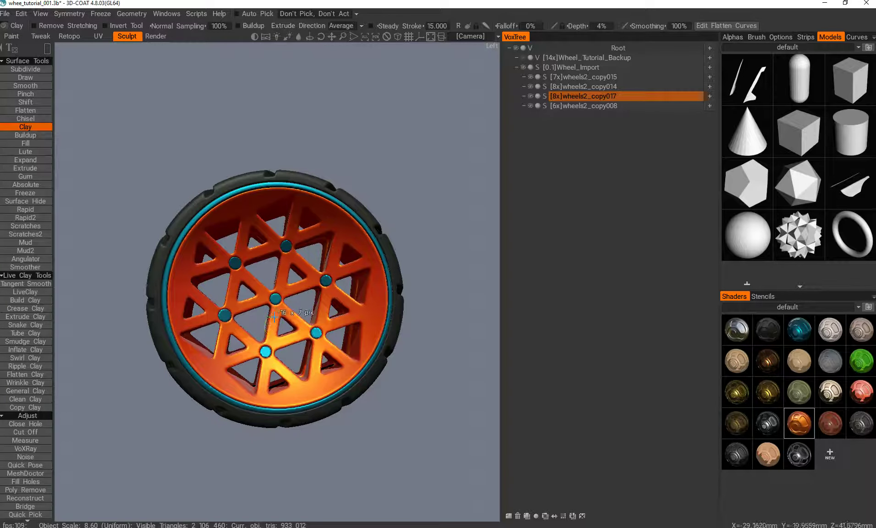
{"action": "mouse_move", "coordinate": [238, 312]}
{"action": "left_mouse_down", "text": "alt"}
{"action": "mouse_move", "coordinate": [209, 319]}
{"action": "mouse_move", "coordinate": [229, 289]}
{"action": "mouse_move", "coordinate": [234, 236]}
{"action": "left_mouse_up", "text": "alt"}
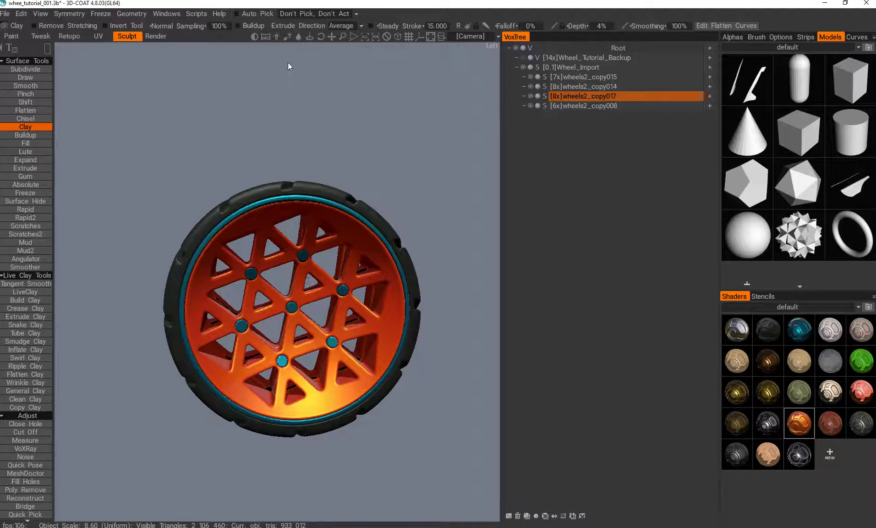
{"action": "middle_click_drag", "start_coordinate": [265, 295], "coordinate": [247, 233], "text": "alt"}
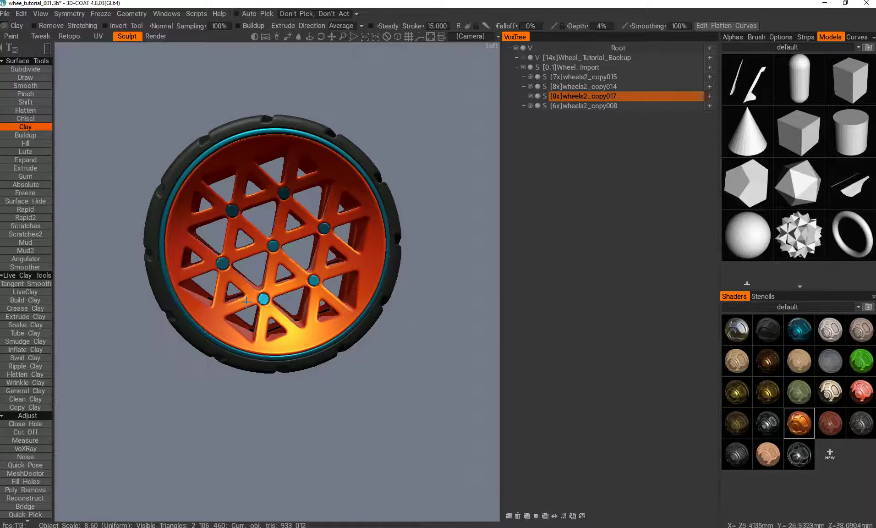
{"action": "left_click_drag", "start_coordinate": [248, 233], "coordinate": [280, 247], "text": "alt"}
{"action": "middle_click_drag", "start_coordinate": [280, 247], "coordinate": [256, 343], "text": "alt"}
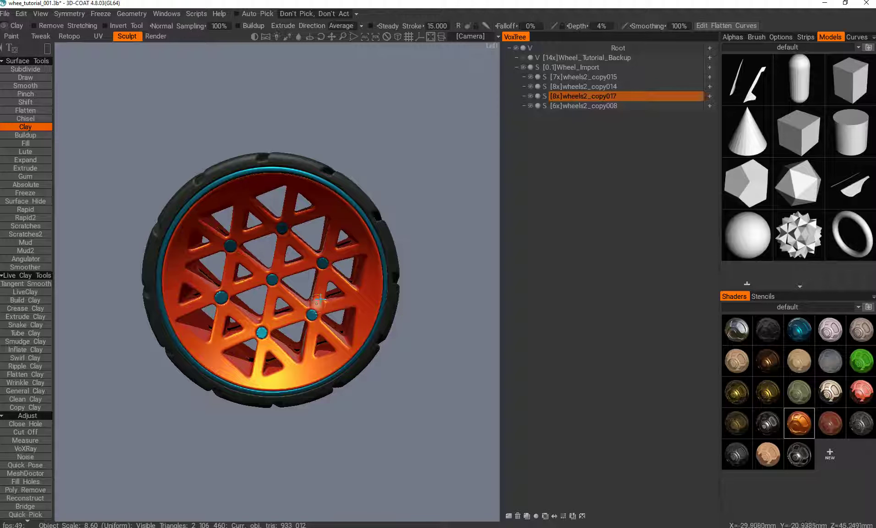
{"action": "mouse_move", "coordinate": [312, 300]}
{"action": "left_mouse_down", "text": "alt"}
{"action": "mouse_move", "coordinate": [252, 299]}
{"action": "mouse_move", "coordinate": [262, 345]}
{"action": "mouse_move", "coordinate": [252, 206]}
{"action": "mouse_move", "coordinate": [221, 345]}
{"action": "mouse_move", "coordinate": [229, 339]}
{"action": "mouse_move", "coordinate": [297, 373]}
{"action": "mouse_move", "coordinate": [331, 292]}
{"action": "mouse_move", "coordinate": [362, 282]}
{"action": "left_mouse_up", "text": "alt"}
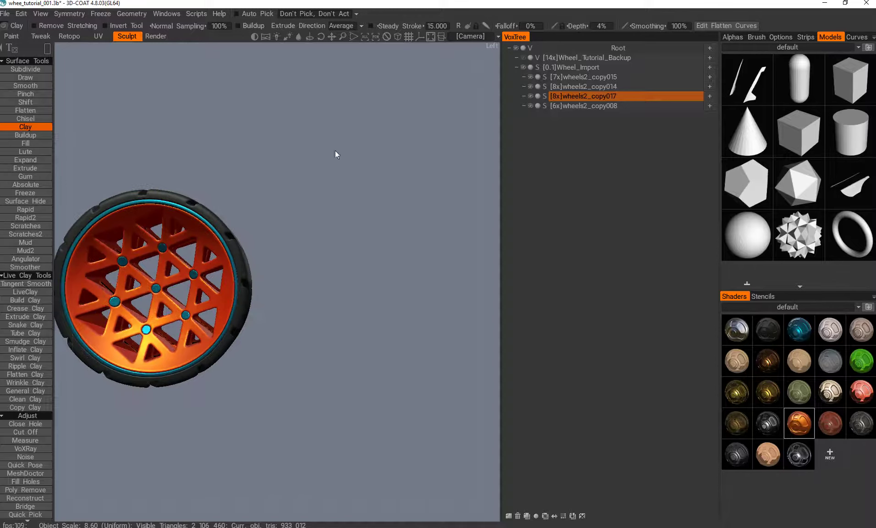
{"action": "mouse_move", "coordinate": [235, 303]}
{"action": "left_mouse_down", "text": "alt"}
{"action": "mouse_move", "coordinate": [283, 299]}
{"action": "mouse_move", "coordinate": [218, 300]}
{"action": "left_mouse_up", "text": "alt"}
Show the Wheel_Tutorial_Backup volume beside the finished wheel, with both in a straight side view
{"action": "left_click", "coordinate": [524, 58]}
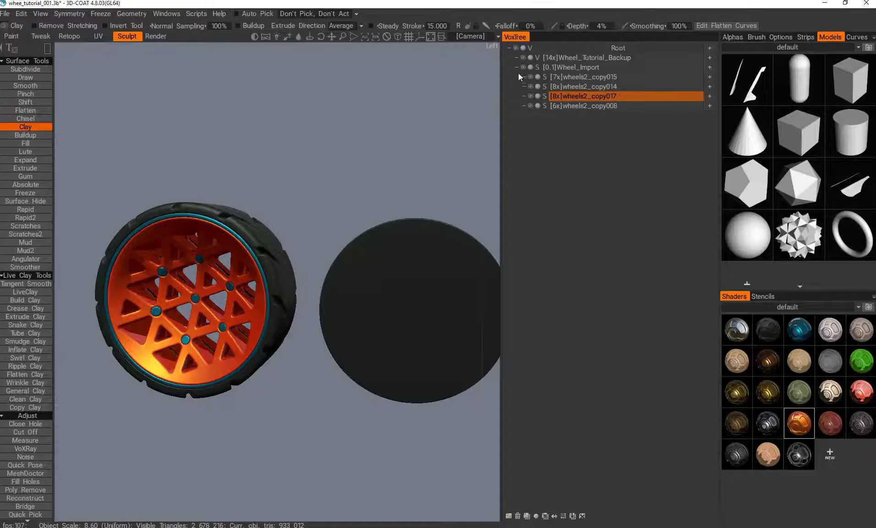
{"action": "left_click_drag", "start_coordinate": [280, 284], "coordinate": [282, 324], "text": "alt"}
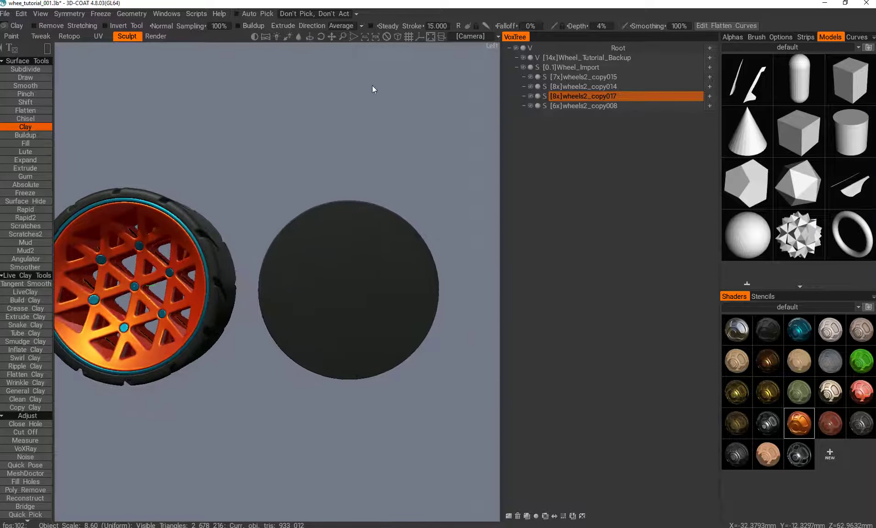
{"action": "left_click", "coordinate": [398, 38]}
{"action": "scroll", "coordinate": [295, 313], "scroll_direction": "up", "scroll_amount": 8}
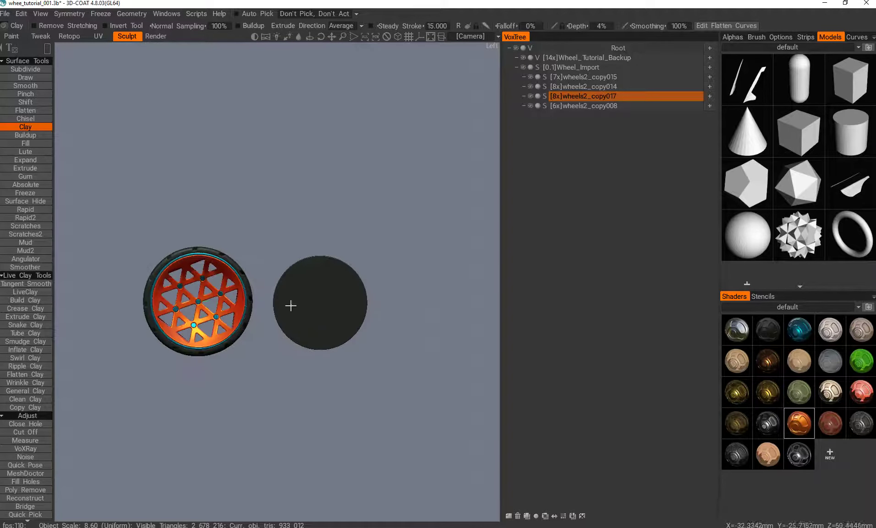
{"action": "scroll", "coordinate": [285, 307], "scroll_direction": "up", "scroll_amount": 5}
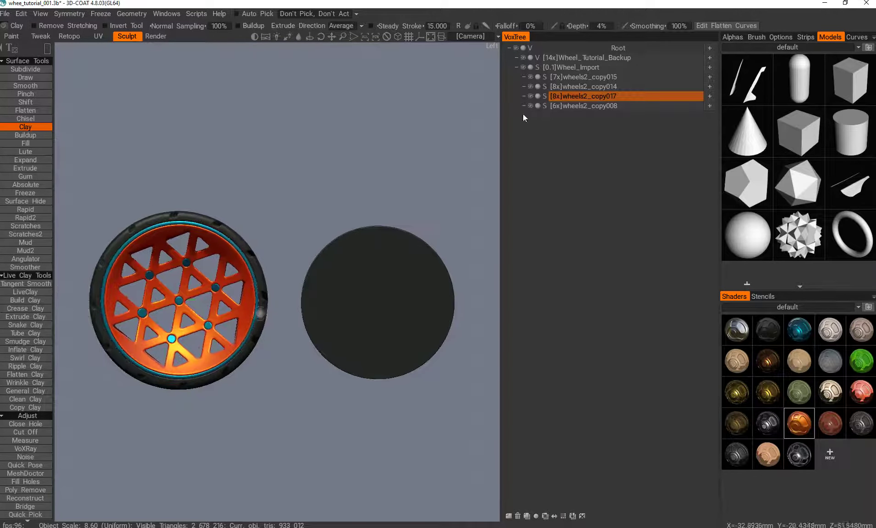
Hide the Wheel_Import group and make the Wheel_Tutorial_Backup disc the active volume
{"action": "left_click", "coordinate": [523, 67]}
{"action": "scroll", "coordinate": [269, 291], "scroll_direction": "up", "scroll_amount": 3}
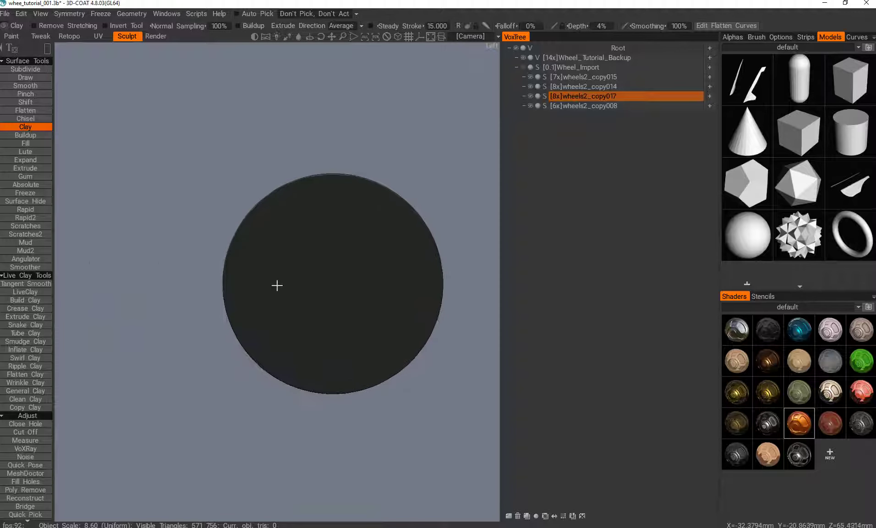
{"action": "middle_click_drag", "start_coordinate": [265, 283], "coordinate": [215, 273], "text": "alt"}
{"action": "right_click_drag", "start_coordinate": [287, 316], "coordinate": [300, 293], "text": "alt"}
{"action": "key", "text": "h"}
{"action": "middle_click_drag", "start_coordinate": [329, 262], "coordinate": [309, 267], "text": "alt"}
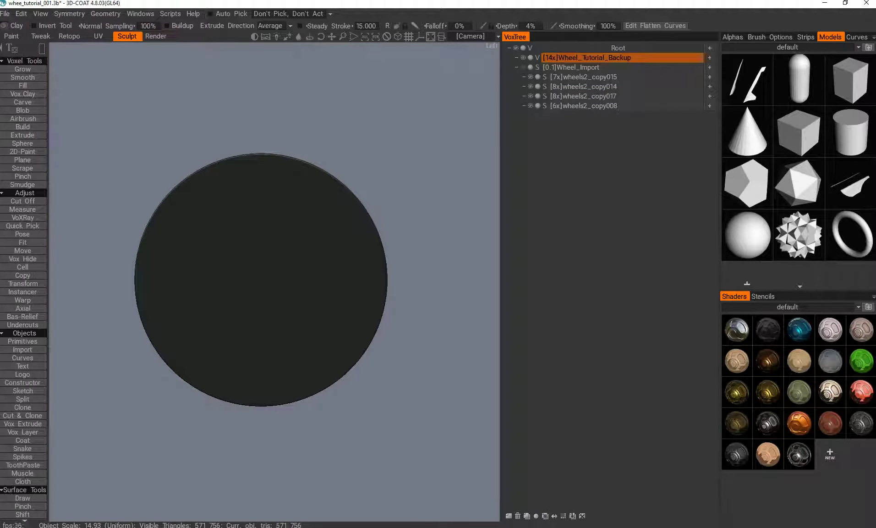
Display the 2D grid over the side view of the disc
{"action": "middle_click_drag", "start_coordinate": [232, 332], "coordinate": [246, 368], "text": "alt"}
{"action": "left_click_drag", "start_coordinate": [247, 368], "coordinate": [220, 340], "text": "alt"}
{"action": "middle_click_drag", "start_coordinate": [220, 340], "coordinate": [222, 322], "text": "alt"}
{"action": "scroll", "coordinate": [233, 341], "scroll_direction": "up", "scroll_amount": 1}
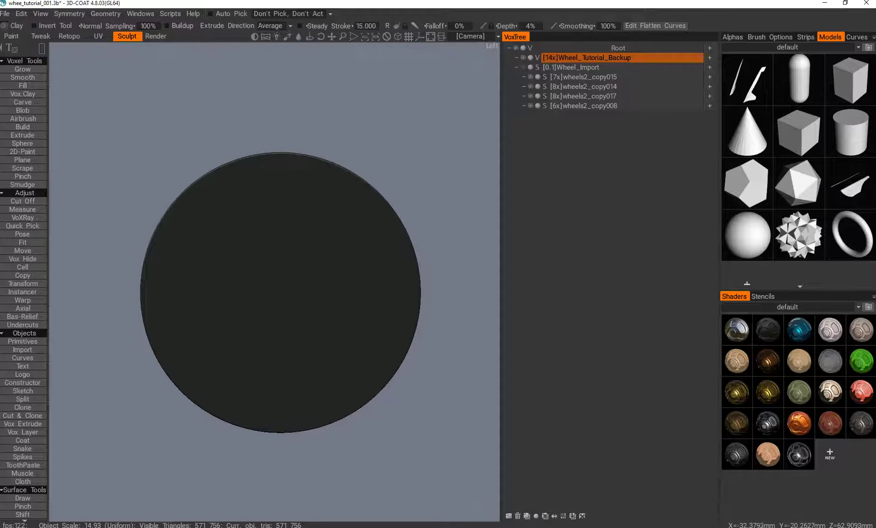
{"action": "left_click", "coordinate": [41, 14]}
{"action": "left_click", "coordinate": [72, 245]}
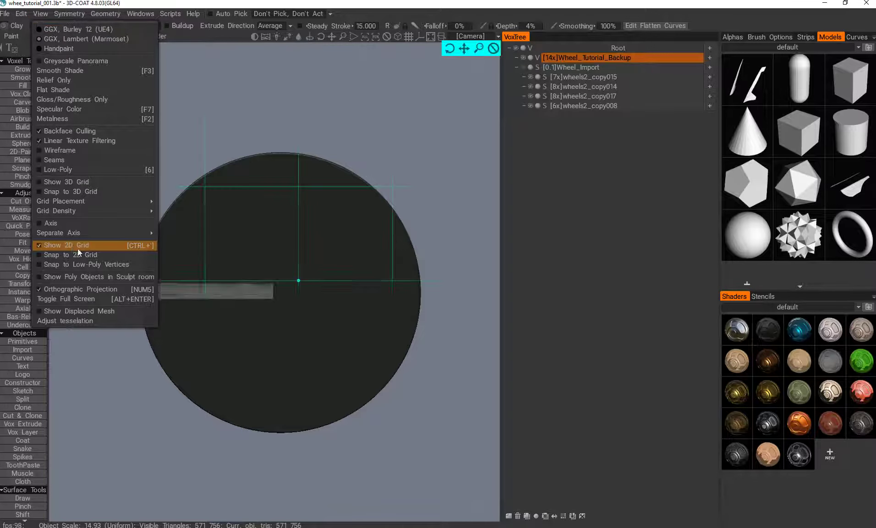
{"action": "middle_click_drag", "start_coordinate": [298, 215], "coordinate": [281, 204], "text": "alt"}
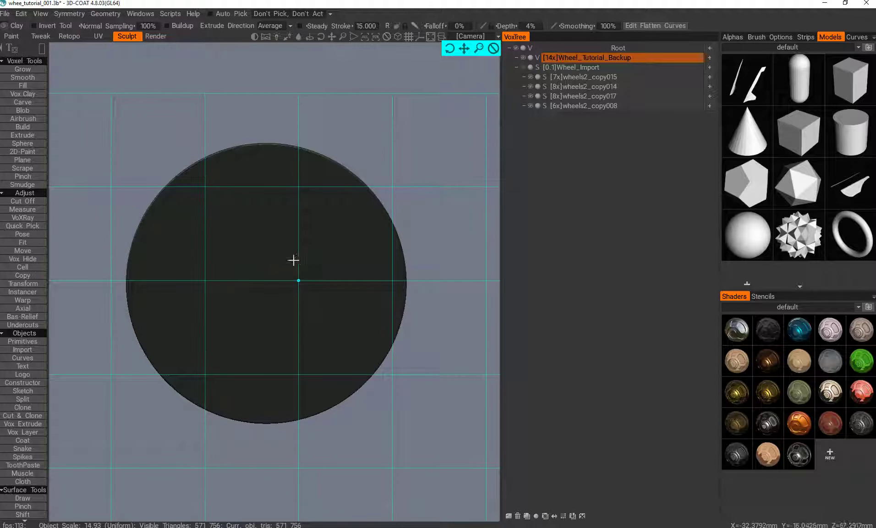
Start the Transform tool and compare the imported wheel with the backup disc by switching their visibility
{"action": "mouse_move", "coordinate": [293, 260]}
{"action": "middle_mouse_down", "text": "alt"}
{"action": "mouse_move", "coordinate": [322, 264]}
{"action": "mouse_move", "coordinate": [320, 235]}
{"action": "mouse_move", "coordinate": [312, 258]}
{"action": "middle_mouse_up", "text": "alt"}
{"action": "key", "text": "t"}
{"action": "left_click", "coordinate": [523, 57]}
{"action": "left_click", "coordinate": [522, 67]}
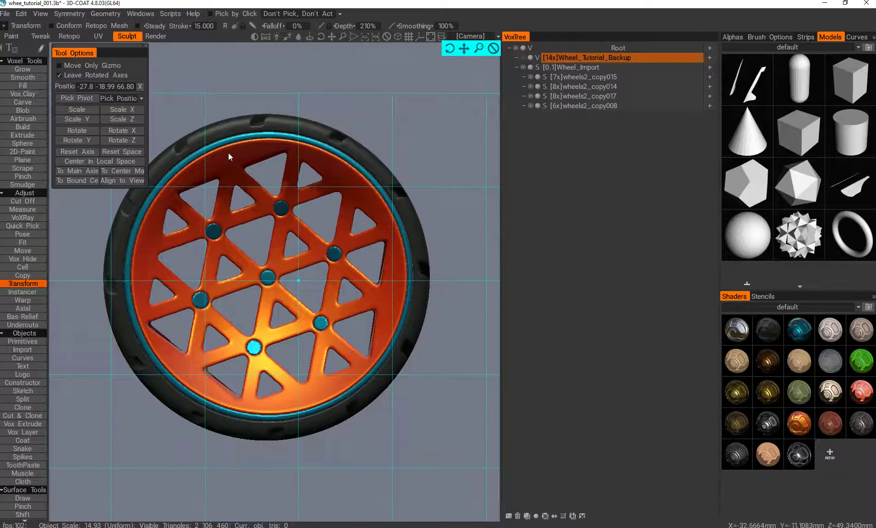
{"action": "left_click", "coordinate": [523, 57]}
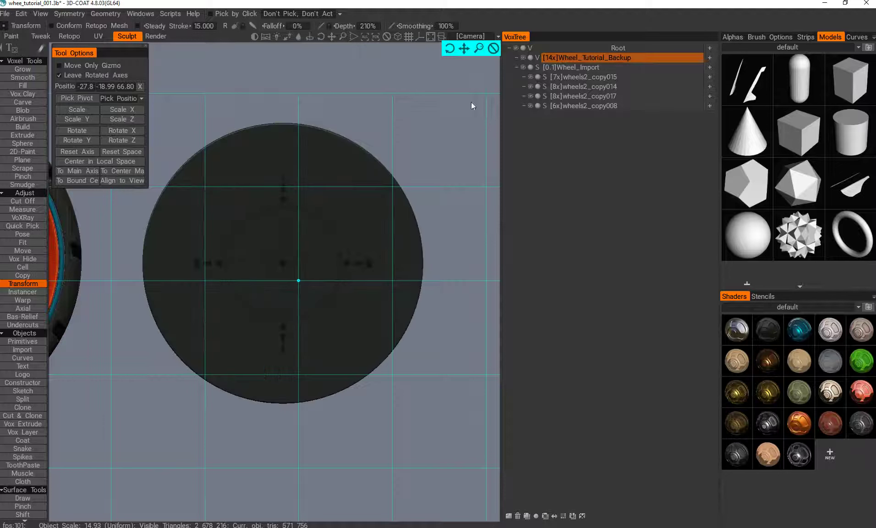
{"action": "right_click_drag", "start_coordinate": [304, 168], "coordinate": [338, 158], "text": "alt"}
{"action": "middle_click_drag", "start_coordinate": [338, 158], "coordinate": [326, 163], "text": "alt"}
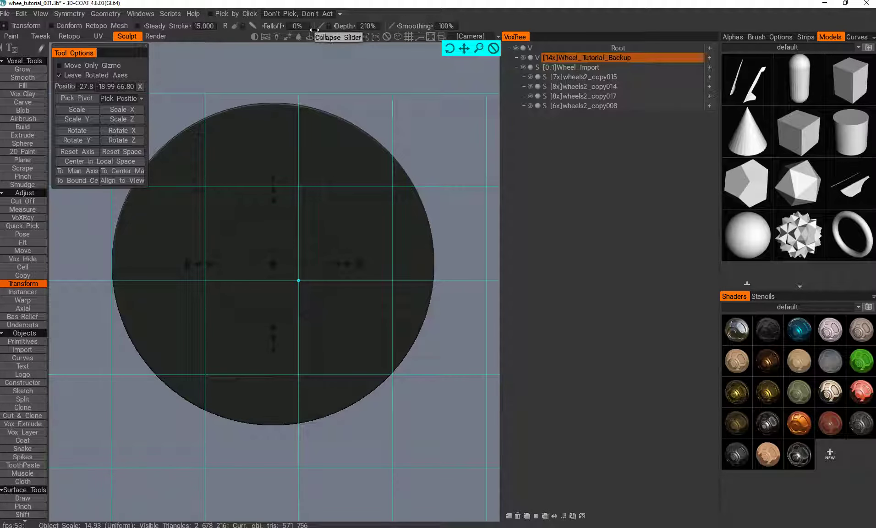
{"action": "left_click", "coordinate": [524, 68]}
Clear the transform options out of the viewport and align the disc's centre with the 2D grid's centre point
{"action": "mouse_move", "coordinate": [295, 178]}
{"action": "left_mouse_down"}
{"action": "mouse_move", "coordinate": [311, 171]}
{"action": "mouse_move", "coordinate": [298, 187]}
{"action": "mouse_move", "coordinate": [281, 172]}
{"action": "left_mouse_up"}
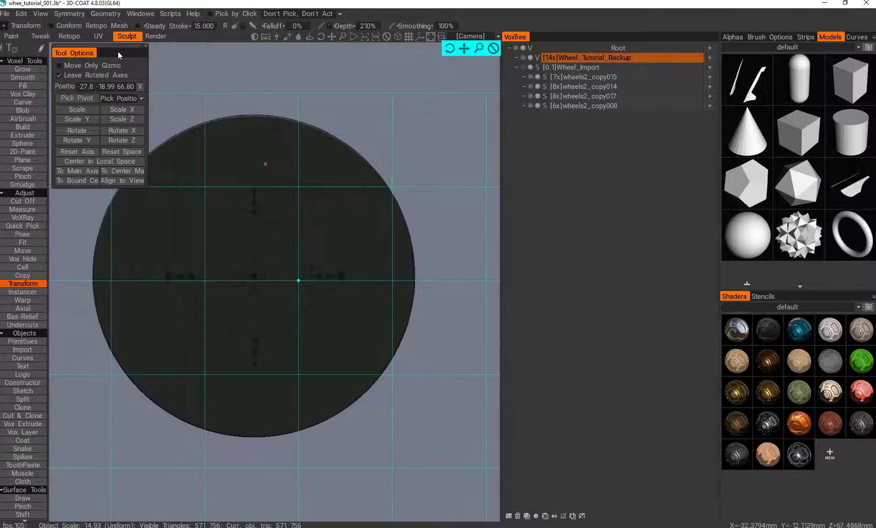
{"action": "left_click_drag", "start_coordinate": [112, 50], "coordinate": [54, 39]}
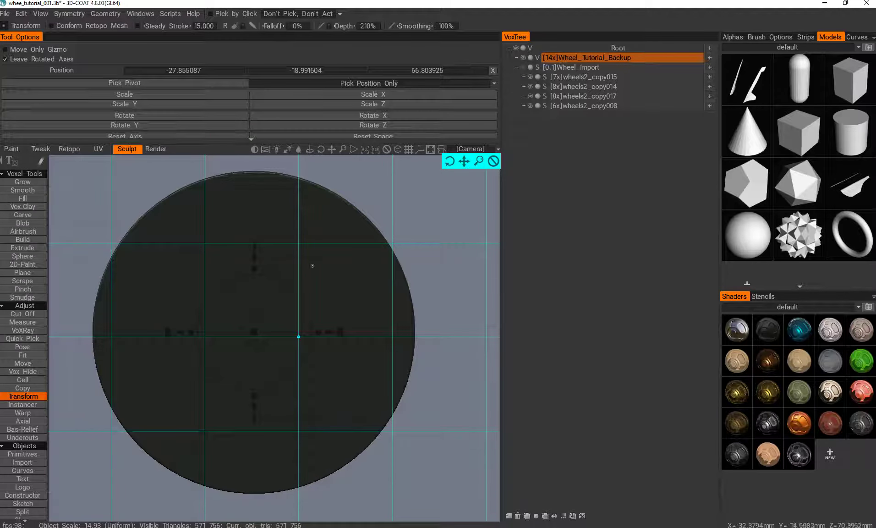
{"action": "left_click_drag", "start_coordinate": [454, 37], "coordinate": [427, 79]}
{"action": "left_click", "coordinate": [467, 80]}
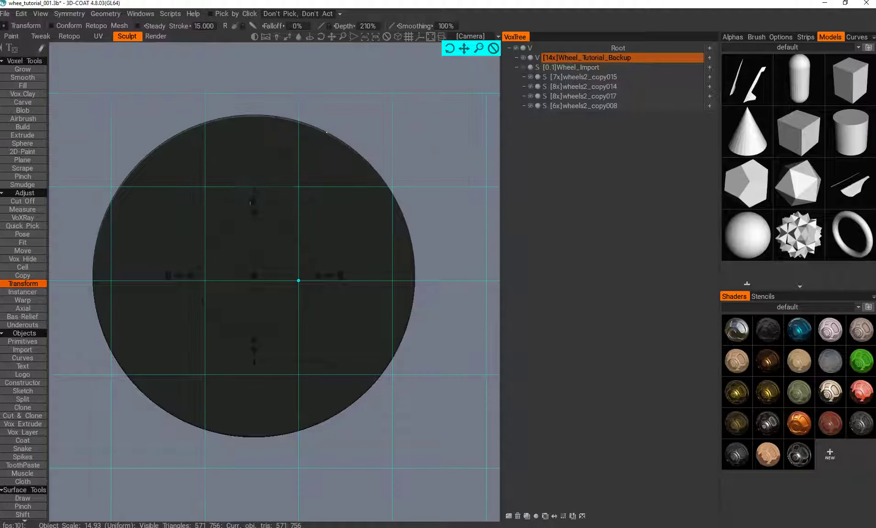
{"action": "left_click_drag", "start_coordinate": [249, 206], "coordinate": [293, 212]}
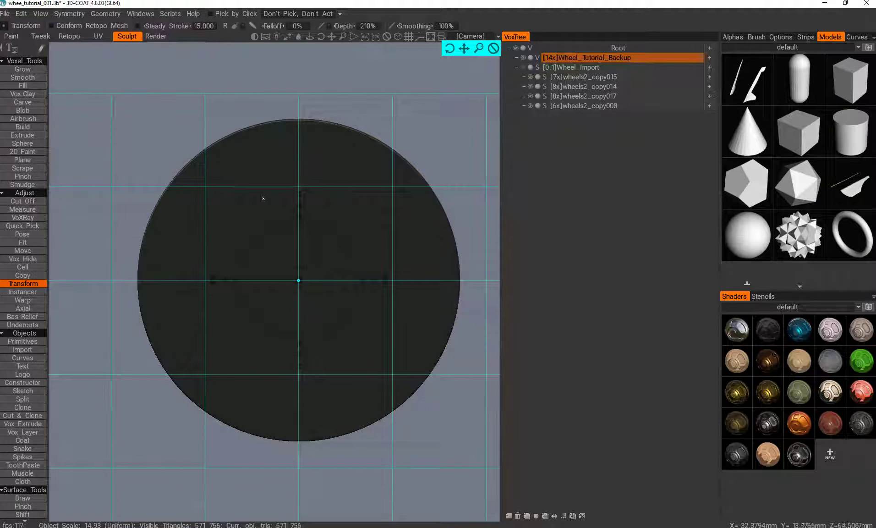
{"action": "middle_click_drag", "start_coordinate": [270, 206], "coordinate": [274, 212], "text": "alt"}
{"action": "left_click_drag", "start_coordinate": [274, 212], "coordinate": [270, 218]}
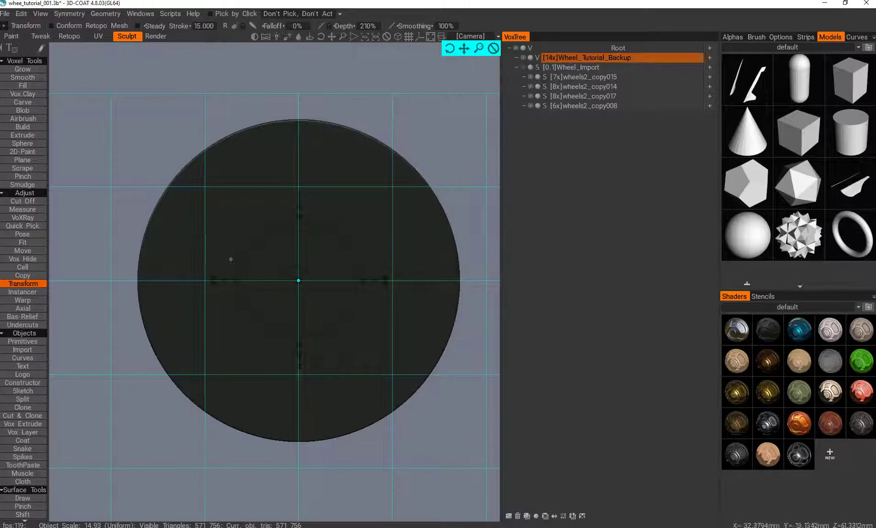
Try to split the disc with a large circle drawn from the grid's centre point using the Split tool
{"action": "key", "text": "s"}
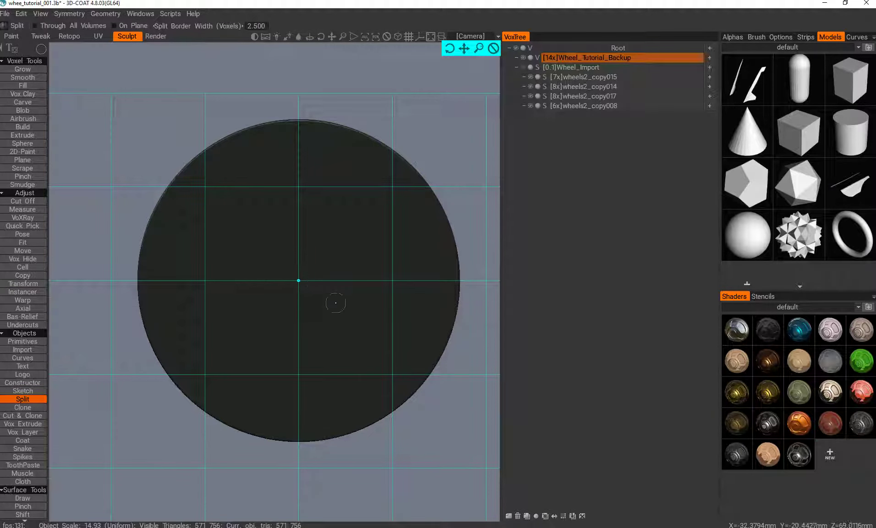
{"action": "key", "text": "space"}
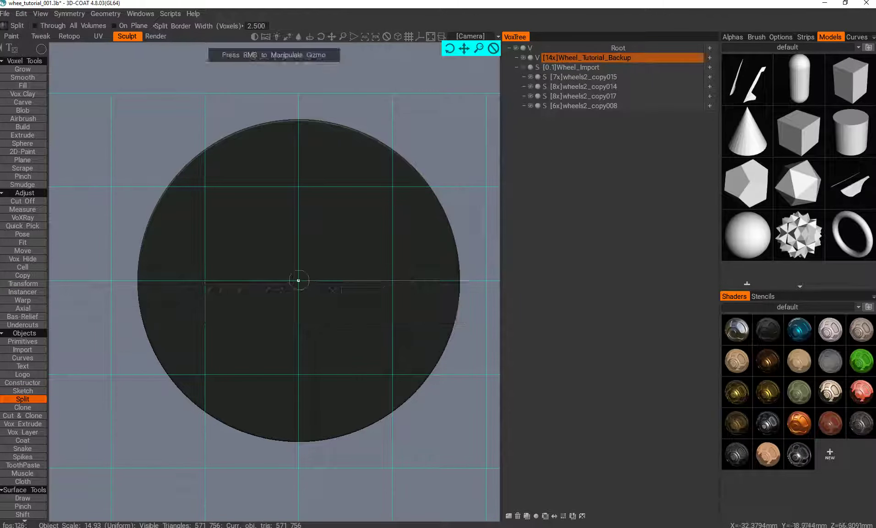
{"action": "left_click_drag", "start_coordinate": [298, 280], "coordinate": [413, 461]}
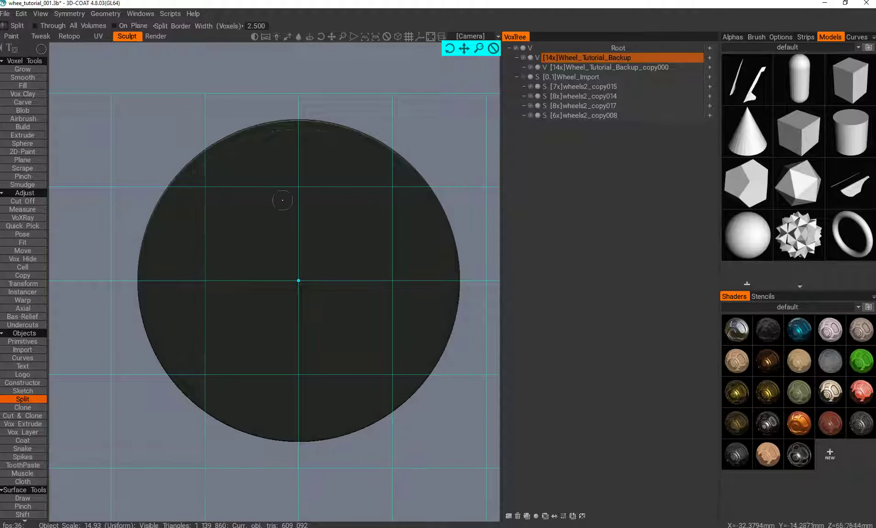
Toggle snapping to the 2D grid and undo the circular split of the disc
{"action": "left_click", "coordinate": [23, 16]}
{"action": "mouse_move", "coordinate": [40, 13]}
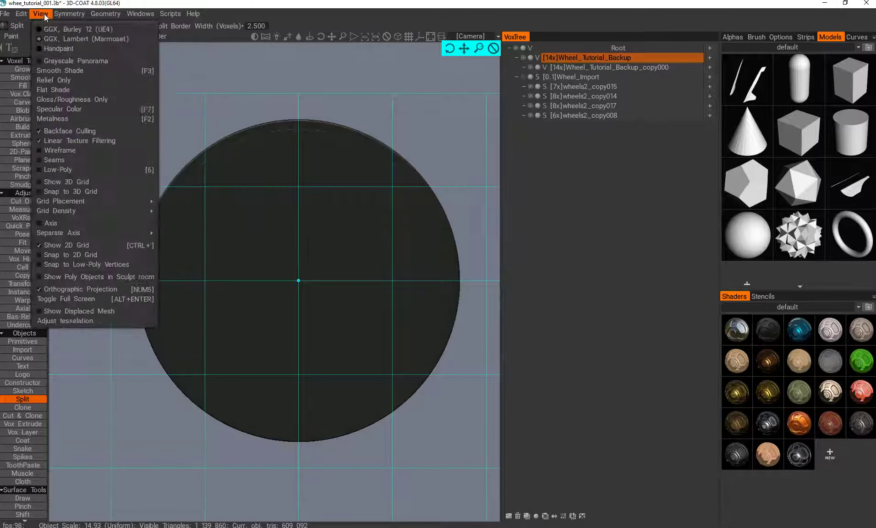
{"action": "left_click", "coordinate": [38, 255]}
{"action": "key", "text": "ctrl+z"}
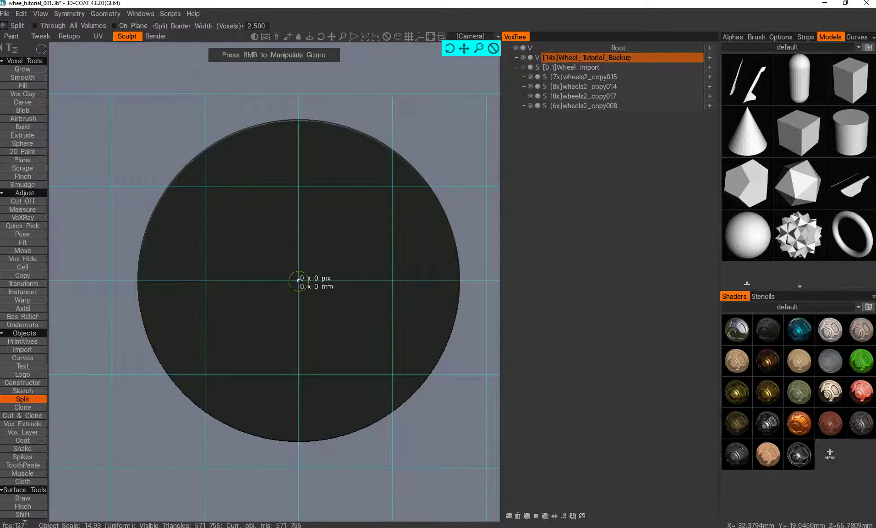
Set the split border width to 0 voxels and split the disc with a centred circle slightly smaller than its outer edge
{"action": "left_click_drag", "start_coordinate": [299, 280], "coordinate": [420, 422]}
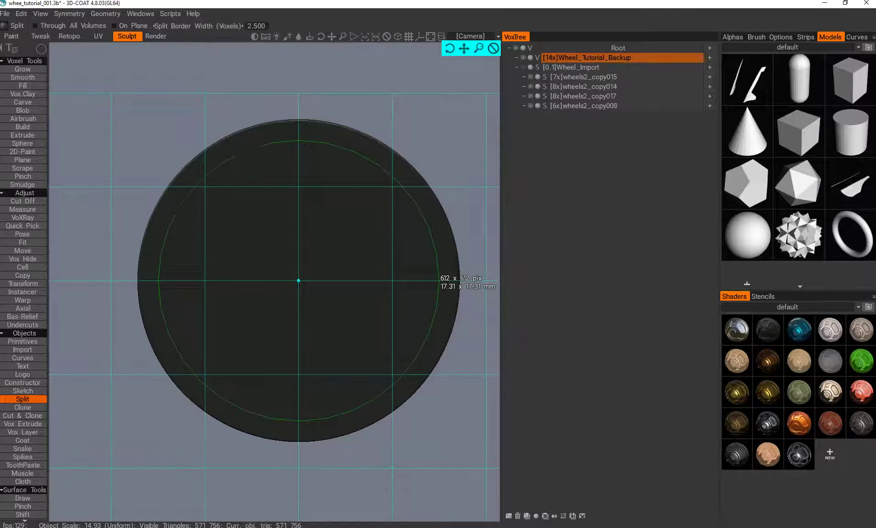
{"action": "left_click", "coordinate": [259, 25]}
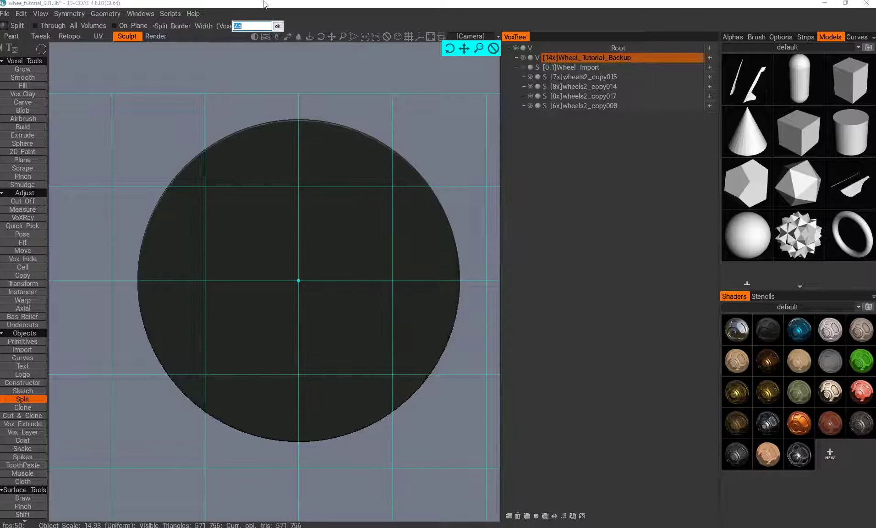
{"action": "key", "text": "Return"}
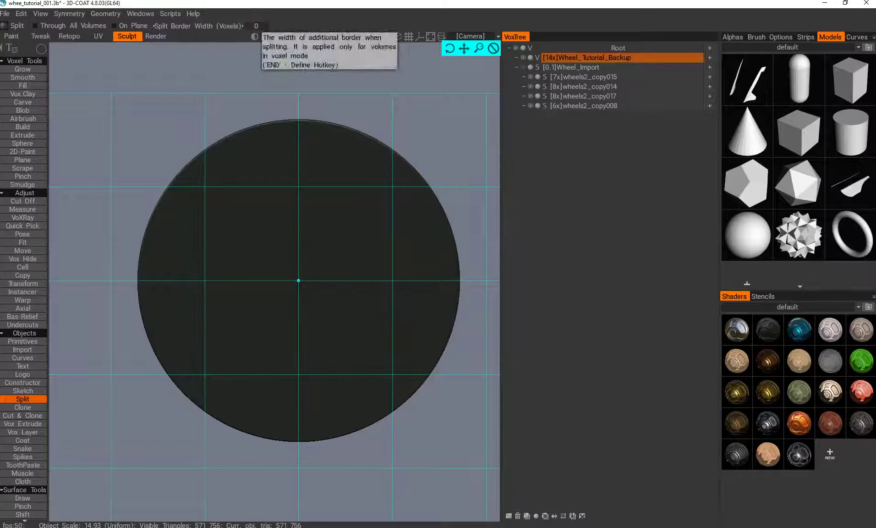
{"action": "left_click_drag", "start_coordinate": [298, 281], "coordinate": [449, 418]}
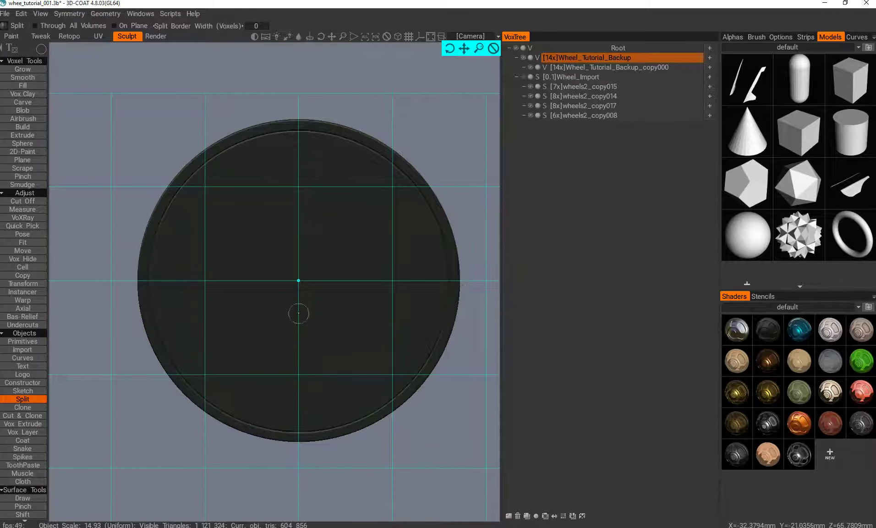
Apply the dark shader to the outer tire ring and the orange shader to the inner disc
{"action": "left_click", "coordinate": [764, 332]}
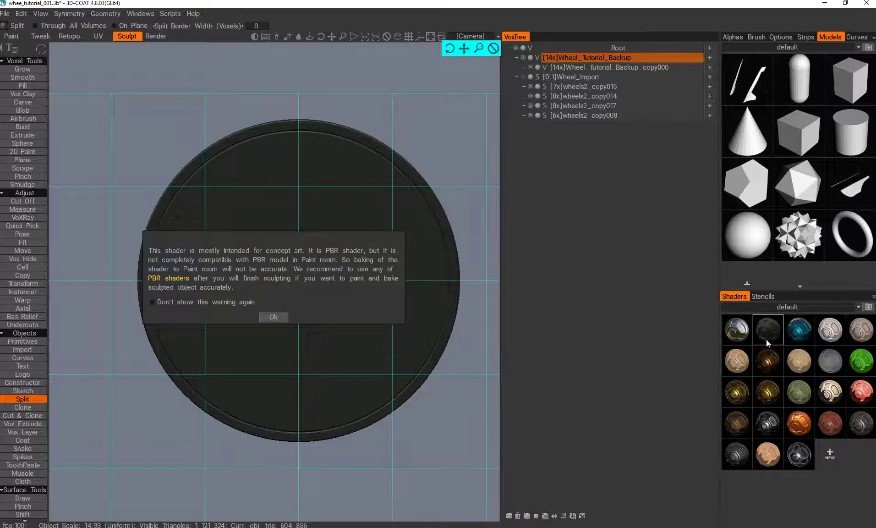
{"action": "left_click", "coordinate": [275, 317]}
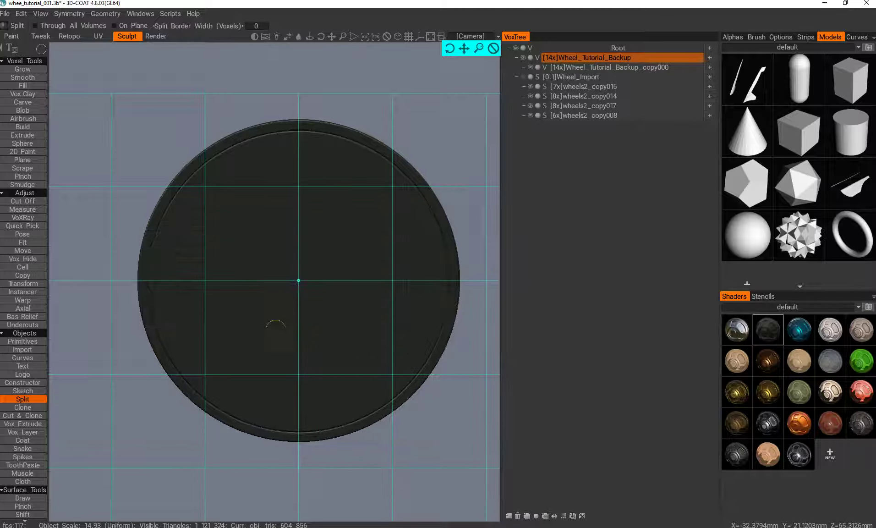
{"action": "right_click", "coordinate": [765, 338]}
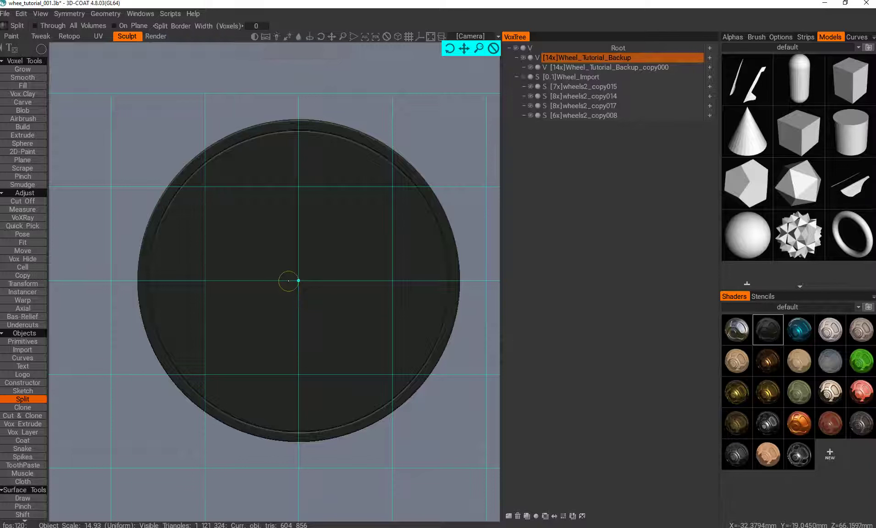
{"action": "key", "text": "h"}
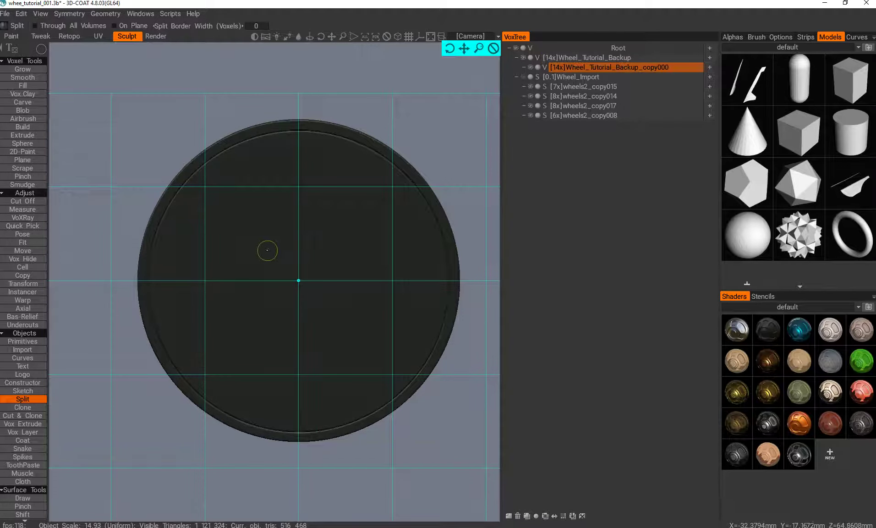
{"action": "left_click", "coordinate": [799, 424]}
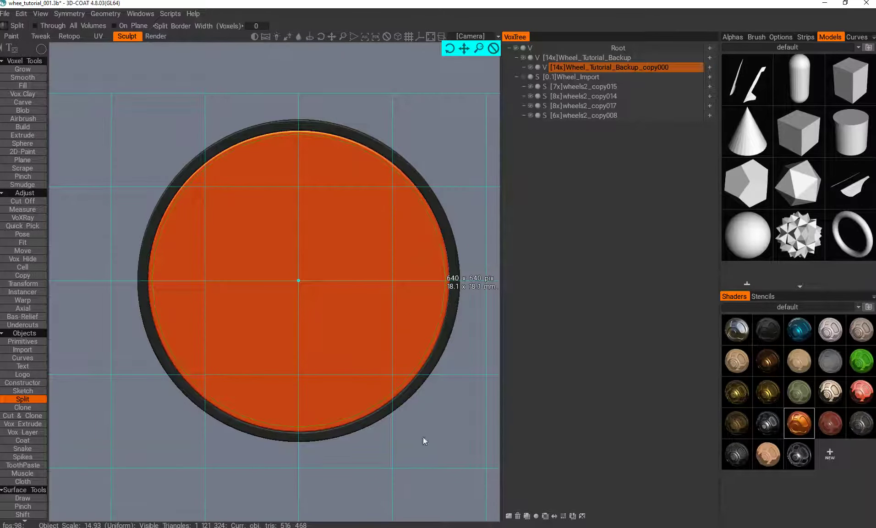
Split the orange disc with a centred circle about 18.1 mm across to separate a thin rim, and pick the innermost disc
{"action": "left_click_drag", "start_coordinate": [378, 455], "coordinate": [378, 455]}
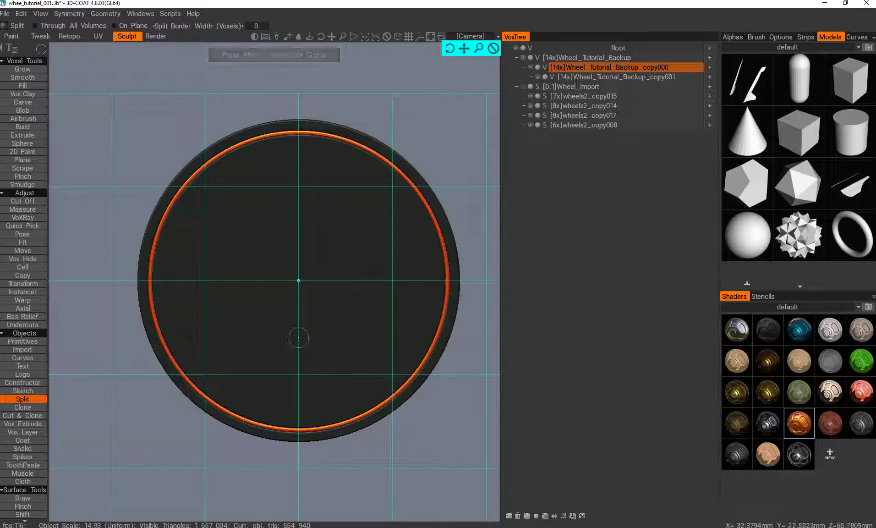
{"action": "key", "text": "h"}
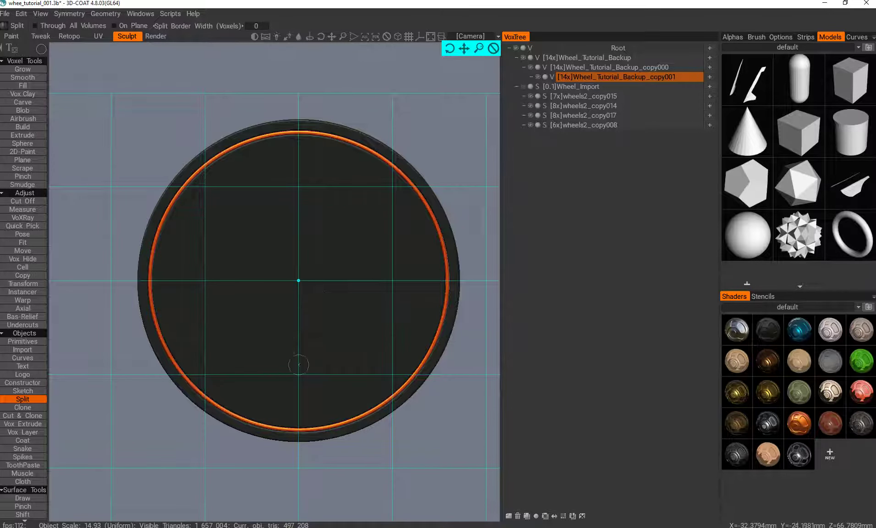
Hide the 2D grid from the viewport
{"action": "left_click", "coordinate": [20, 13]}
{"action": "left_click", "coordinate": [41, 14]}
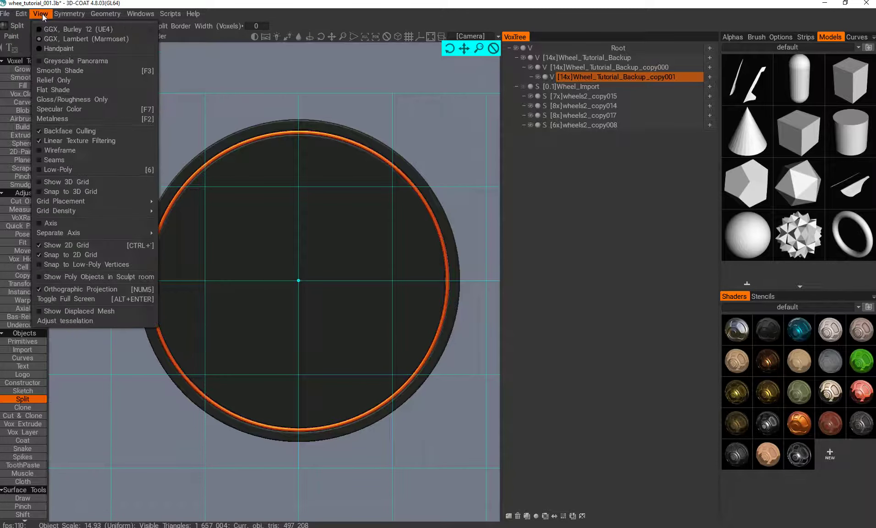
{"action": "left_click", "coordinate": [65, 246]}
{"action": "middle_click_drag", "start_coordinate": [338, 299], "coordinate": [329, 286]}
{"action": "left_click_drag", "start_coordinate": [329, 286], "coordinate": [292, 322], "text": "alt"}
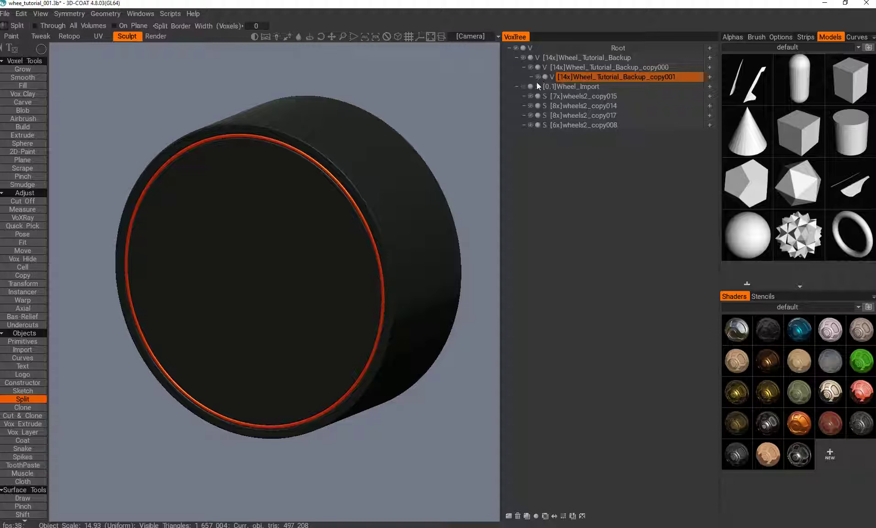
Split the whole outer tire ring out of Wheel_Tutorial_Backup into its own child layer with a rectangle drawn over the wheel
{"action": "left_click_drag", "start_coordinate": [276, 299], "coordinate": [287, 313], "text": "alt+shift"}
{"action": "middle_click_drag", "start_coordinate": [330, 330], "coordinate": [343, 336], "text": "alt"}
{"action": "right_click_drag", "start_coordinate": [344, 336], "coordinate": [326, 307], "text": "alt"}
{"action": "left_click", "coordinate": [573, 58]}
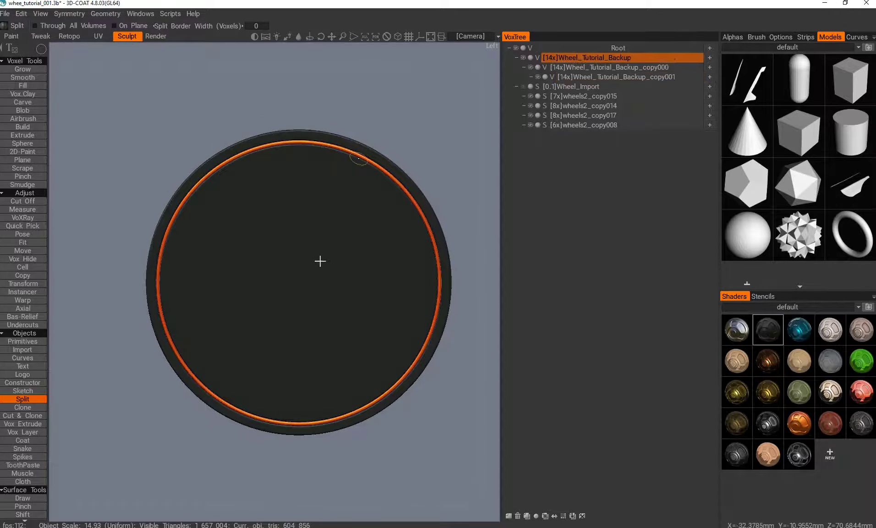
{"action": "middle_click_drag", "start_coordinate": [340, 289], "coordinate": [347, 306], "text": "alt"}
{"action": "right_click_drag", "start_coordinate": [346, 306], "coordinate": [343, 290], "text": "alt"}
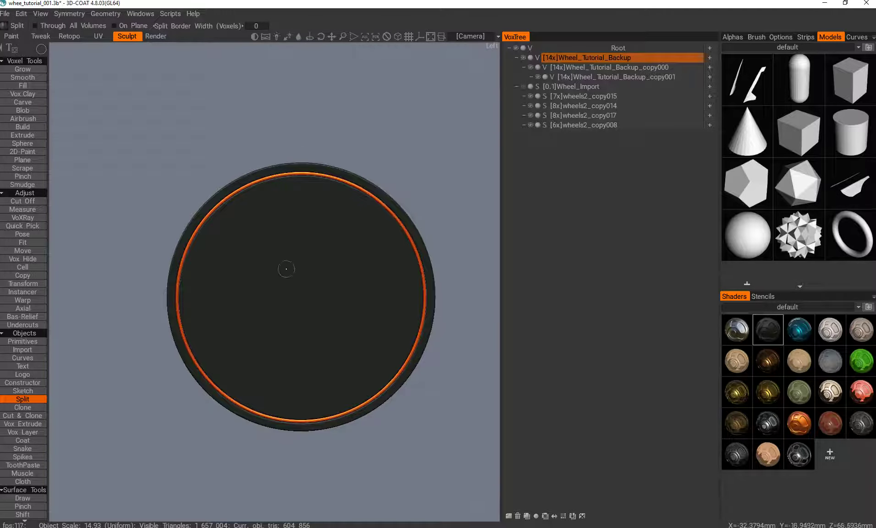
{"action": "left_click_drag", "start_coordinate": [200, 206], "coordinate": [438, 485]}
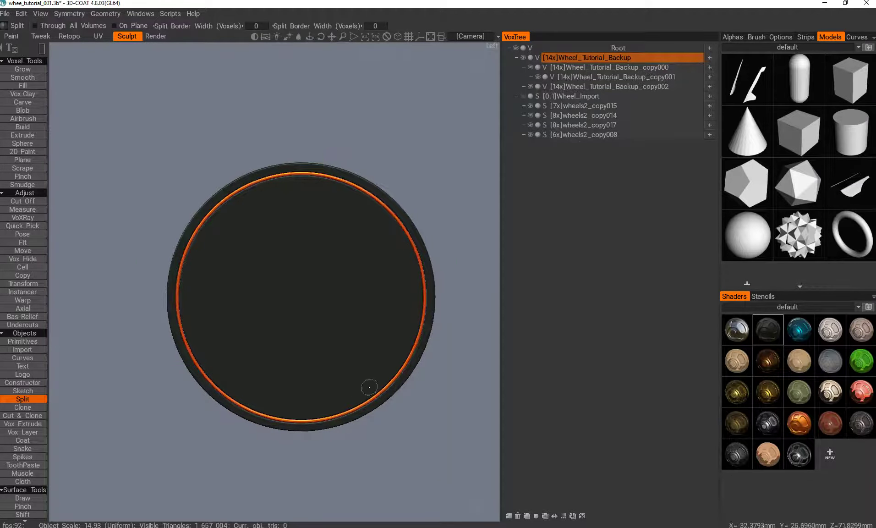
Move the innermost disc's layer directly under Wheel_Tutorial_Backup and hide the tire and rim layers
{"action": "left_click", "coordinate": [681, 86]}
{"action": "left_click_drag", "start_coordinate": [603, 76], "coordinate": [678, 75]}
{"action": "left_click", "coordinate": [530, 69]}
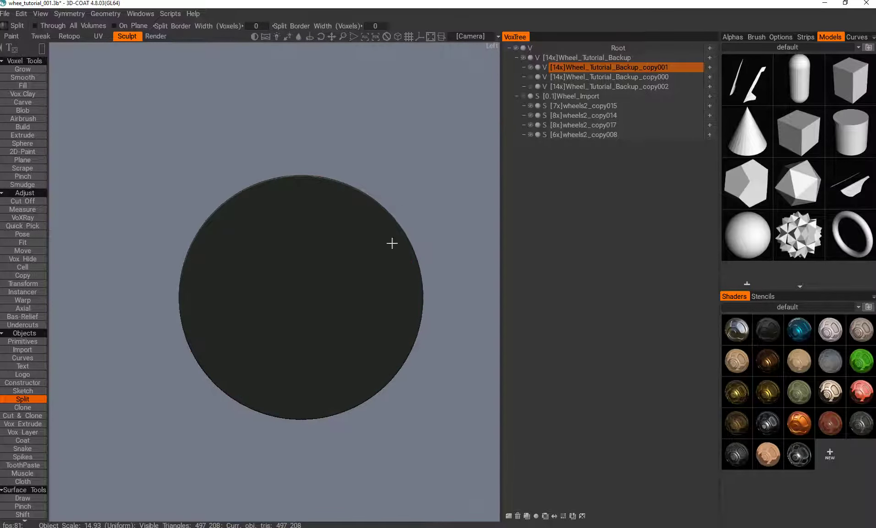
Activate the Vox Hide tool and shrink and move its Tool Options window clear of the disc
{"action": "left_click_drag", "start_coordinate": [270, 78], "coordinate": [206, 115], "text": "alt"}
{"action": "left_click_drag", "start_coordinate": [302, 275], "coordinate": [388, 220], "text": "alt"}
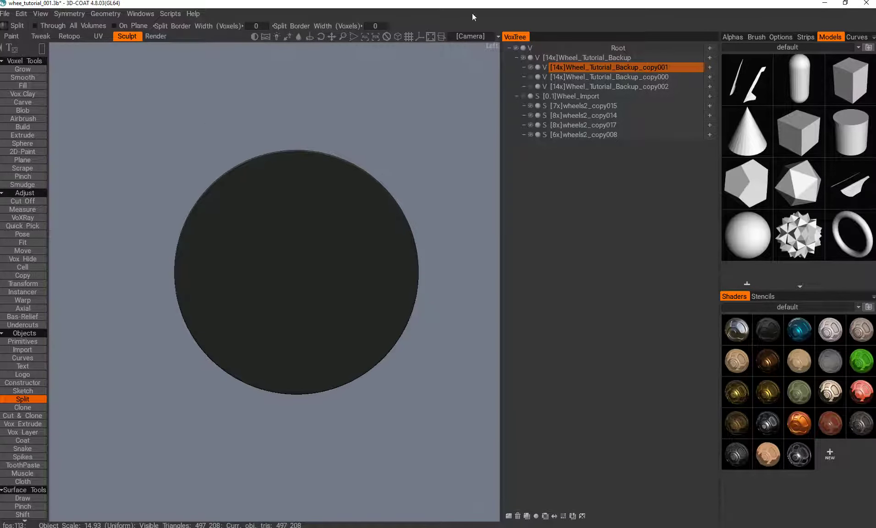
{"action": "mouse_move", "coordinate": [303, 275]}
{"action": "left_mouse_down", "text": "alt"}
{"action": "mouse_move", "coordinate": [291, 295]}
{"action": "mouse_move", "coordinate": [326, 293]}
{"action": "mouse_move", "coordinate": [303, 299]}
{"action": "mouse_move", "coordinate": [291, 265]}
{"action": "left_mouse_up", "text": "alt"}
{"action": "key", "text": "h"}
{"action": "middle_click_drag", "start_coordinate": [286, 280], "coordinate": [281, 277], "text": "alt"}
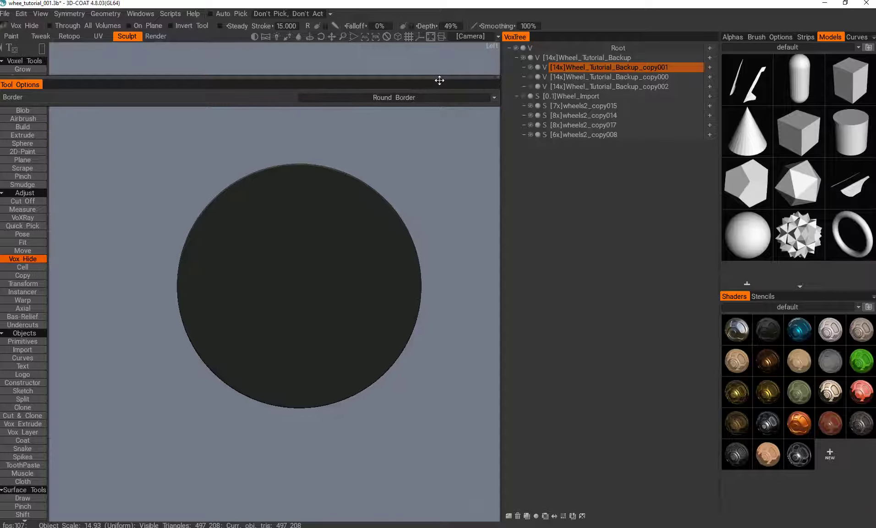
{"action": "left_click_drag", "start_coordinate": [438, 82], "coordinate": [414, 114]}
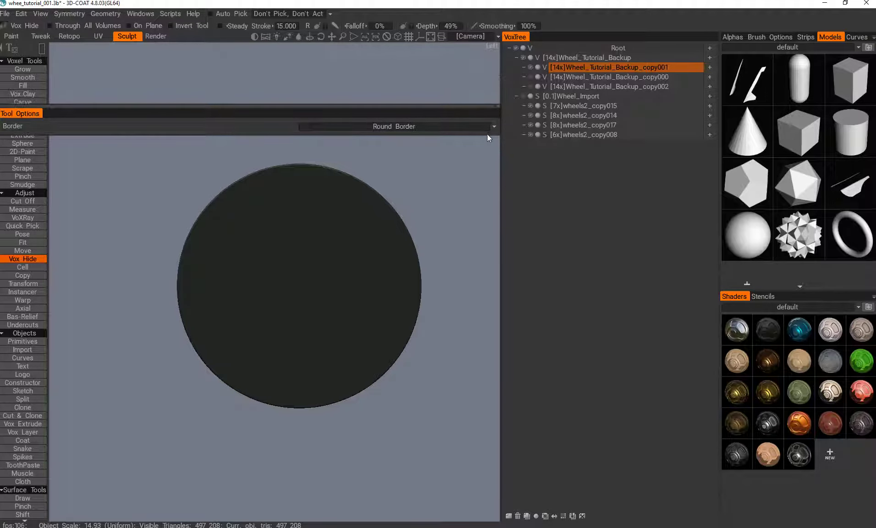
{"action": "left_click_drag", "start_coordinate": [486, 135], "coordinate": [451, 300]}
{"action": "left_click_drag", "start_coordinate": [452, 114], "coordinate": [104, 272]}
{"action": "middle_click_drag", "start_coordinate": [247, 209], "coordinate": [264, 206]}
{"action": "left_click_drag", "start_coordinate": [445, 441], "coordinate": [200, 102]}
Enable radial symmetry with a radial order of 6 around the disc's central axis
{"action": "key", "text": "s"}
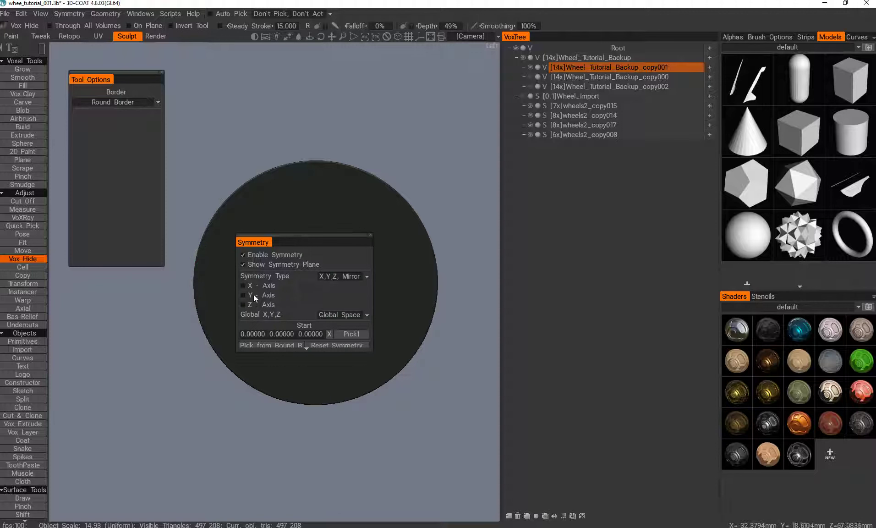
{"action": "left_click", "coordinate": [341, 296]}
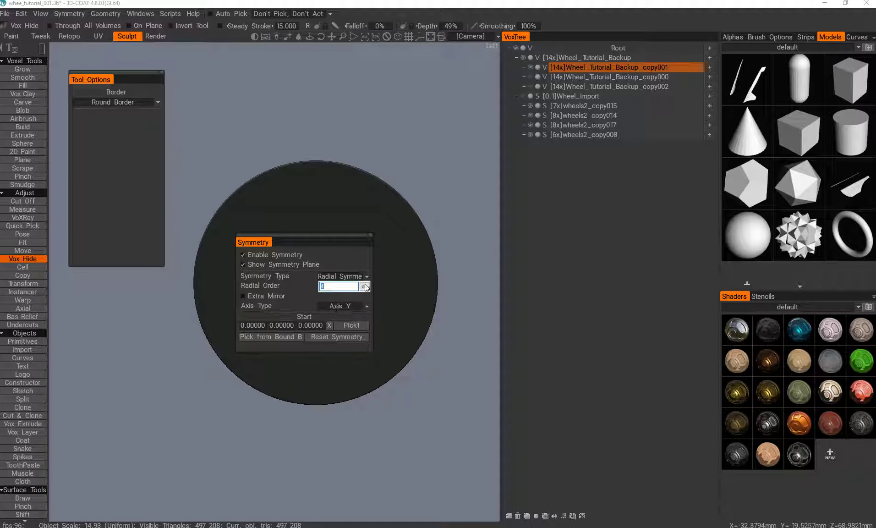
{"action": "left_click", "coordinate": [346, 306]}
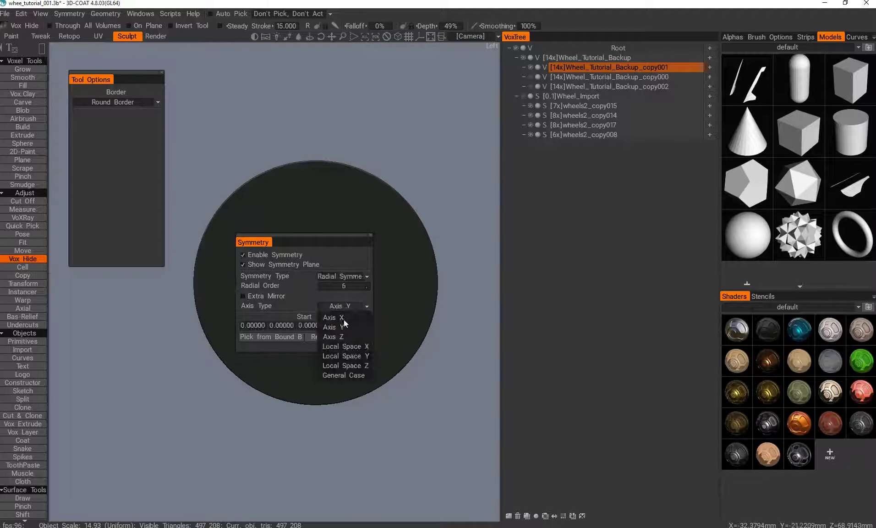
{"action": "left_click", "coordinate": [340, 337]}
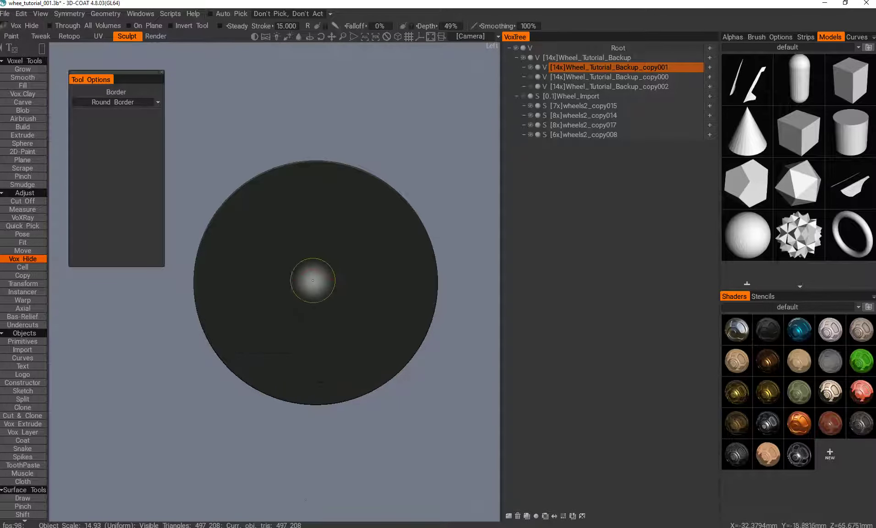
{"action": "key", "text": "s"}
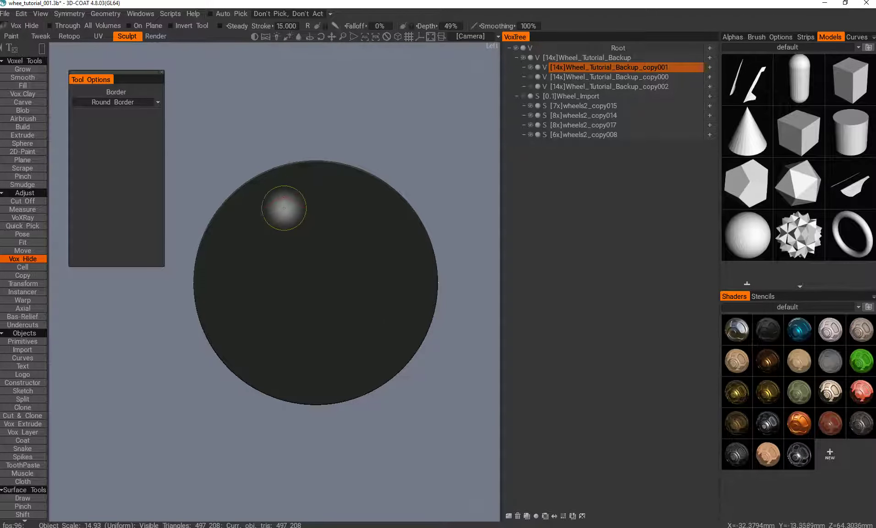
{"action": "key", "text": "s"}
{"action": "left_click", "coordinate": [358, 229]}
{"action": "left_click", "coordinate": [358, 249]}
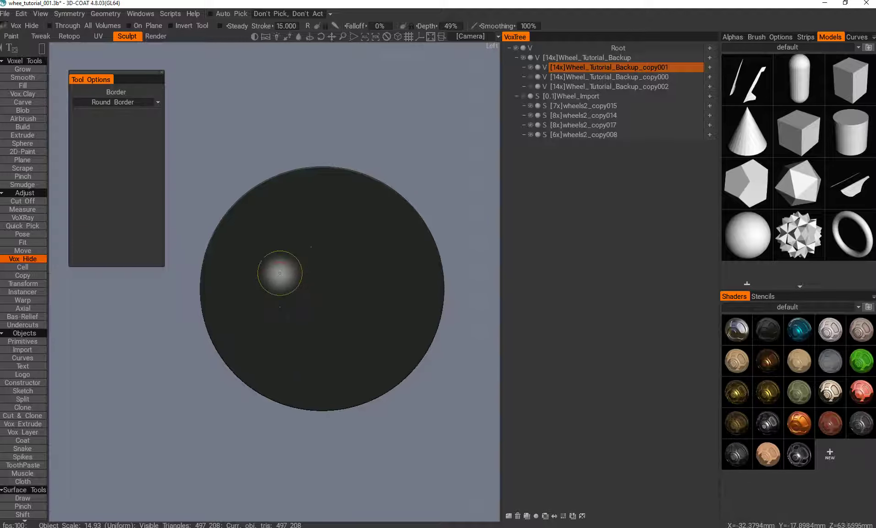
Reduce the disc to six thin radial spokes with rectangular Vox Hide selections, and show the tire and rim layers
{"action": "left_click_drag", "start_coordinate": [252, 183], "coordinate": [454, 443]}
{"action": "left_click_drag", "start_coordinate": [279, 340], "coordinate": [355, 355]}
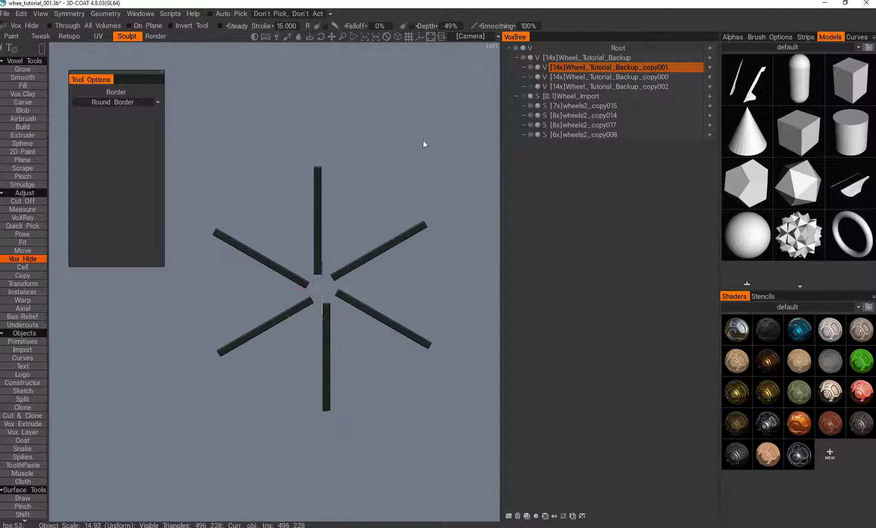
{"action": "left_click", "coordinate": [530, 76]}
{"action": "left_click", "coordinate": [529, 86]}
{"action": "left_click", "coordinate": [531, 77]}
{"action": "left_click", "coordinate": [530, 87]}
{"action": "left_click", "coordinate": [529, 87]}
{"action": "left_click", "coordinate": [531, 77]}
Clear the six spokes so the disc is fully hidden, and turn the tire and rim layers back on
{"action": "middle_click_drag", "start_coordinate": [325, 259], "coordinate": [315, 15]}
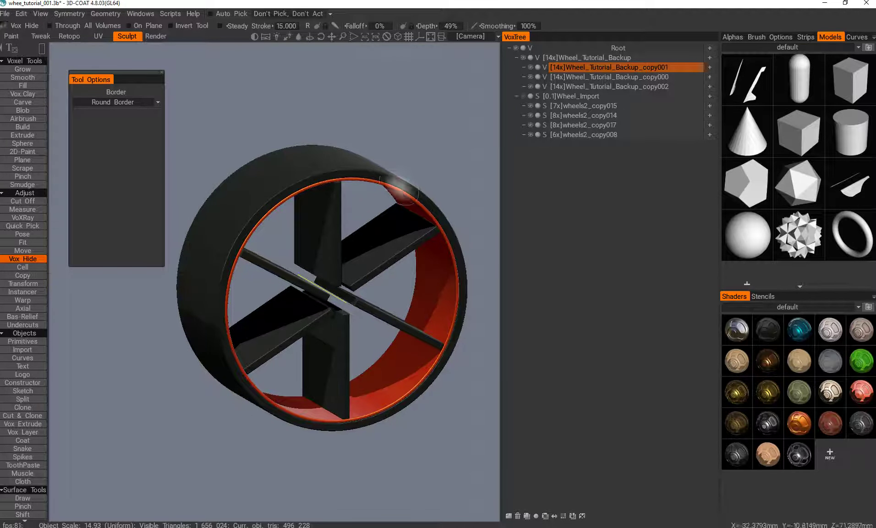
{"action": "left_click_drag", "start_coordinate": [352, 367], "coordinate": [314, 344], "text": "shift"}
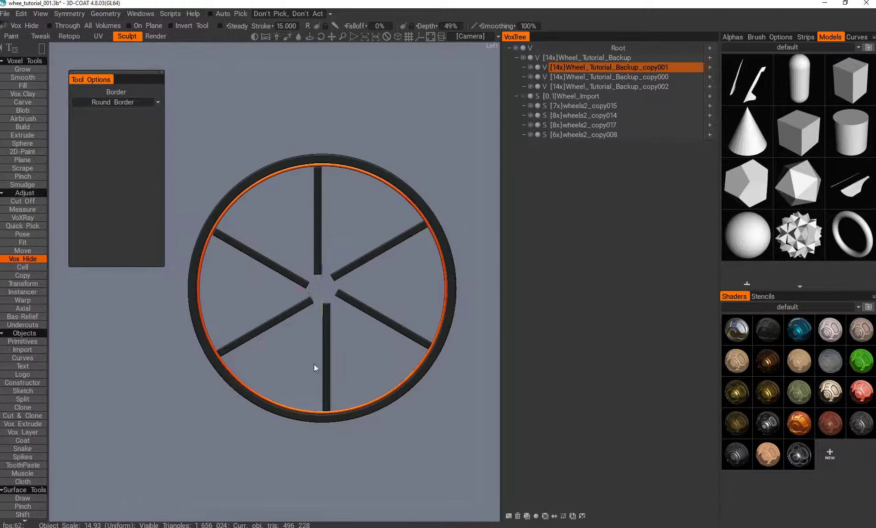
{"action": "mouse_move", "coordinate": [330, 343]}
{"action": "middle_mouse_down"}
{"action": "mouse_move", "coordinate": [312, 377]}
{"action": "mouse_move", "coordinate": [369, 424]}
{"action": "mouse_move", "coordinate": [325, 392]}
{"action": "mouse_move", "coordinate": [307, 404]}
{"action": "mouse_move", "coordinate": [296, 446]}
{"action": "mouse_move", "coordinate": [334, 441]}
{"action": "mouse_move", "coordinate": [372, 412]}
{"action": "mouse_move", "coordinate": [318, 377]}
{"action": "mouse_move", "coordinate": [336, 319]}
{"action": "mouse_move", "coordinate": [257, 322]}
{"action": "mouse_move", "coordinate": [293, 348]}
{"action": "mouse_move", "coordinate": [343, 352]}
{"action": "middle_mouse_up"}
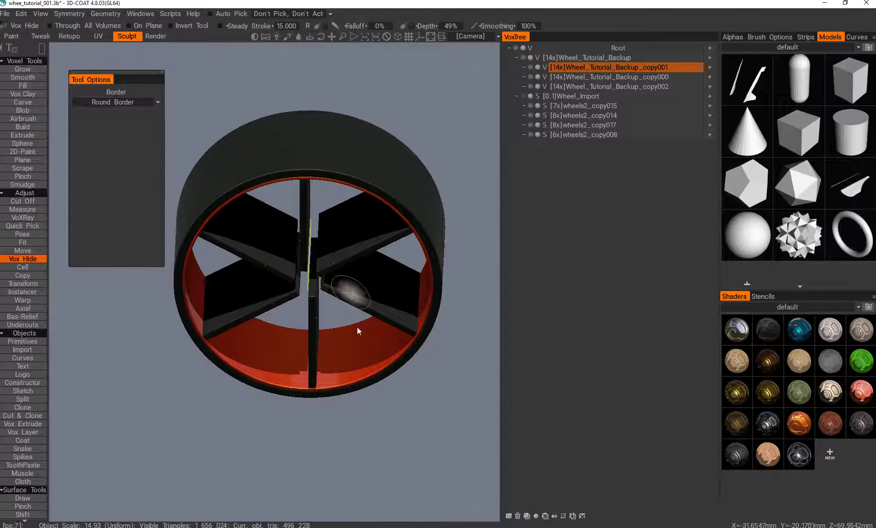
{"action": "key", "text": "i"}
{"action": "left_click", "coordinate": [530, 67]}
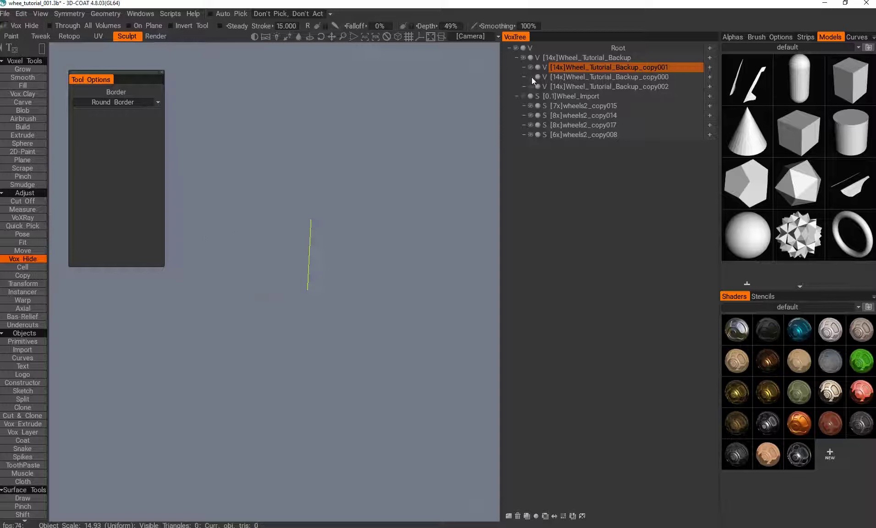
{"action": "left_click", "coordinate": [530, 77]}
{"action": "left_click", "coordinate": [531, 86]}
Try revealing broad overlapping blades inside the rim with a rectangle about 10 by 12 mm drawn from an angled view
{"action": "mouse_move", "coordinate": [411, 311]}
{"action": "middle_mouse_down"}
{"action": "mouse_move", "coordinate": [218, 298]}
{"action": "mouse_move", "coordinate": [268, 350]}
{"action": "middle_mouse_up"}
{"action": "mouse_move", "coordinate": [321, 347]}
{"action": "middle_mouse_down"}
{"action": "mouse_move", "coordinate": [330, 354]}
{"action": "mouse_move", "coordinate": [323, 358]}
{"action": "mouse_move", "coordinate": [370, 382]}
{"action": "middle_mouse_up"}
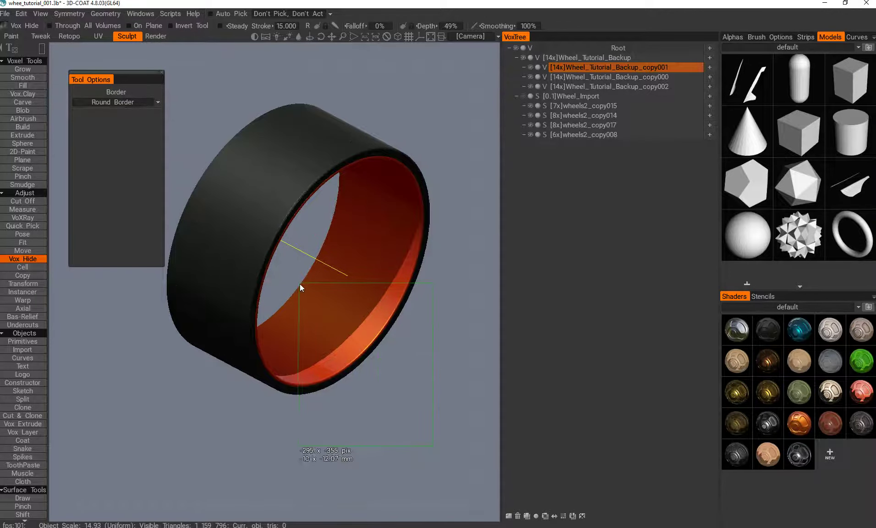
{"action": "middle_click_drag", "start_coordinate": [241, 408], "coordinate": [376, 328]}
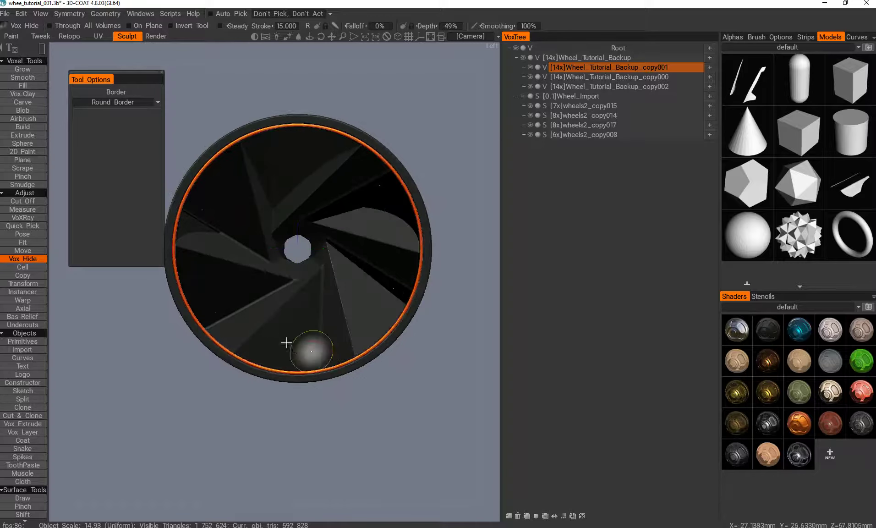
{"action": "middle_click_drag", "start_coordinate": [291, 352], "coordinate": [318, 397]}
{"action": "key", "text": "ctrl+z"}
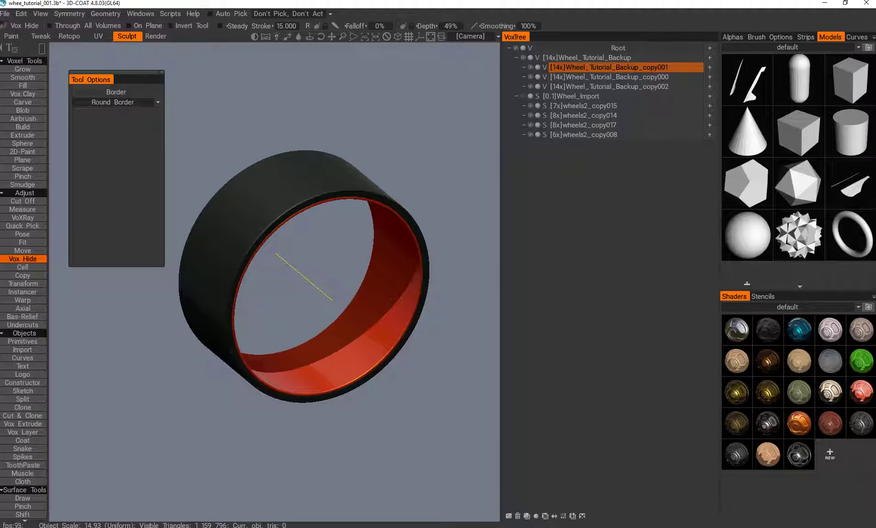
Try revealing thinner blades inside the rim with narrow upright rectangles about 0.4 and 0.9 mm wide from angled views
{"action": "middle_click_drag", "start_coordinate": [302, 330], "coordinate": [316, 337]}
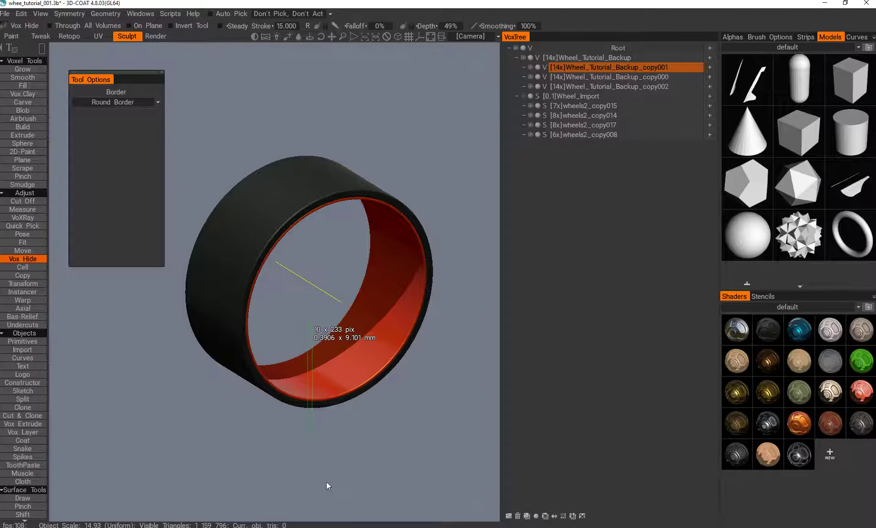
{"action": "key", "text": "ctrl+z"}
{"action": "middle_click_drag", "start_coordinate": [205, 349], "coordinate": [314, 422]}
{"action": "key", "text": "ctrl+y"}
{"action": "middle_click_drag", "start_coordinate": [371, 385], "coordinate": [324, 418]}
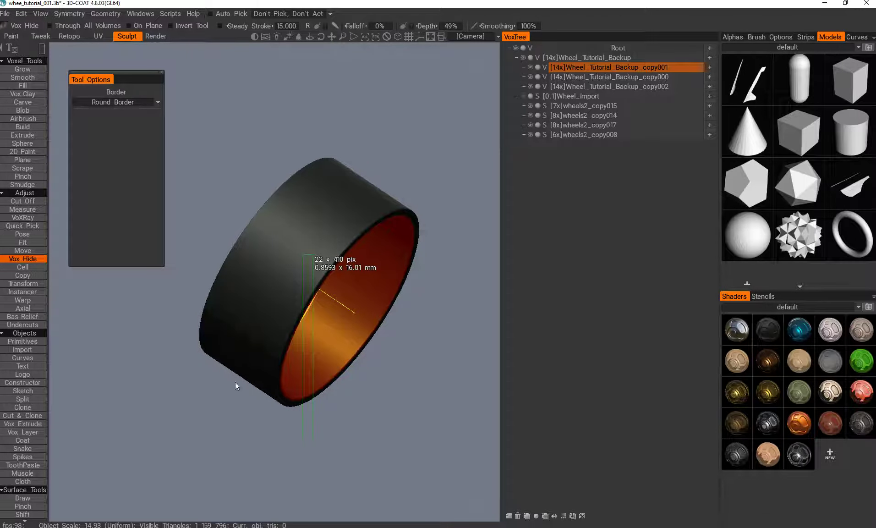
{"action": "key", "text": "ctrl+z"}
Try another angled reveal that forms sharp-edged star-like blades inside the rim, inspect them up close, and clear them
{"action": "middle_click_drag", "start_coordinate": [180, 362], "coordinate": [276, 324]}
{"action": "scroll", "coordinate": [262, 308], "scroll_direction": "up", "scroll_amount": 7}
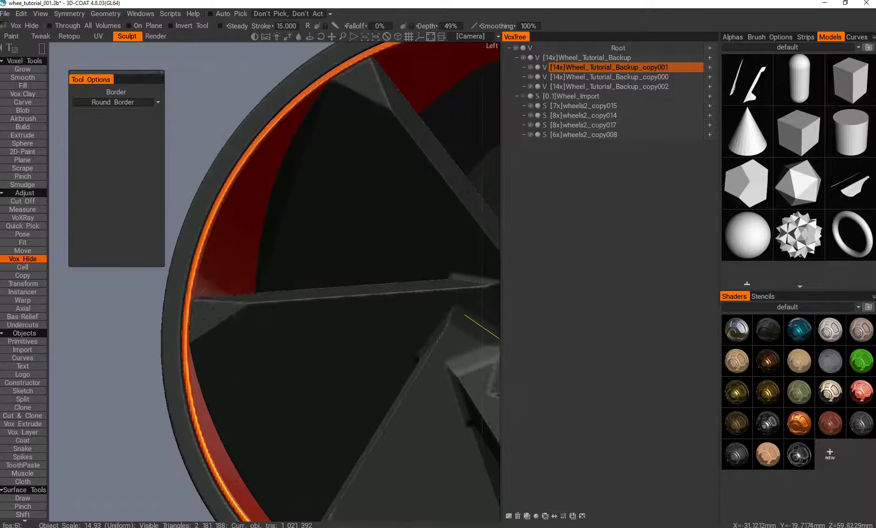
{"action": "middle_click_drag", "start_coordinate": [350, 169], "coordinate": [244, 260]}
{"action": "middle_click_drag", "start_coordinate": [461, 227], "coordinate": [307, 416]}
{"action": "key", "text": "Delete"}
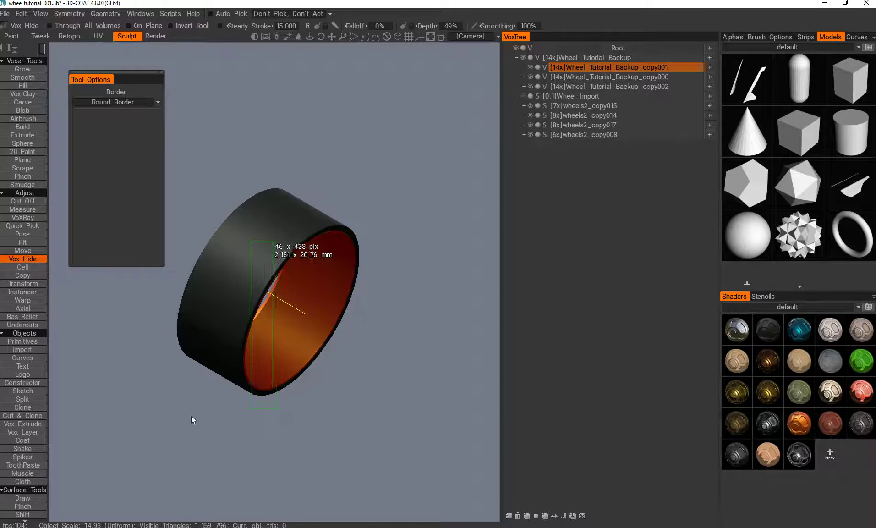
Reveal thick angled blades inside the rim with an upright rectangle about 2.2 by 20.8 mm drawn from a tilted view
{"action": "key", "text": "ctrl+z"}
{"action": "middle_click_drag", "start_coordinate": [291, 371], "coordinate": [360, 71]}
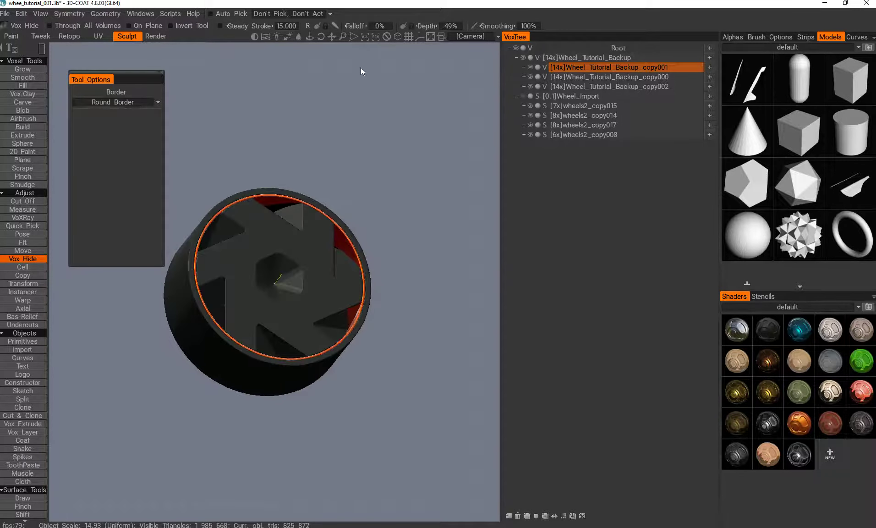
Examine the thick angled blades inside the rim from the front and the back of the wheel
{"action": "middle_click_drag", "start_coordinate": [322, 355], "coordinate": [338, 280]}
{"action": "middle_click_drag", "start_coordinate": [264, 280], "coordinate": [371, 282]}
{"action": "scroll", "coordinate": [371, 281], "scroll_direction": "up", "scroll_amount": 3}
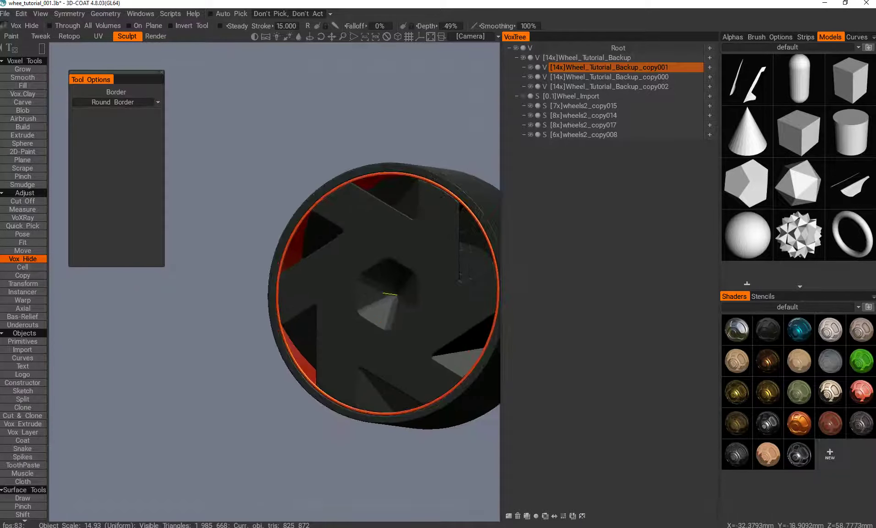
{"action": "key", "text": "h"}
{"action": "left_click", "coordinate": [762, 332]}
{"action": "middle_click_drag", "start_coordinate": [349, 372], "coordinate": [550, 348]}
{"action": "left_click", "coordinate": [794, 425]}
{"action": "middle_click_drag", "start_coordinate": [328, 339], "coordinate": [299, 363]}
{"action": "key", "text": "h"}
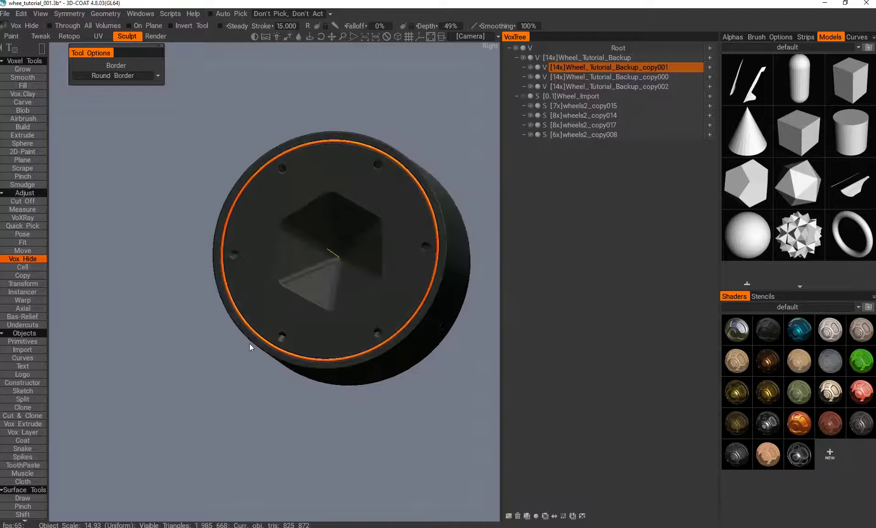
Clear the thick angled blades so that only the tire and rim are left visible
{"action": "left_click_drag", "start_coordinate": [249, 347], "coordinate": [368, 354]}
{"action": "key", "text": "h"}
{"action": "key", "text": "h"}
{"action": "key", "text": "Delete"}
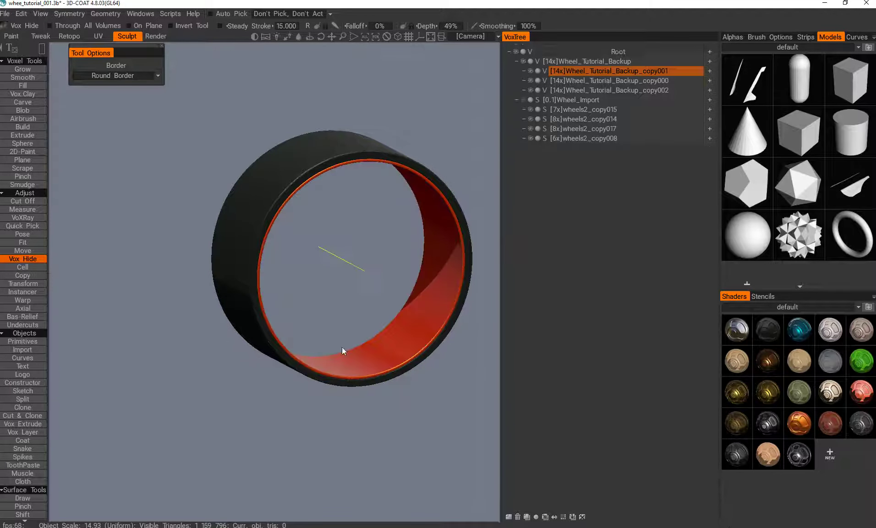
Try revealing blades inside the rim with an upright ellipse about 4.4 by 22.5 mm drawn from an angled view
{"action": "left_click_drag", "start_coordinate": [355, 386], "coordinate": [365, 415]}
{"action": "key", "text": "e"}
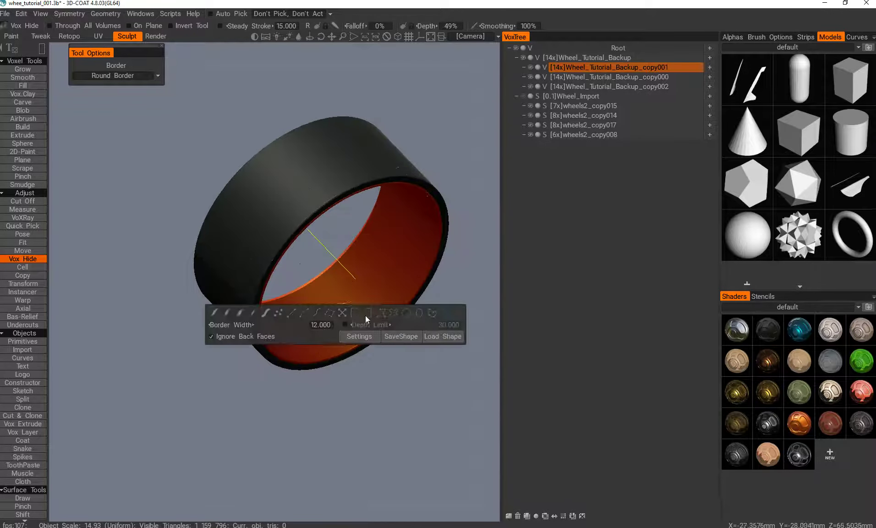
{"action": "left_click", "coordinate": [420, 313]}
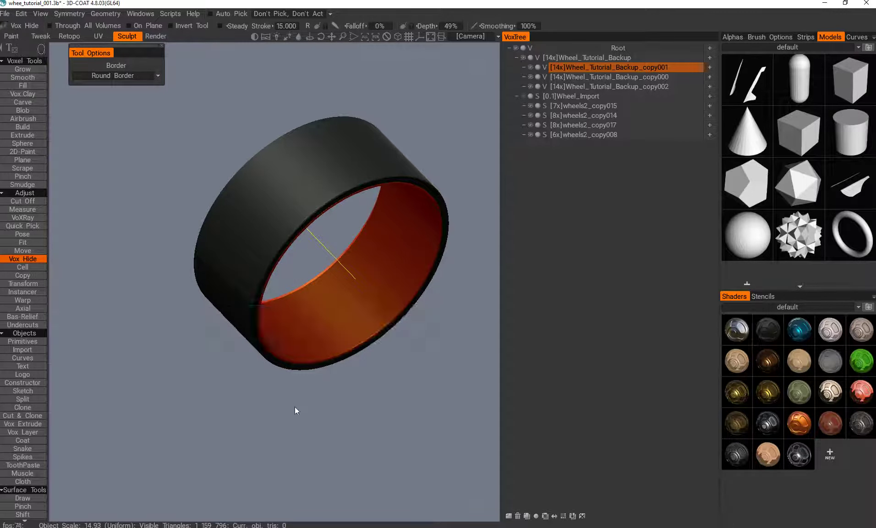
{"action": "mouse_move", "coordinate": [285, 438]}
{"action": "left_mouse_down"}
{"action": "mouse_move", "coordinate": [317, 383]}
{"action": "mouse_move", "coordinate": [334, 299]}
{"action": "mouse_move", "coordinate": [349, 278]}
{"action": "left_mouse_up"}
{"action": "left_click_drag", "start_coordinate": [347, 407], "coordinate": [339, 407]}
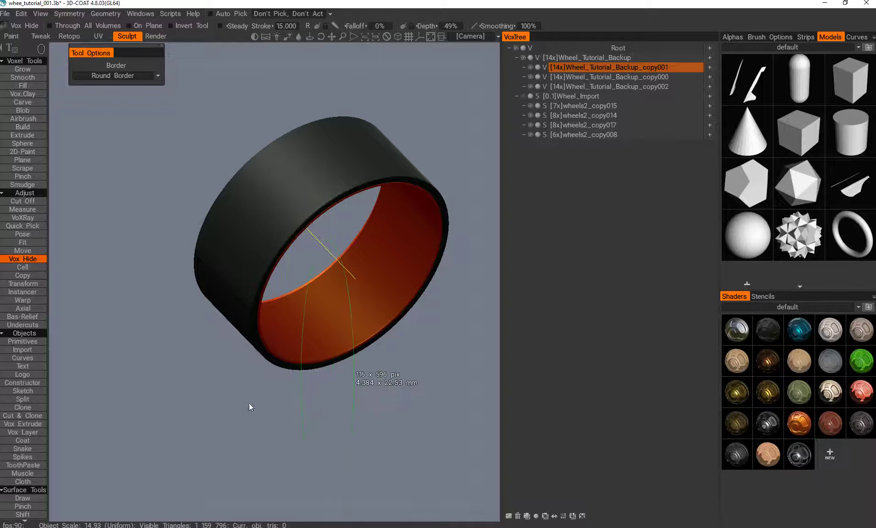
{"action": "key", "text": "ctrl+z"}
Try further elliptical reveals inside the rim from other angled views and clear them
{"action": "left_click_drag", "start_coordinate": [193, 368], "coordinate": [420, 316], "text": "alt"}
{"action": "middle_click_drag", "start_coordinate": [376, 289], "coordinate": [370, 324], "text": "alt"}
{"action": "left_click_drag", "start_coordinate": [370, 323], "coordinate": [279, 417]}
{"action": "key", "text": "ctrl+y"}
{"action": "left_click_drag", "start_coordinate": [317, 381], "coordinate": [236, 315], "text": "alt"}
{"action": "mouse_move", "coordinate": [247, 398]}
{"action": "left_mouse_down"}
{"action": "mouse_move", "coordinate": [143, 368]}
{"action": "mouse_move", "coordinate": [208, 400]}
{"action": "mouse_move", "coordinate": [172, 409]}
{"action": "mouse_move", "coordinate": [155, 385]}
{"action": "mouse_move", "coordinate": [154, 333]}
{"action": "mouse_move", "coordinate": [228, 426]}
{"action": "mouse_move", "coordinate": [305, 340]}
{"action": "mouse_move", "coordinate": [328, 346]}
{"action": "left_mouse_up"}
{"action": "key", "text": "ctrl+y"}
{"action": "scroll", "coordinate": [384, 303], "scroll_direction": "up", "scroll_amount": 2}
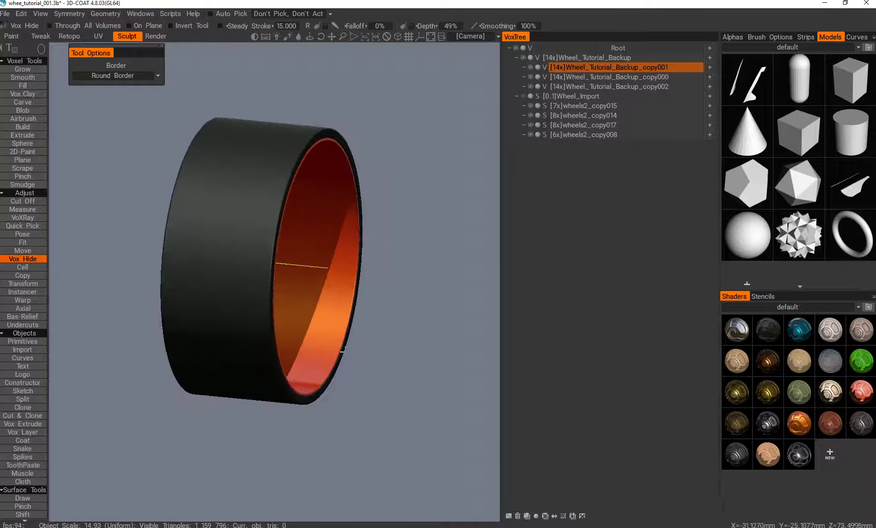
Switch to rectangle selection and reveal slim spokes inside the rim with an upright rectangle about 0.5 mm wide from a steep side angle
{"action": "middle_click_drag", "start_coordinate": [336, 275], "coordinate": [332, 297], "text": "alt"}
{"action": "left_click_drag", "start_coordinate": [332, 297], "coordinate": [316, 297], "text": "alt"}
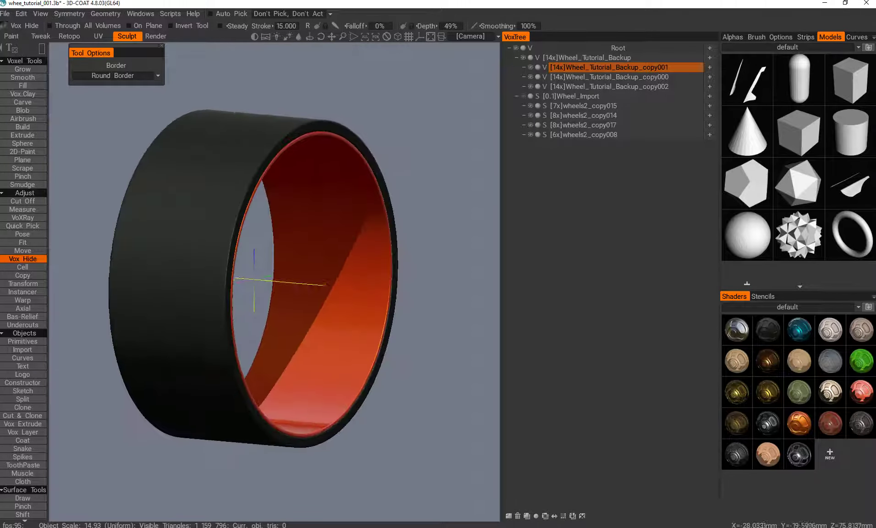
{"action": "left_click_drag", "start_coordinate": [359, 264], "coordinate": [344, 274], "text": "alt"}
{"action": "middle_click_drag", "start_coordinate": [341, 342], "coordinate": [348, 341], "text": "alt"}
{"action": "left_click_drag", "start_coordinate": [348, 340], "coordinate": [363, 324], "text": "alt"}
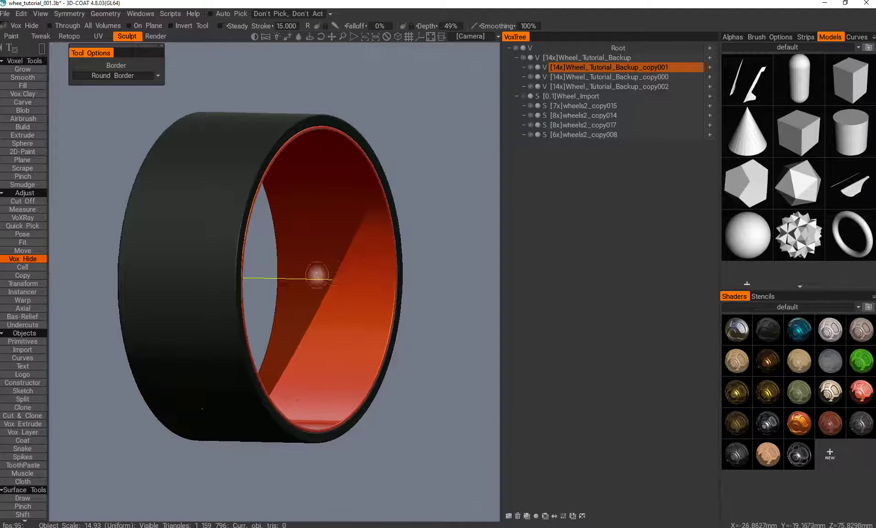
{"action": "left_click_drag", "start_coordinate": [313, 270], "coordinate": [333, 273], "text": "alt"}
{"action": "right_click_drag", "start_coordinate": [333, 274], "coordinate": [336, 278], "text": "alt"}
{"action": "left_click_drag", "start_coordinate": [336, 278], "coordinate": [345, 280], "text": "alt"}
{"action": "key", "text": "e"}
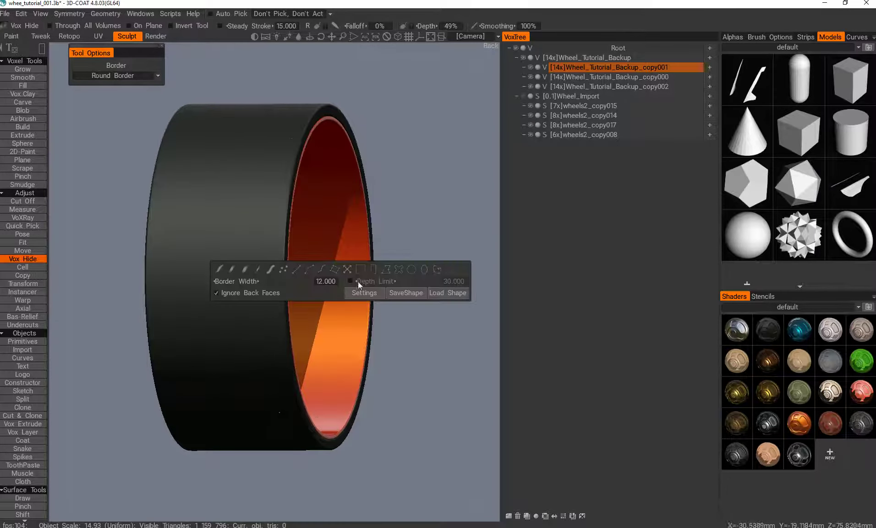
{"action": "left_click", "coordinate": [372, 271]}
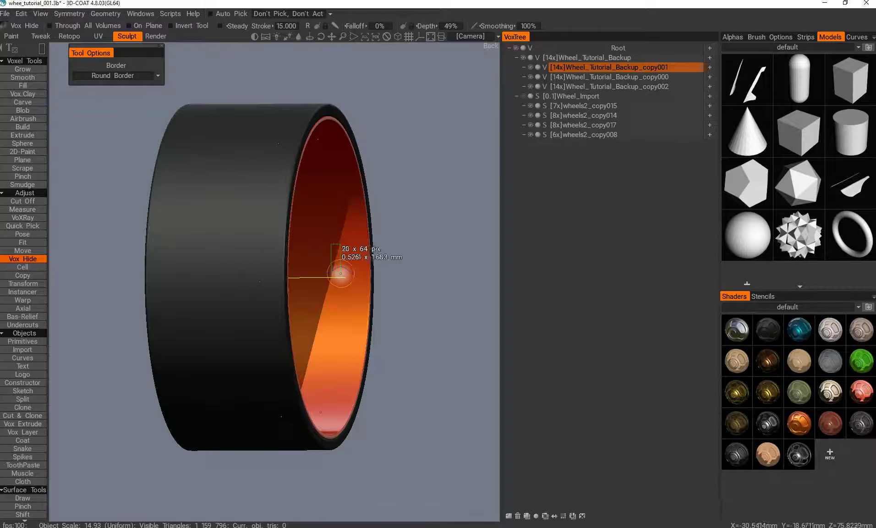
{"action": "key", "text": "ctrl+z"}
{"action": "middle_click_drag", "start_coordinate": [355, 344], "coordinate": [250, 257]}
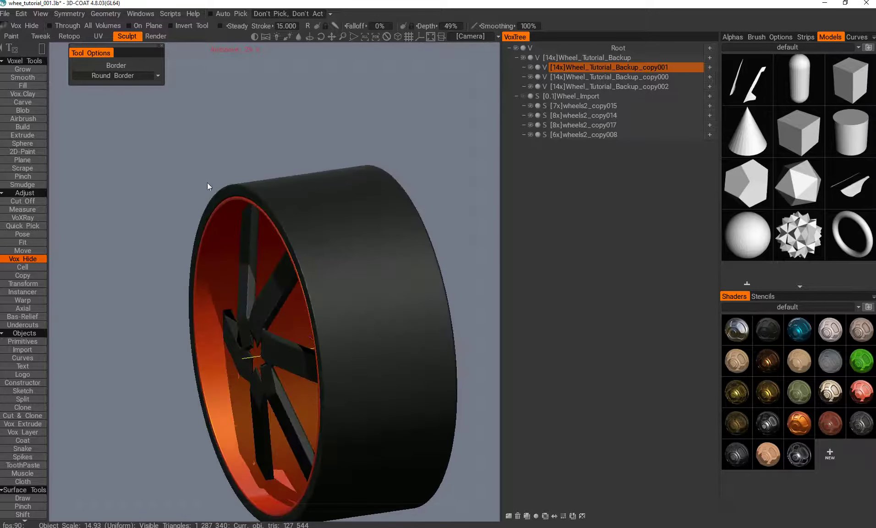
Add blocks at the outer spoke ends, using a rectangle about 1.5 by 1.0 mm over a spoke tip in the straight view
{"action": "left_click_drag", "start_coordinate": [242, 195], "coordinate": [259, 212]}
{"action": "left_click_drag", "start_coordinate": [192, 375], "coordinate": [363, 282]}
{"action": "scroll", "coordinate": [373, 275], "scroll_direction": "up", "scroll_amount": 3}
{"action": "middle_click_drag", "start_coordinate": [362, 282], "coordinate": [335, 292]}
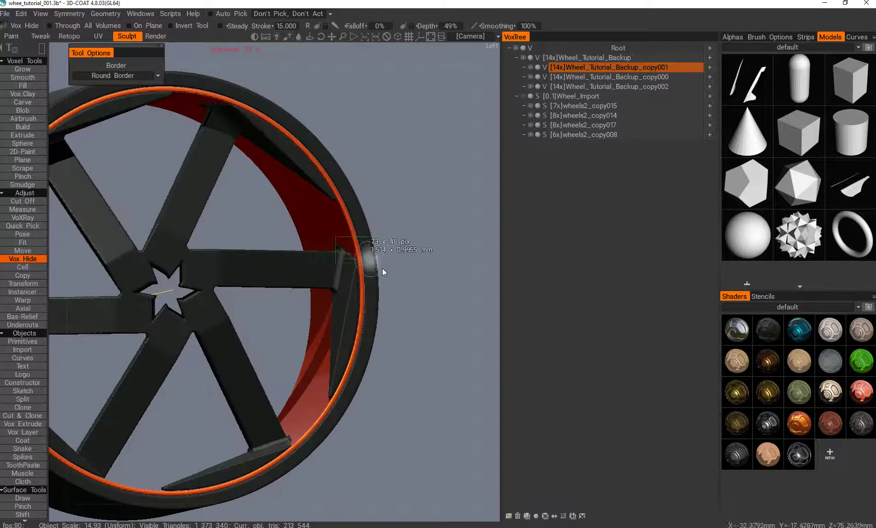
Reveal broad overlapping blades behind the spokes from an angled view, filling much of the space inside the rim
{"action": "middle_click_drag", "start_coordinate": [342, 349], "coordinate": [270, 244]}
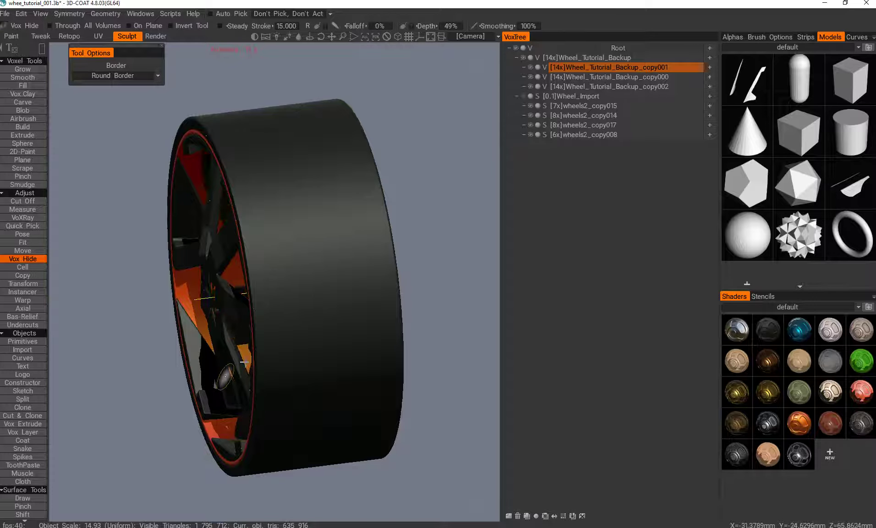
{"action": "middle_click_drag", "start_coordinate": [252, 361], "coordinate": [334, 318]}
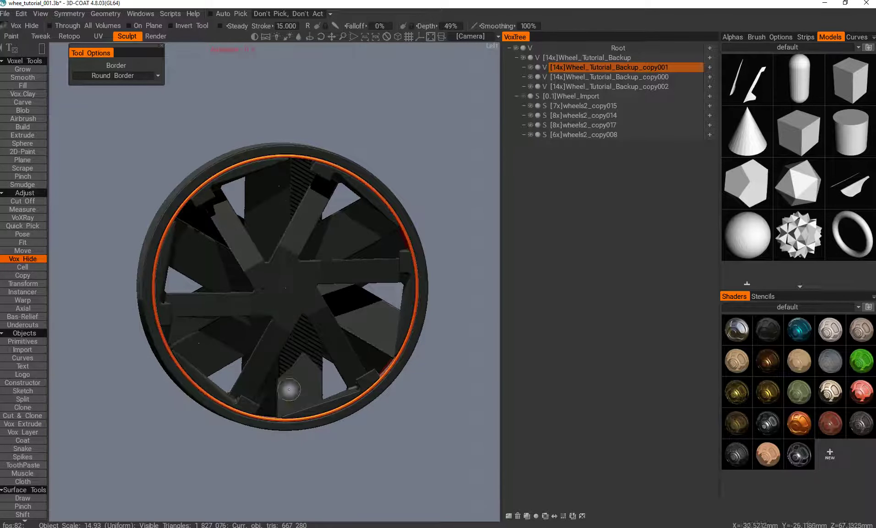
{"action": "middle_click_drag", "start_coordinate": [282, 374], "coordinate": [260, 350]}
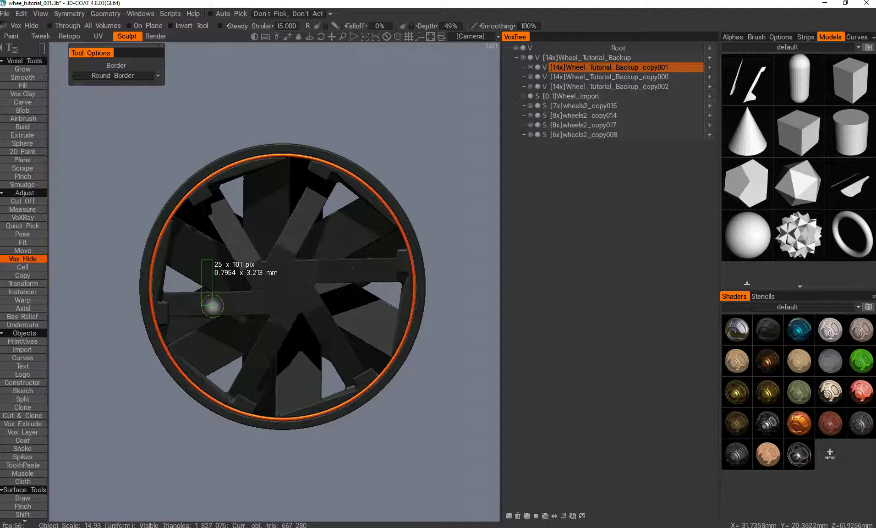
Add short crossbars across the spokes with an upright rectangle about 0.8 by 3.2 mm drawn in the straight view
{"action": "left_click_drag", "start_coordinate": [213, 306], "coordinate": [214, 307], "text": "ctrl"}
{"action": "left_click_drag", "start_coordinate": [236, 351], "coordinate": [201, 336], "text": "alt"}
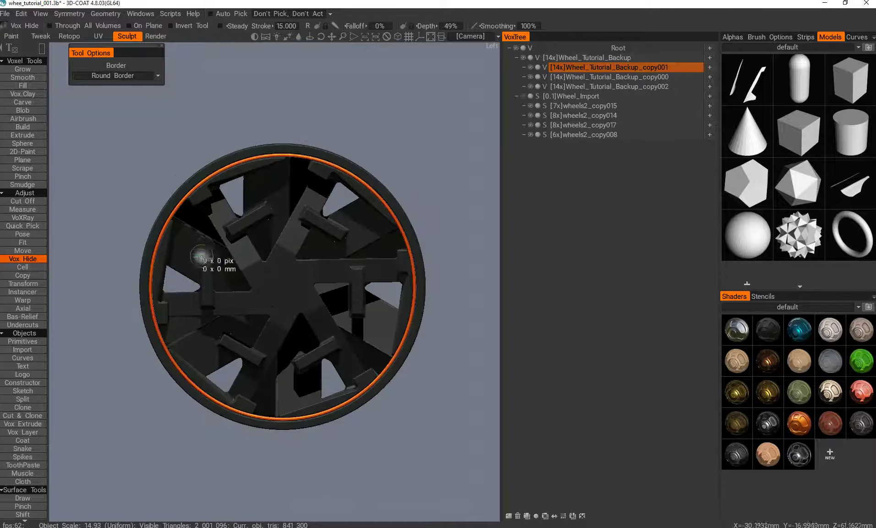
{"action": "left_click_drag", "start_coordinate": [208, 258], "coordinate": [251, 271]}
{"action": "left_click_drag", "start_coordinate": [274, 339], "coordinate": [246, 327], "text": "alt"}
Clear the layered spokes, blades and crossbars so the rim is empty again
{"action": "middle_click_drag", "start_coordinate": [246, 326], "coordinate": [348, 329]}
{"action": "mouse_move", "coordinate": [346, 343]}
{"action": "left_mouse_down"}
{"action": "mouse_move", "coordinate": [318, 370]}
{"action": "mouse_move", "coordinate": [328, 360]}
{"action": "mouse_move", "coordinate": [247, 349]}
{"action": "mouse_move", "coordinate": [207, 323]}
{"action": "left_mouse_up"}
{"action": "key", "text": "ctrl+z"}
{"action": "key", "text": "KP_4"}
{"action": "left_click_drag", "start_coordinate": [268, 321], "coordinate": [308, 422]}
{"action": "key", "text": "ctrl+z"}
Reveal angled blades with an upright rectangle about 3.0 by 15.7 mm from a tilted view, and fill in their open center
{"action": "left_click_drag", "start_coordinate": [343, 297], "coordinate": [313, 365], "text": "alt"}
{"action": "right_click_drag", "start_coordinate": [313, 365], "coordinate": [256, 349]}
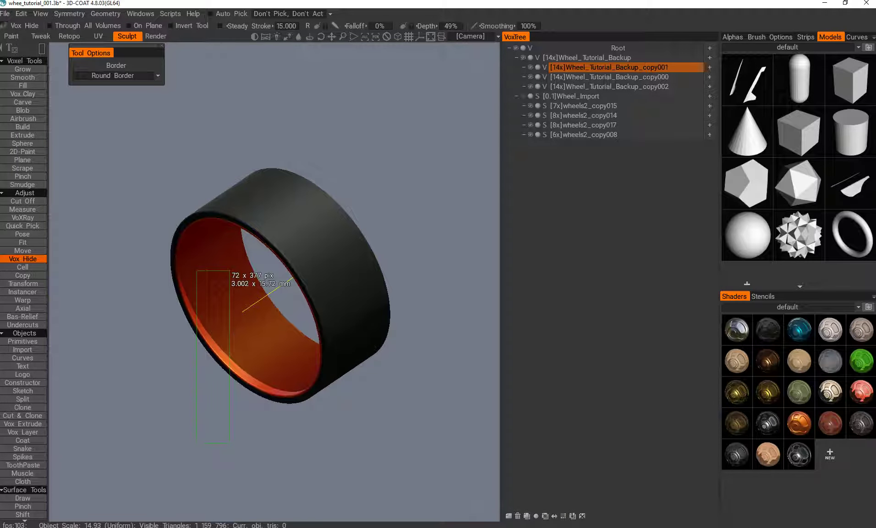
{"action": "left_click_drag", "start_coordinate": [232, 339], "coordinate": [258, 302], "text": "alt"}
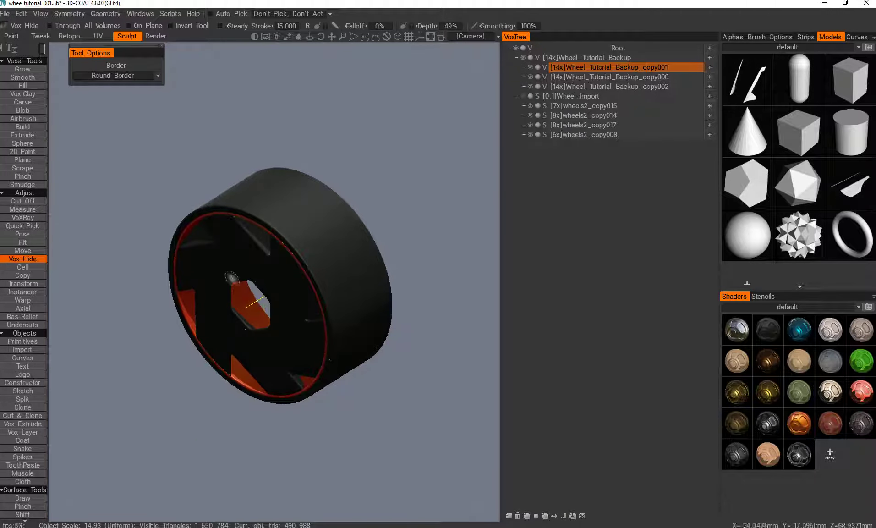
{"action": "left_click_drag", "start_coordinate": [238, 267], "coordinate": [244, 340]}
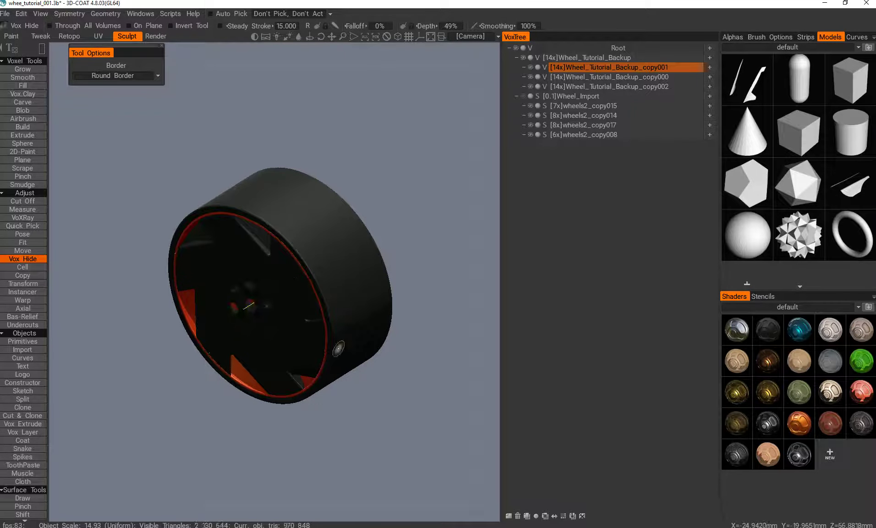
Turn the wheel to a straight view and clear the angled blades with their filled center
{"action": "left_click_drag", "start_coordinate": [338, 341], "coordinate": [302, 362], "text": "alt"}
{"action": "left_click_drag", "start_coordinate": [329, 390], "coordinate": [316, 362]}
{"action": "key", "text": "Delete"}
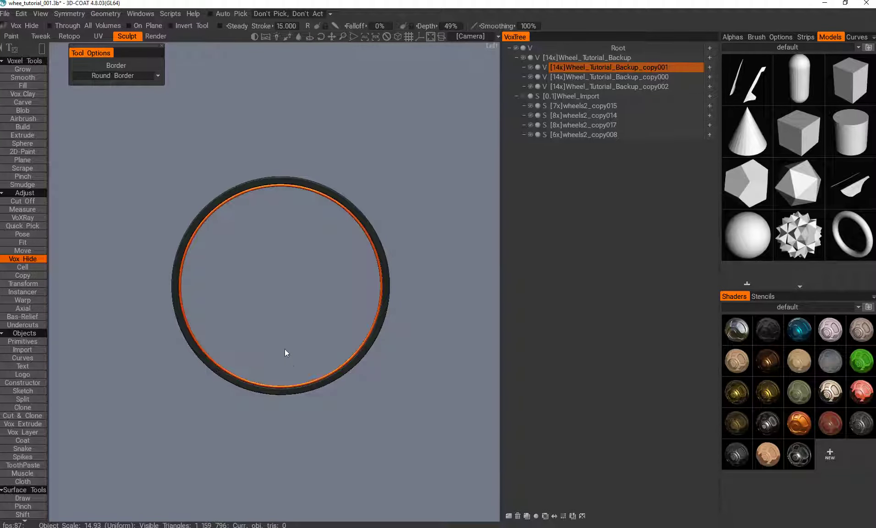
Overlay the brick-like grid stencil with shaded rows on the straight view of the empty rim
{"action": "middle_click_drag", "start_coordinate": [289, 318], "coordinate": [294, 338], "text": "alt"}
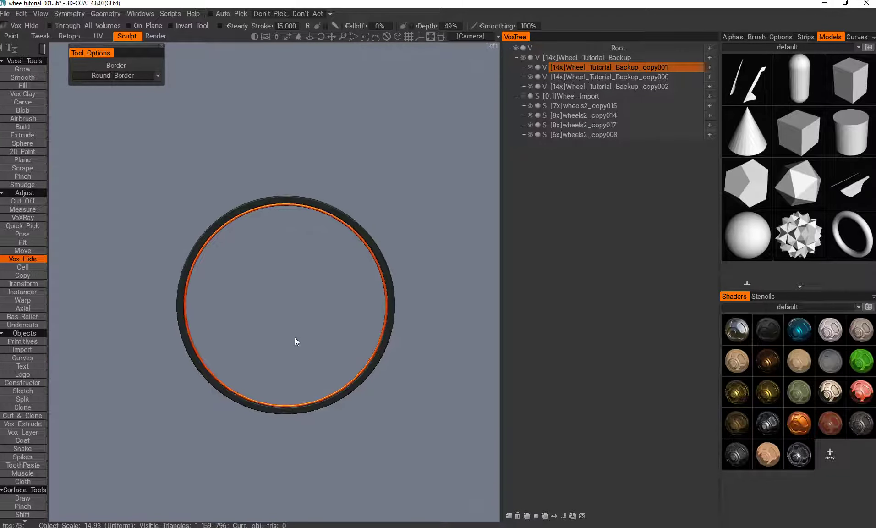
{"action": "left_click", "coordinate": [763, 298]}
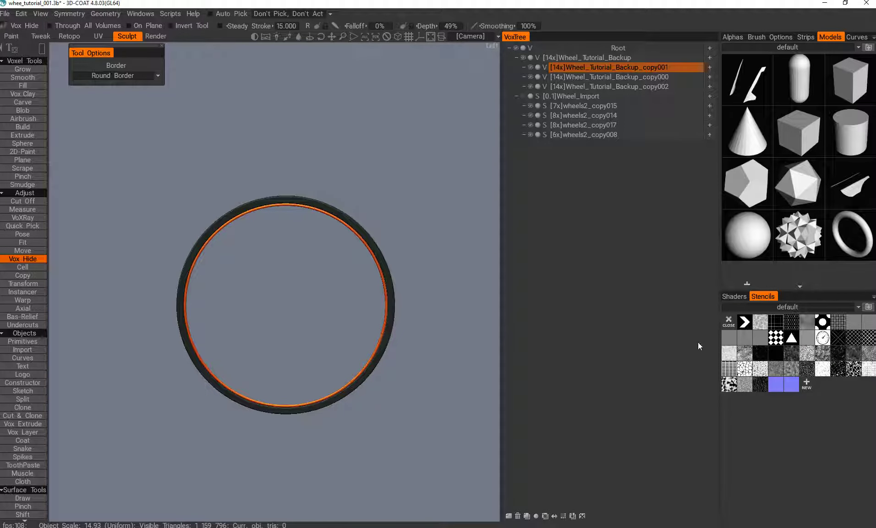
{"action": "left_click", "coordinate": [729, 369]}
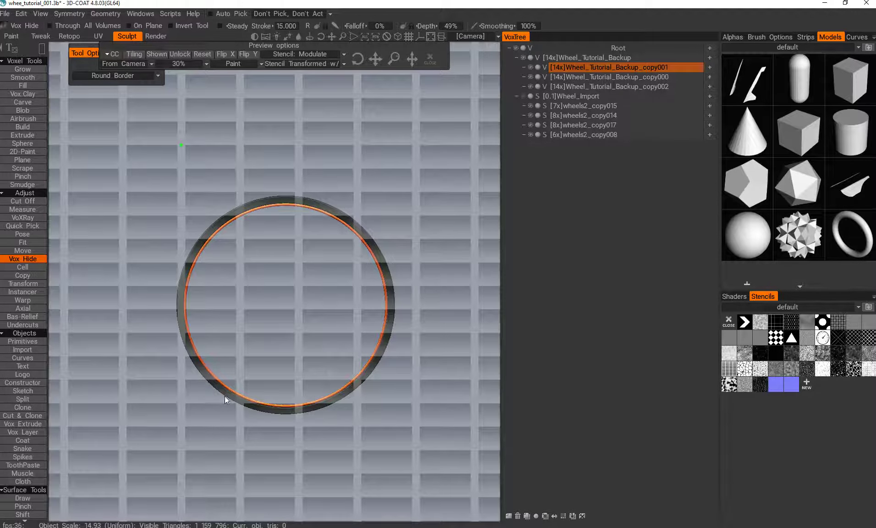
{"action": "scroll", "coordinate": [268, 364], "scroll_direction": "down", "scroll_amount": 1}
{"action": "left_click_drag", "start_coordinate": [268, 364], "coordinate": [255, 362]}
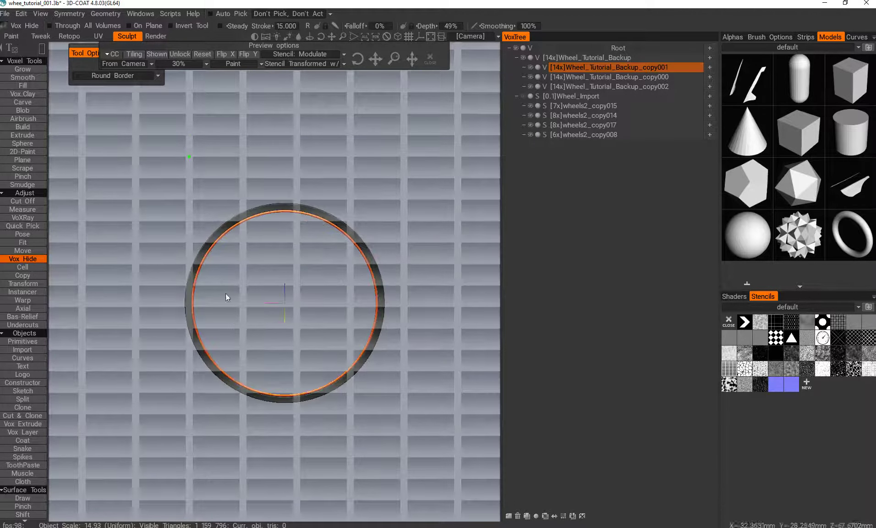
Squash the stencil rows, move the stencil down over the wheel and narrow its columns
{"action": "right_click_drag", "start_coordinate": [225, 293], "coordinate": [246, 243]}
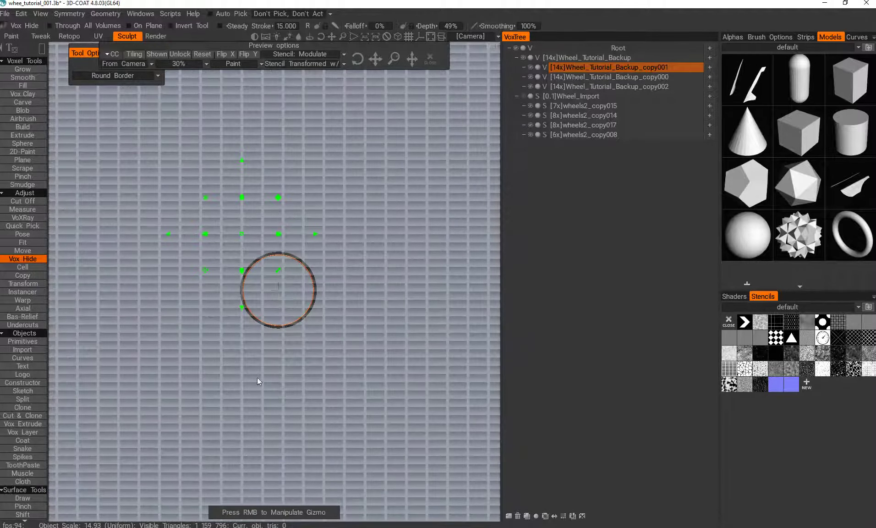
{"action": "scroll", "coordinate": [273, 406], "scroll_direction": "up", "scroll_amount": 3}
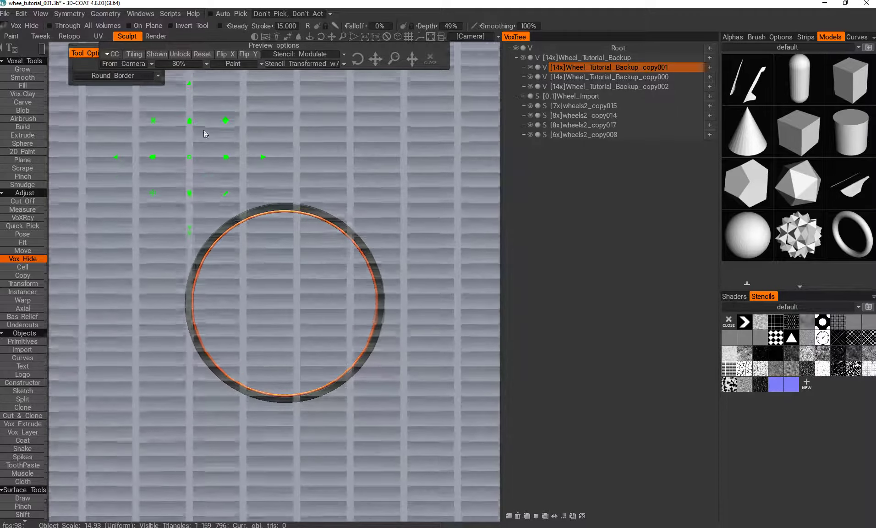
{"action": "left_click_drag", "start_coordinate": [188, 83], "coordinate": [189, 204]}
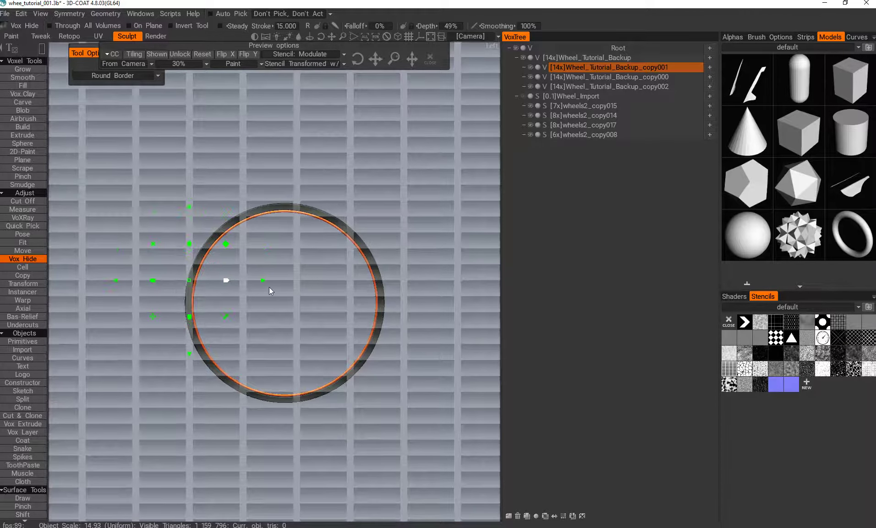
{"action": "left_click_drag", "start_coordinate": [231, 277], "coordinate": [282, 288]}
{"action": "right_click_drag", "start_coordinate": [283, 288], "coordinate": [217, 280]}
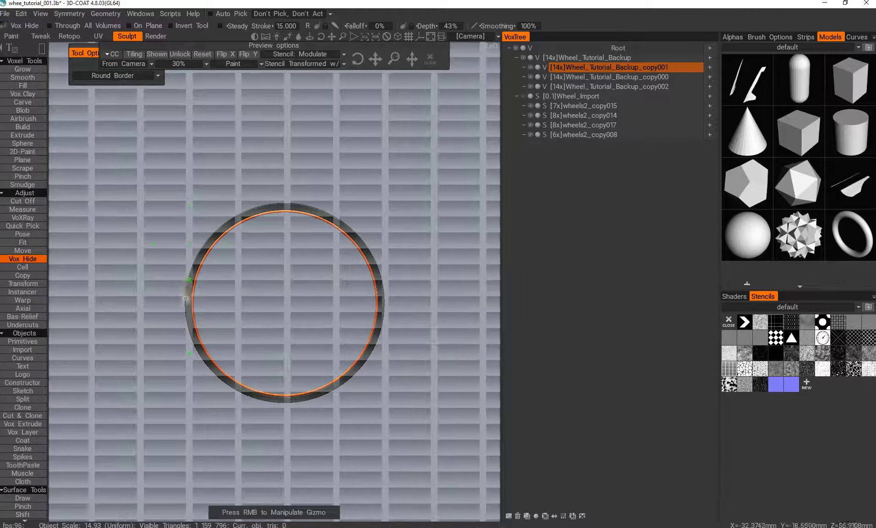
{"action": "left_click_drag", "start_coordinate": [187, 280], "coordinate": [186, 279]}
{"action": "scroll", "coordinate": [239, 307], "scroll_direction": "up", "scroll_amount": 1}
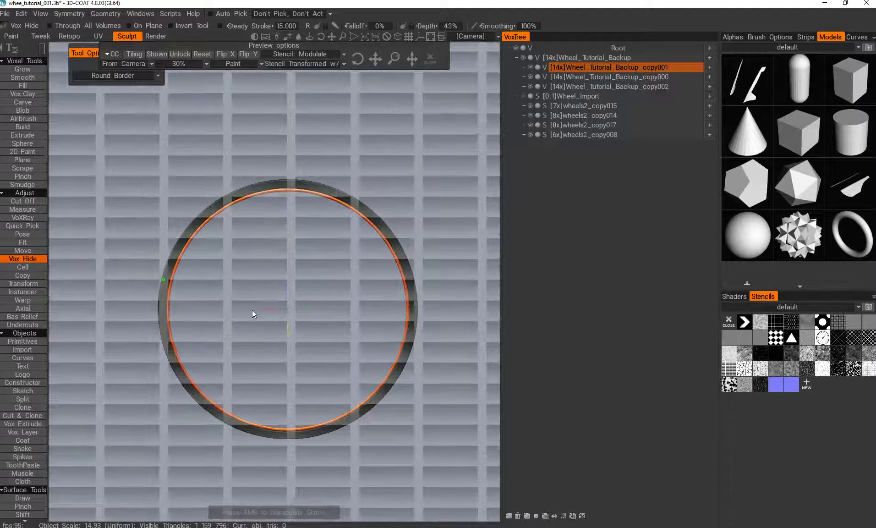
Rotate the stencil grid to a slant over the wheel and set the radial symmetry order to 3
{"action": "key", "text": "s"}
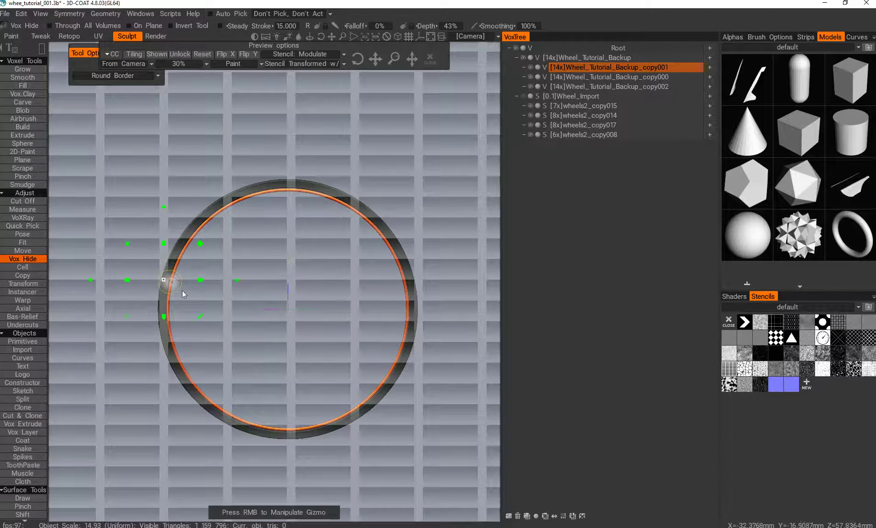
{"action": "left_click_drag", "start_coordinate": [203, 314], "coordinate": [292, 305]}
{"action": "key", "text": "s"}
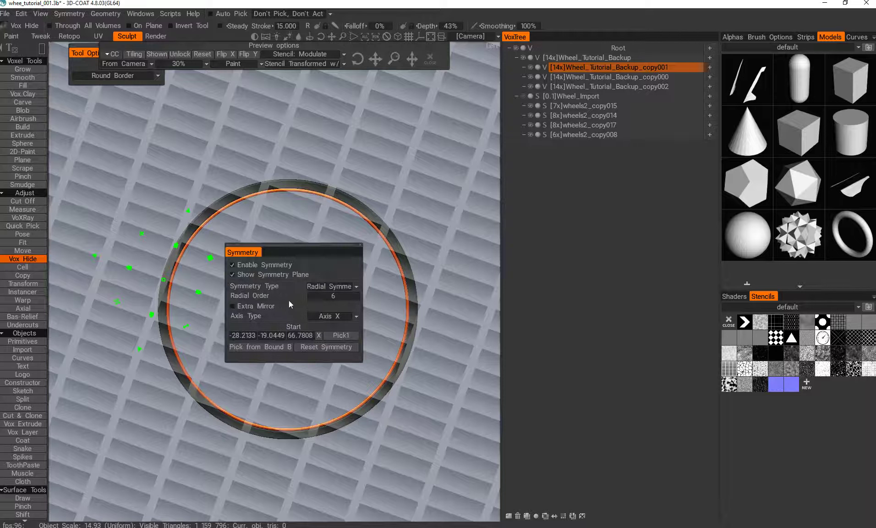
{"action": "left_click", "coordinate": [337, 297]}
Reveal a slatted pattern inside the rim by drawing a rectangle through the stencil from outside the wheel to near its center
{"action": "middle_click_drag", "start_coordinate": [206, 218], "coordinate": [213, 206]}
{"action": "right_click_drag", "start_coordinate": [170, 267], "coordinate": [170, 262]}
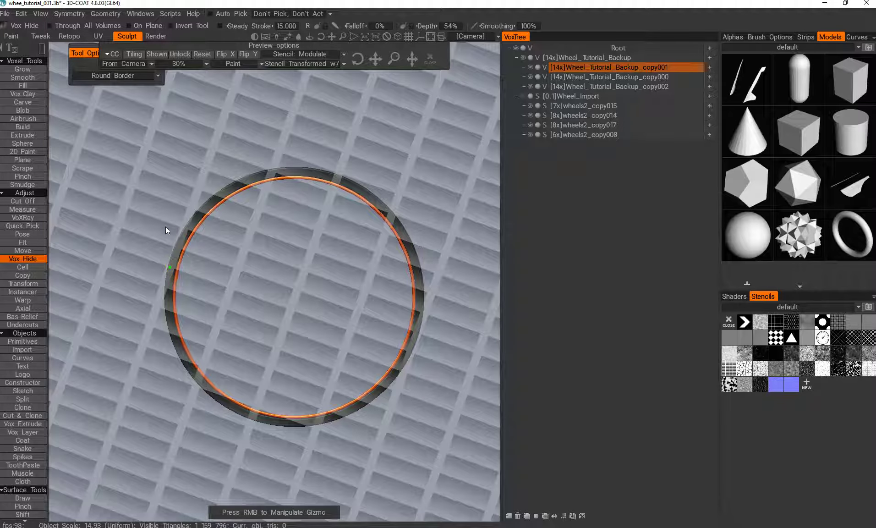
{"action": "left_click_drag", "start_coordinate": [166, 156], "coordinate": [303, 307]}
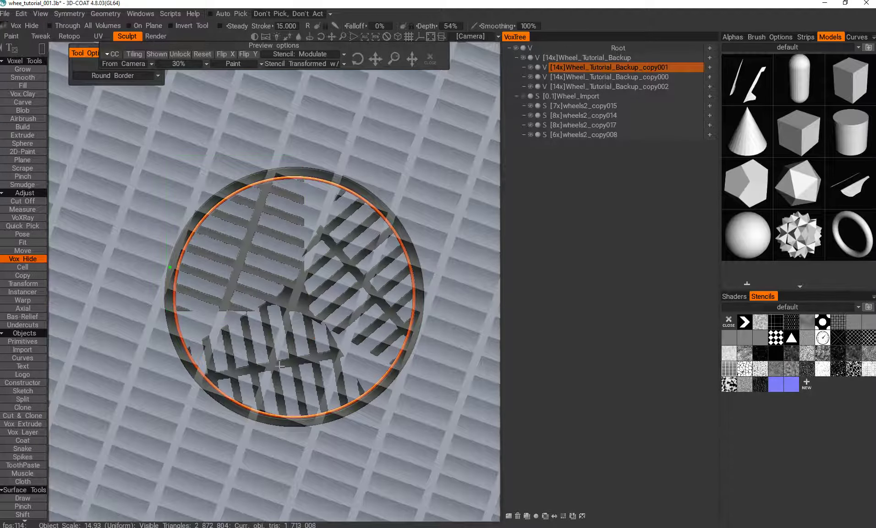
Close the stencil and undo the slatted pattern reveal
{"action": "left_click_drag", "start_coordinate": [281, 363], "coordinate": [309, 362], "text": "alt"}
{"action": "left_click", "coordinate": [429, 59]}
{"action": "key", "text": "ctrl+z"}
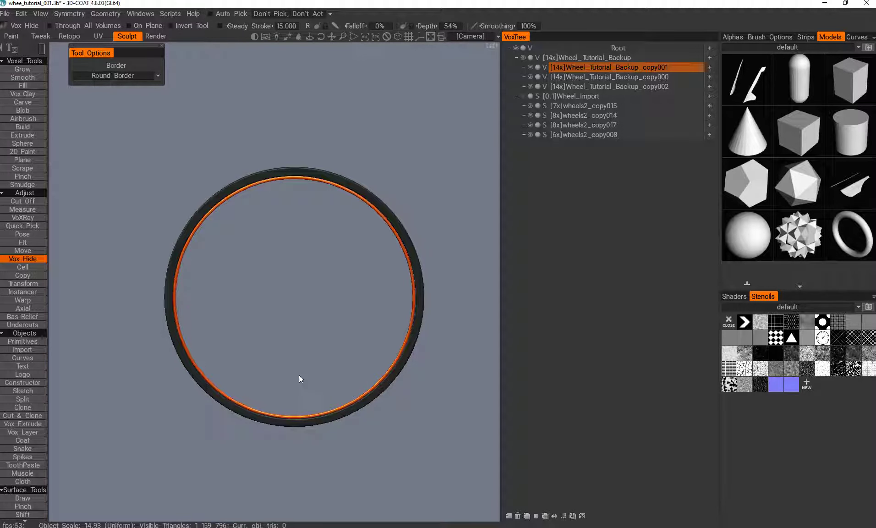
Reveal a slatted three-way pattern inside the rim by drawing a rectangle through the grid stencil, then close the stencil
{"action": "left_click", "coordinate": [729, 369]}
{"action": "left_click_drag", "start_coordinate": [458, 293], "coordinate": [148, 178], "text": "alt"}
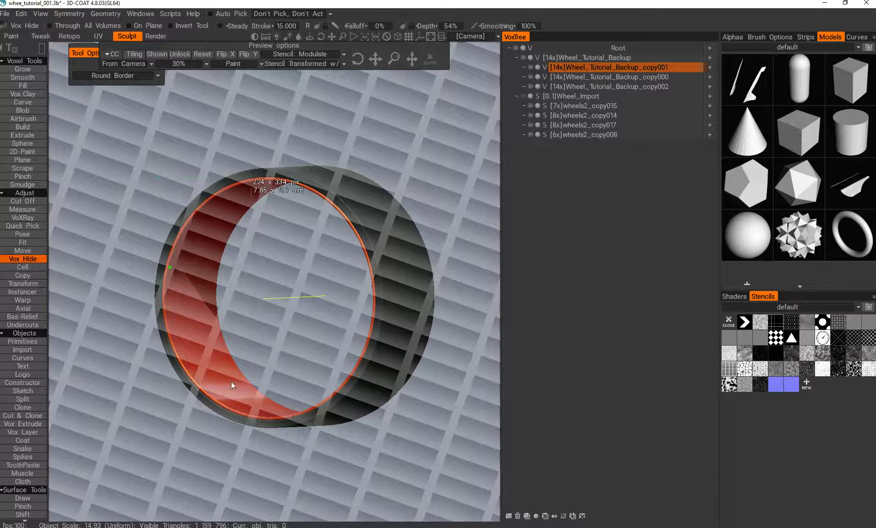
{"action": "left_click_drag", "start_coordinate": [209, 340], "coordinate": [404, 439], "text": "alt"}
{"action": "key", "text": "ctrl+z"}
{"action": "left_click_drag", "start_coordinate": [361, 370], "coordinate": [284, 269]}
{"action": "left_click_drag", "start_coordinate": [435, 328], "coordinate": [304, 212], "text": "alt"}
{"action": "left_click", "coordinate": [431, 59]}
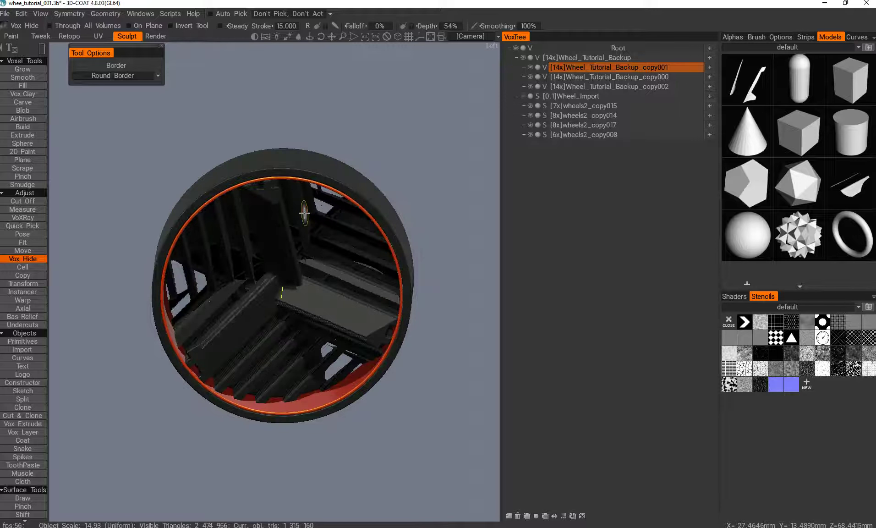
Undo the slatted three-way pattern so the space inside the rim is empty again
{"action": "left_click_drag", "start_coordinate": [341, 345], "coordinate": [331, 388], "text": "alt"}
{"action": "key", "text": "ctrl+z"}
{"action": "key", "text": "ctrl+z"}
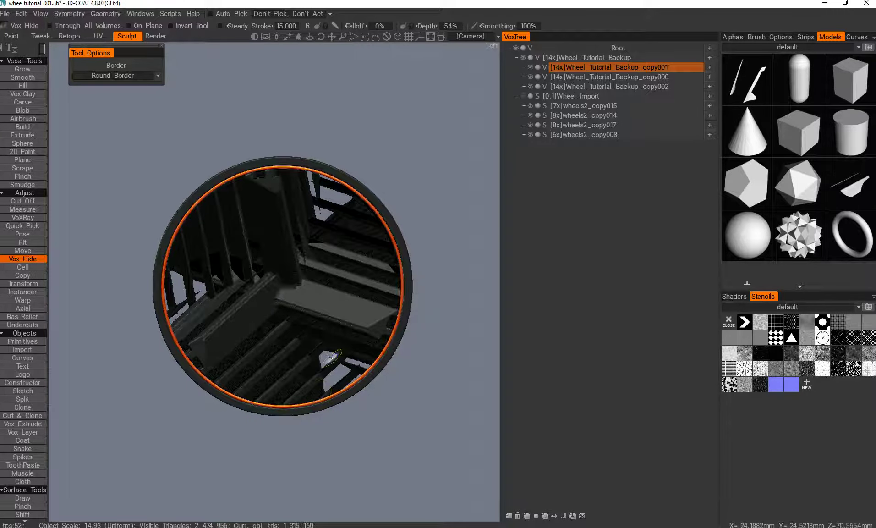
{"action": "key", "text": "ctrl+z"}
{"action": "left_click_drag", "start_coordinate": [319, 306], "coordinate": [309, 329], "text": "alt"}
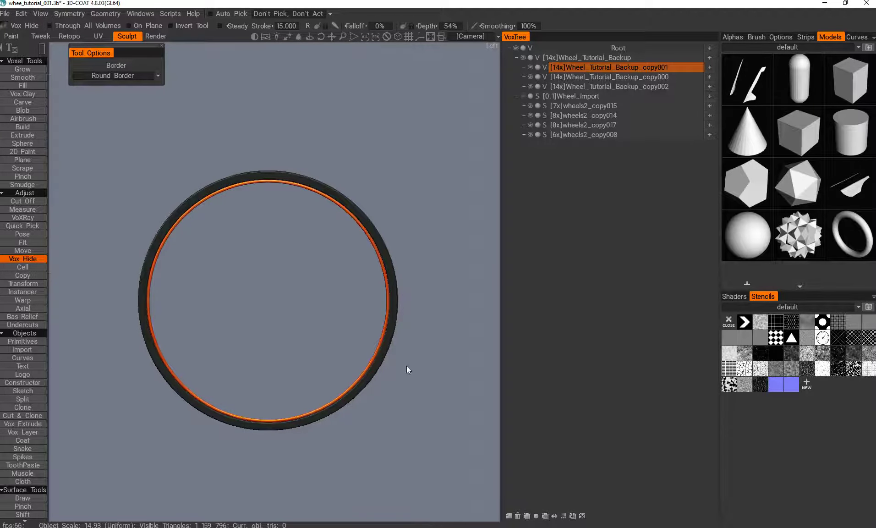
Reapply the grid stencil and enlarge it so wide slanted slats run across the wheel
{"action": "left_click", "coordinate": [730, 372]}
{"action": "mouse_move", "coordinate": [300, 384]}
{"action": "left_mouse_down", "text": "alt"}
{"action": "mouse_move", "coordinate": [259, 376]}
{"action": "mouse_move", "coordinate": [299, 384]}
{"action": "left_mouse_up", "text": "alt"}
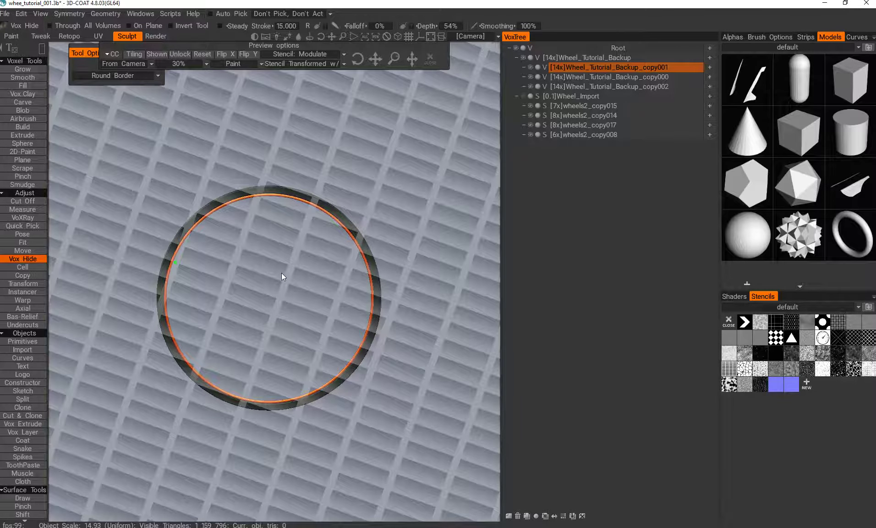
{"action": "left_click_drag", "start_coordinate": [281, 273], "coordinate": [199, 248], "text": "alt"}
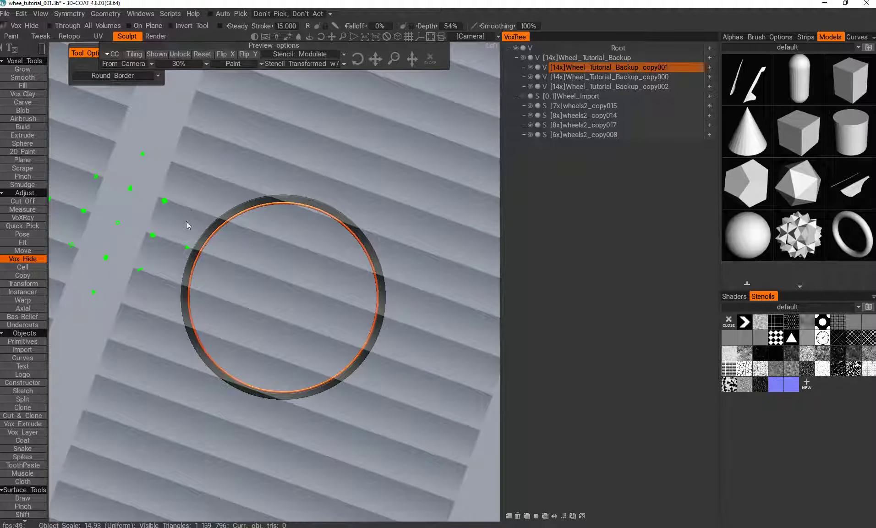
{"action": "right_click_drag", "start_coordinate": [164, 203], "coordinate": [186, 207]}
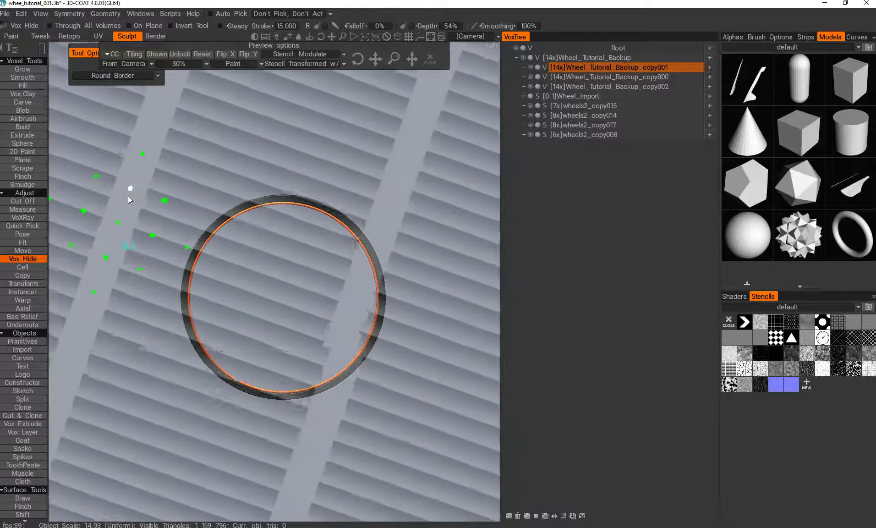
{"action": "left_click_drag", "start_coordinate": [134, 196], "coordinate": [175, 261]}
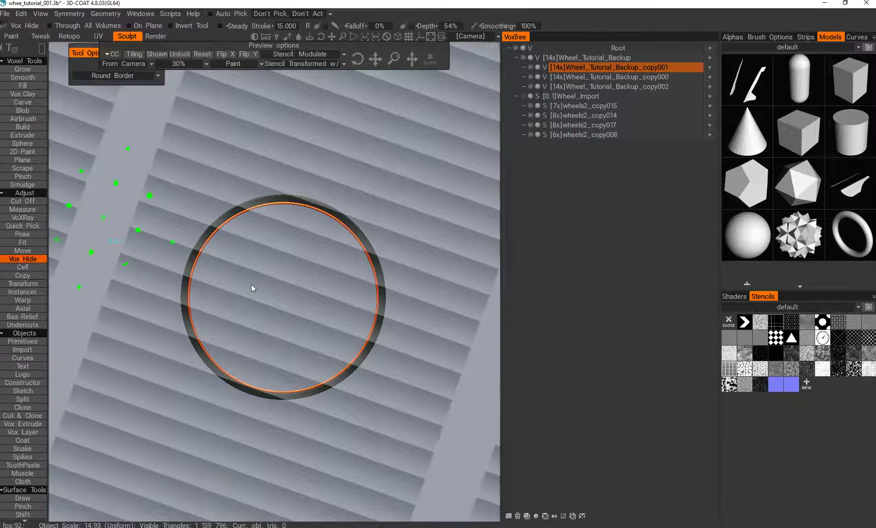
Reveal a lattice of small triangles inside the rim by drawing a rectangle through the stencil around the whole wheel
{"action": "key", "text": "s"}
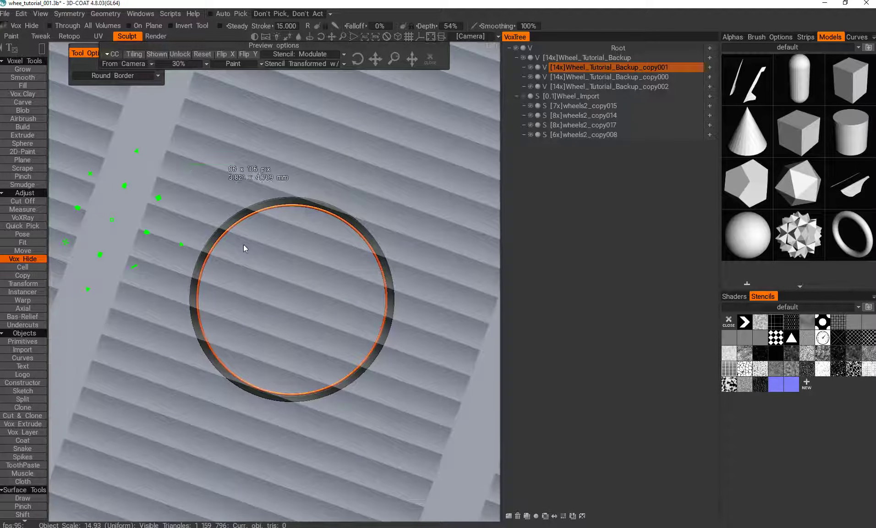
{"action": "left_click_drag", "start_coordinate": [410, 418], "coordinate": [404, 422]}
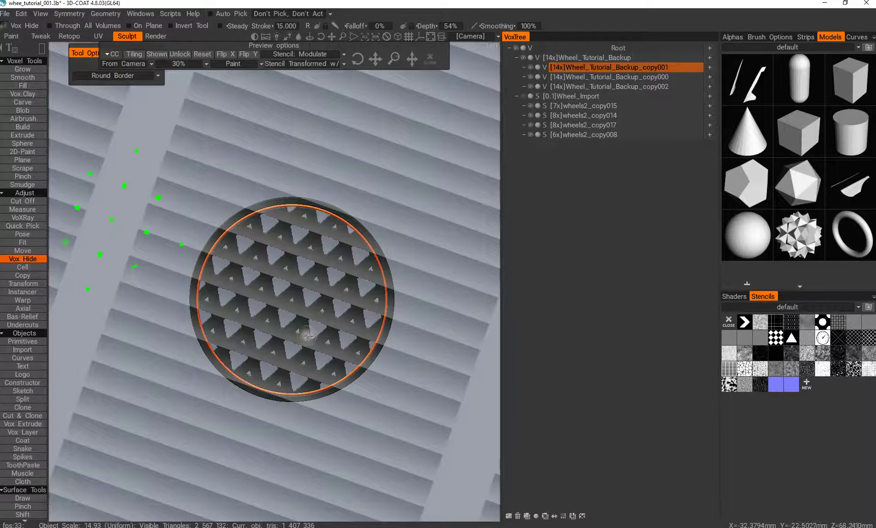
{"action": "left_click_drag", "start_coordinate": [307, 336], "coordinate": [265, 284], "text": "alt"}
{"action": "middle_click_drag", "start_coordinate": [266, 283], "coordinate": [266, 273], "text": "alt"}
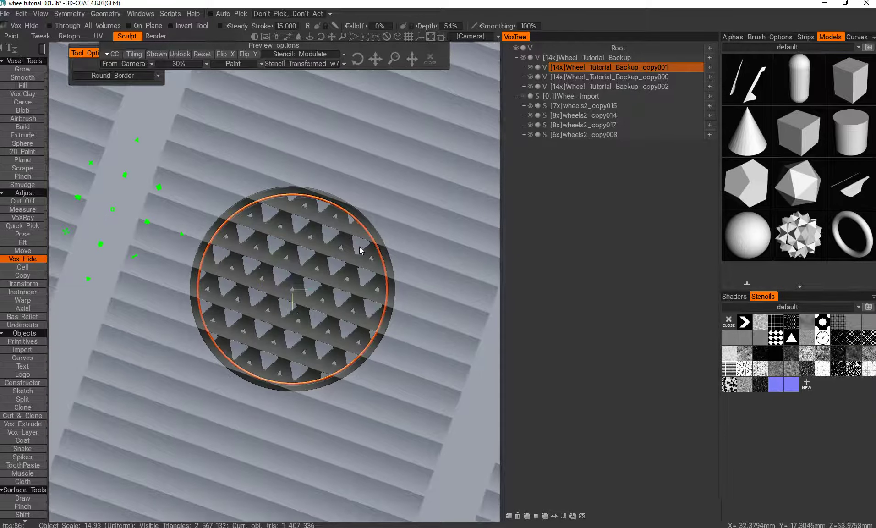
Show the Wheel_Import group, compare its triangular spokes with the new lattice, and hide the group again
{"action": "left_click", "coordinate": [522, 96]}
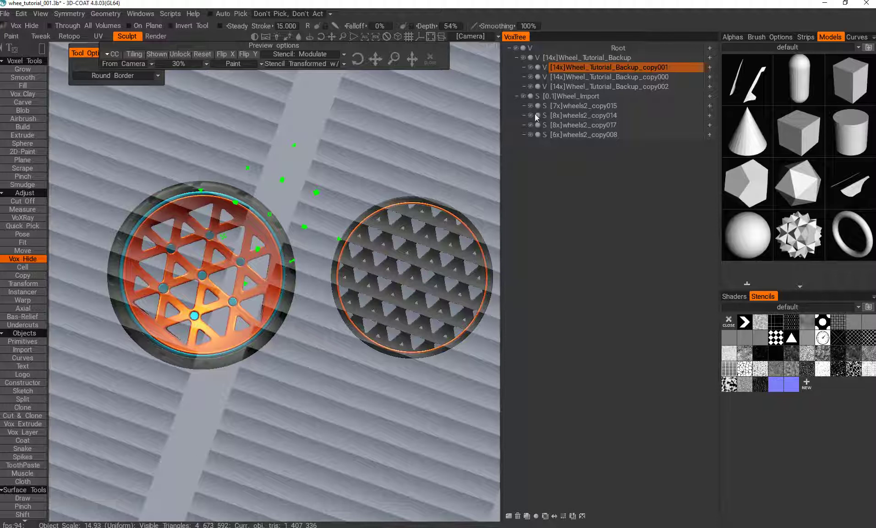
{"action": "middle_click_drag", "start_coordinate": [402, 337], "coordinate": [383, 338], "text": "alt"}
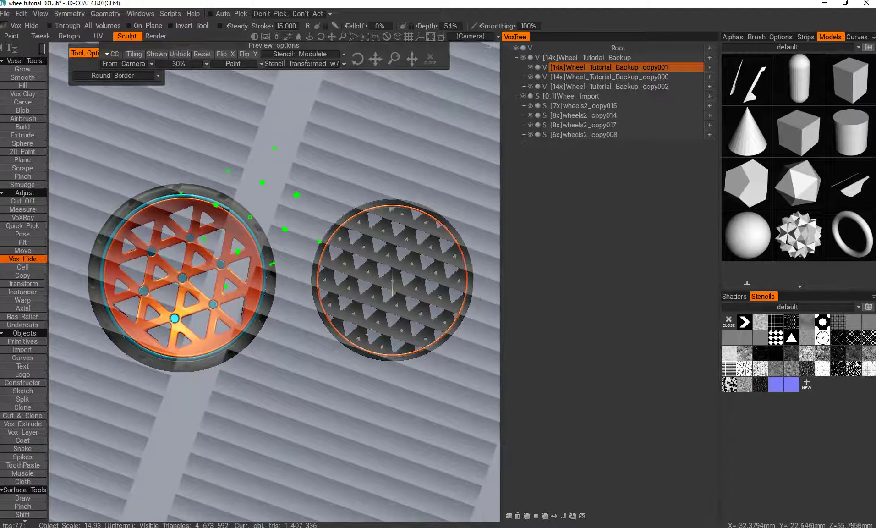
{"action": "mouse_move", "coordinate": [383, 338]}
{"action": "left_mouse_down", "text": "alt"}
{"action": "mouse_move", "coordinate": [374, 354]}
{"action": "mouse_move", "coordinate": [382, 337]}
{"action": "left_mouse_up", "text": "alt"}
{"action": "middle_click_drag", "start_coordinate": [382, 338], "coordinate": [304, 319], "text": "alt"}
{"action": "right_click_drag", "start_coordinate": [304, 319], "coordinate": [327, 303], "text": "alt"}
{"action": "left_click", "coordinate": [523, 96]}
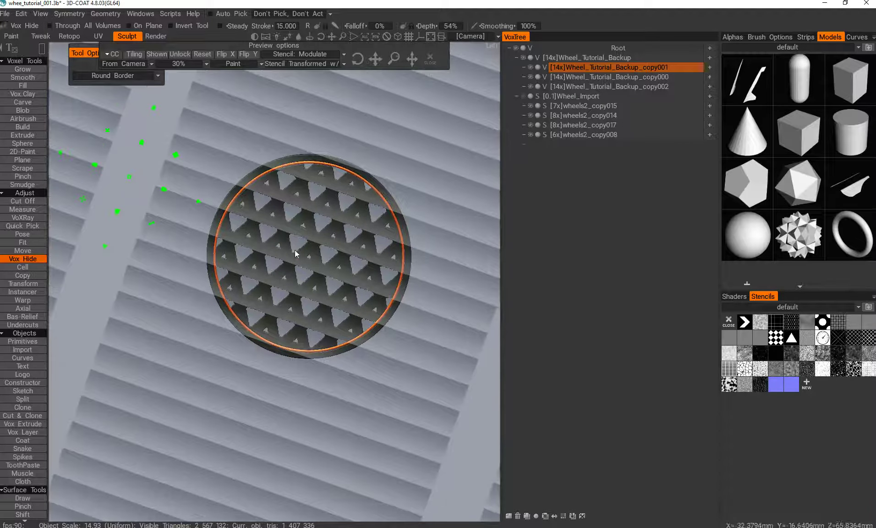
Enlarge the stencil further and reveal a coarser triangular pattern with a rectangle around the wheel
{"action": "left_click_drag", "start_coordinate": [175, 154], "coordinate": [281, 114]}
{"action": "left_click_drag", "start_coordinate": [204, 128], "coordinate": [437, 380]}
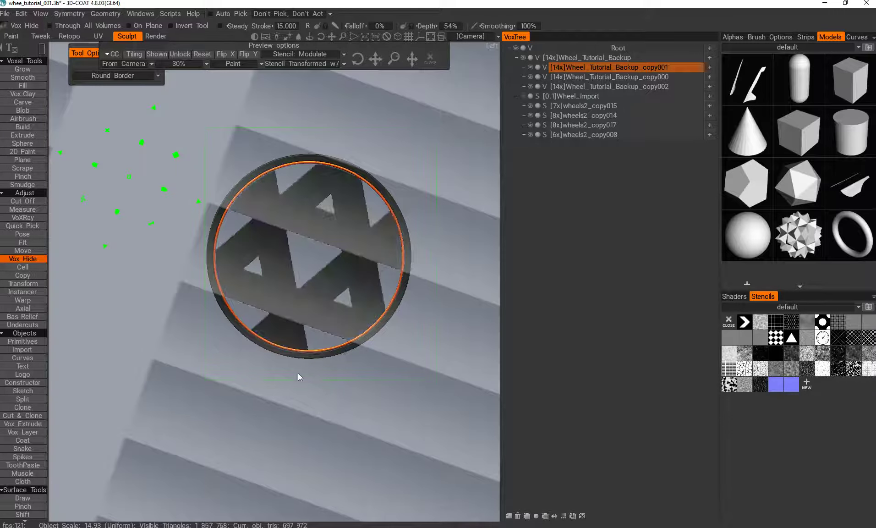
{"action": "left_click_drag", "start_coordinate": [314, 332], "coordinate": [297, 319], "text": "alt"}
Undo the coarse triangular pattern and set the stencil mode to Invert
{"action": "key", "text": "ctrl+z"}
{"action": "left_click_drag", "start_coordinate": [175, 154], "coordinate": [169, 153]}
{"action": "left_click", "coordinate": [328, 56]}
{"action": "left_click", "coordinate": [309, 83]}
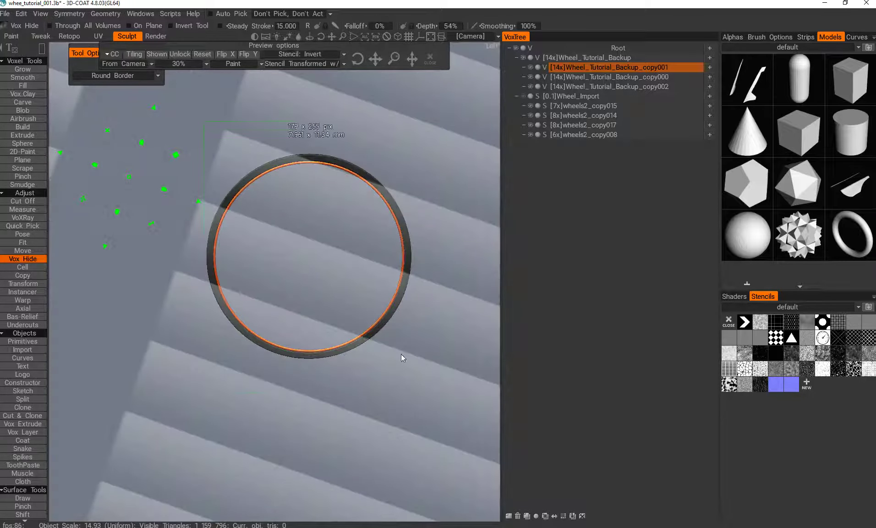
Reveal a few large triangular openings through the inverted stencil with a rectangle around the wheel, then undo the reveal
{"action": "left_click_drag", "start_coordinate": [401, 354], "coordinate": [324, 374]}
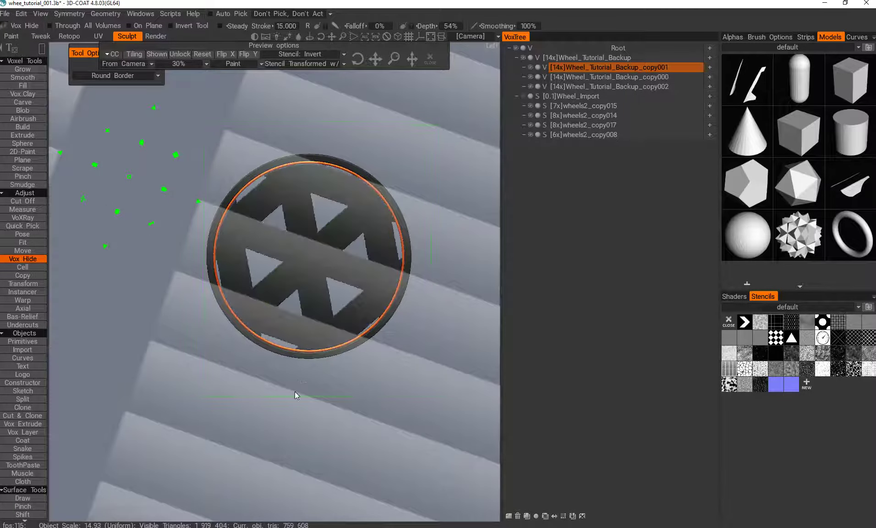
{"action": "left_click_drag", "start_coordinate": [282, 316], "coordinate": [287, 297], "text": "alt"}
{"action": "middle_click_drag", "start_coordinate": [288, 297], "coordinate": [294, 288]}
{"action": "mouse_move", "coordinate": [262, 380]}
{"action": "left_mouse_down", "text": "alt"}
{"action": "mouse_move", "coordinate": [298, 392]}
{"action": "mouse_move", "coordinate": [264, 381]}
{"action": "left_mouse_up", "text": "alt"}
{"action": "key", "text": "ctrl+z"}
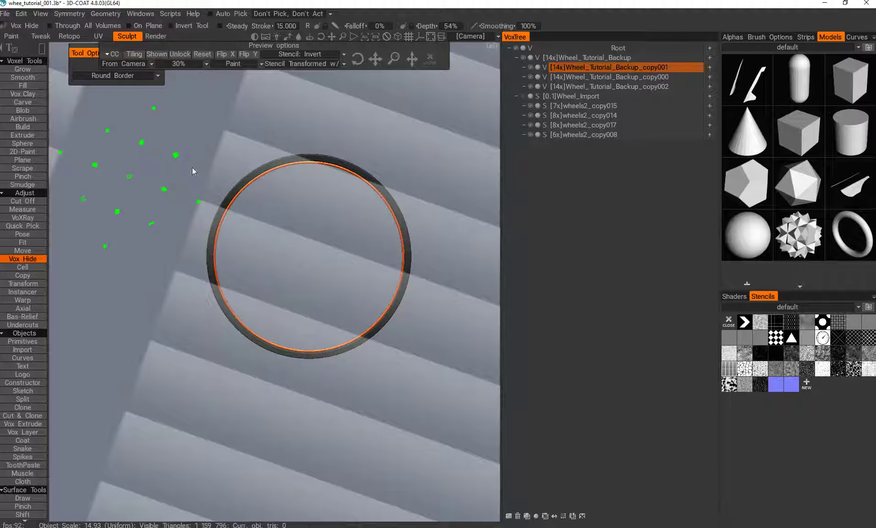
Shrink the inverted stencil and reveal a lattice with triangular holes inside the rim using a rectangle around the wheel
{"action": "left_click_drag", "start_coordinate": [175, 155], "coordinate": [150, 163]}
{"action": "left_click_drag", "start_coordinate": [205, 130], "coordinate": [427, 390]}
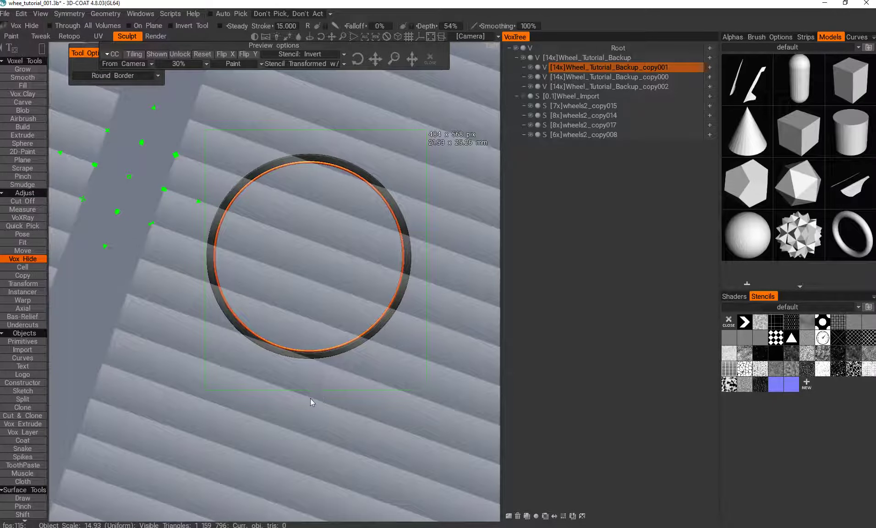
{"action": "left_click_drag", "start_coordinate": [300, 321], "coordinate": [299, 344], "text": "alt"}
{"action": "middle_click_drag", "start_coordinate": [294, 352], "coordinate": [305, 367], "text": "alt"}
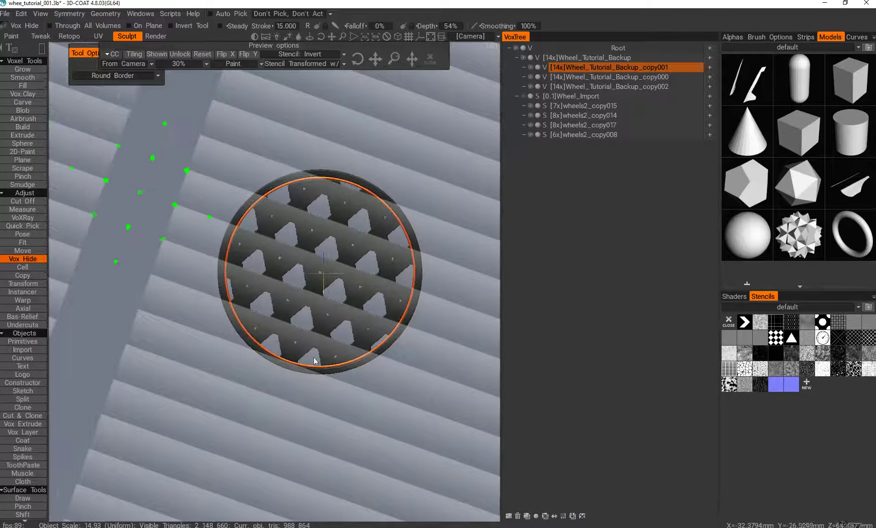
{"action": "left_click_drag", "start_coordinate": [305, 367], "coordinate": [274, 391], "text": "alt"}
{"action": "key", "text": "h"}
{"action": "middle_click_drag", "start_coordinate": [297, 344], "coordinate": [320, 331], "text": "alt"}
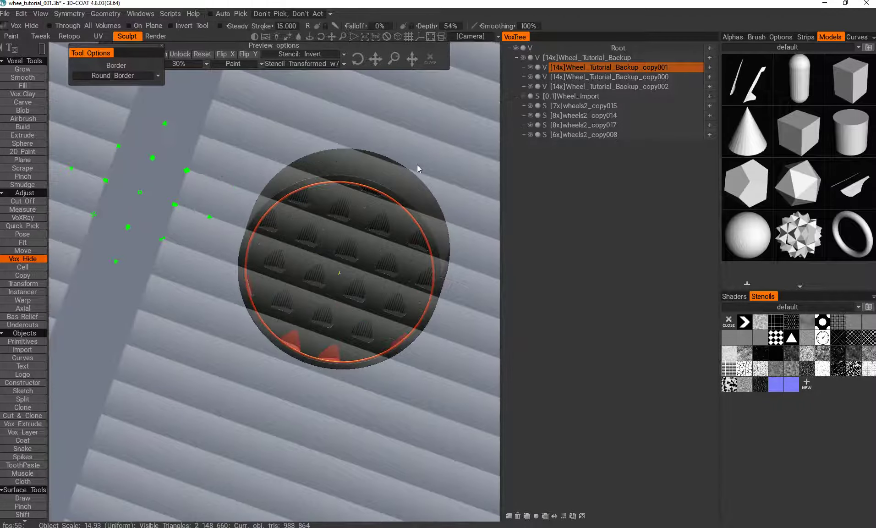
Close the stencil and activate the Transform tool for the patterned inner disc
{"action": "key", "text": "t"}
{"action": "left_click", "coordinate": [430, 59]}
{"action": "middle_click_drag", "start_coordinate": [315, 227], "coordinate": [337, 228], "text": "alt"}
{"action": "key", "text": "KP_4"}
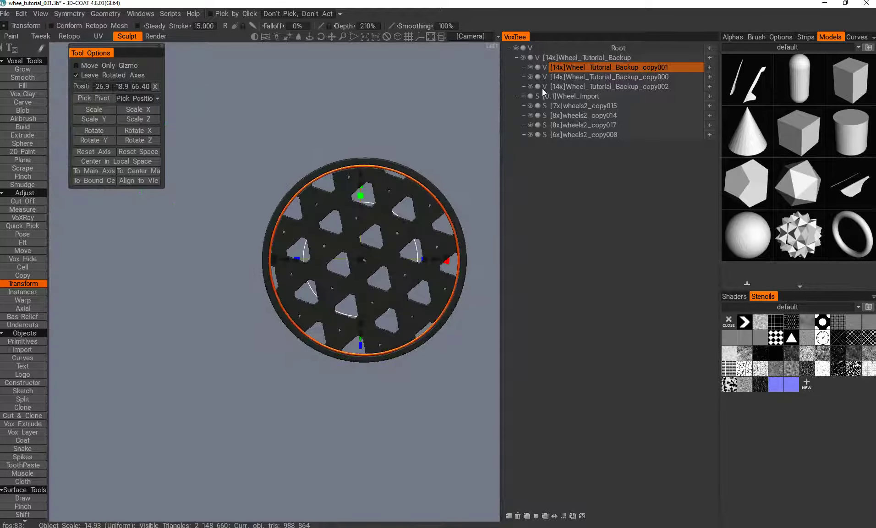
Show the Wheel_Import group and compare the depth of its recessed spokes with the flat patterned disc
{"action": "left_click", "coordinate": [523, 97]}
{"action": "middle_click_drag", "start_coordinate": [238, 321], "coordinate": [317, 311], "text": "alt"}
{"action": "left_click_drag", "start_coordinate": [316, 311], "coordinate": [230, 360], "text": "alt"}
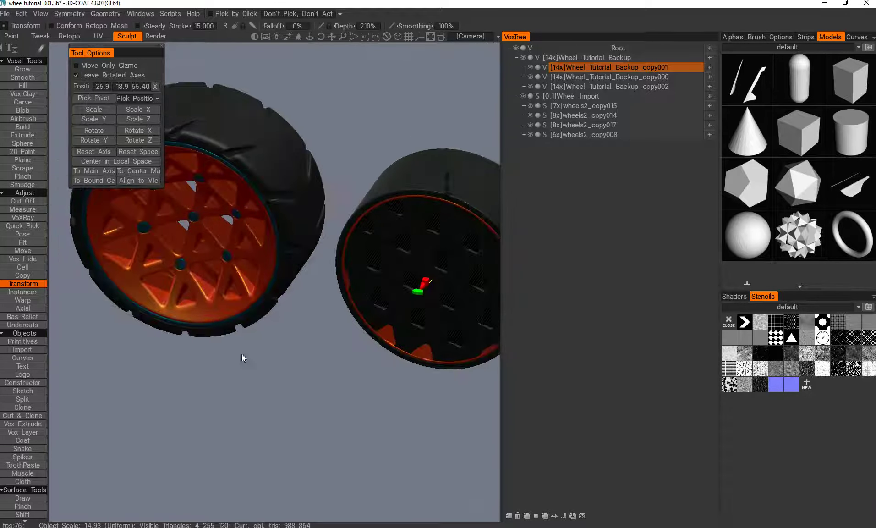
{"action": "middle_click_drag", "start_coordinate": [230, 360], "coordinate": [257, 369], "text": "alt"}
{"action": "left_click_drag", "start_coordinate": [209, 366], "coordinate": [320, 357], "text": "alt"}
{"action": "middle_click_drag", "start_coordinate": [421, 390], "coordinate": [292, 343], "text": "alt"}
{"action": "left_click_drag", "start_coordinate": [292, 344], "coordinate": [348, 367], "text": "alt"}
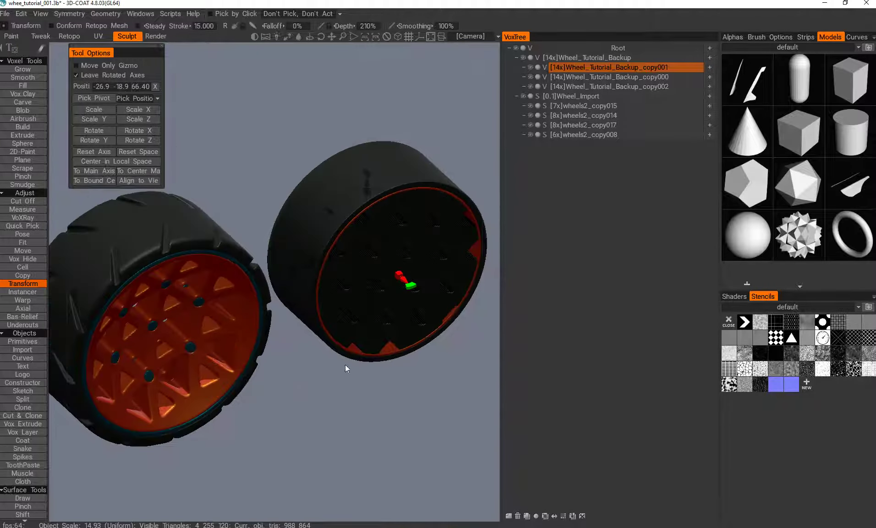
{"action": "key", "text": "q"}
{"action": "middle_click_drag", "start_coordinate": [381, 261], "coordinate": [243, 238], "text": "alt"}
{"action": "key", "text": "t"}
{"action": "left_click", "coordinate": [432, 58]}
{"action": "left_click_drag", "start_coordinate": [267, 306], "coordinate": [286, 320], "text": "alt"}
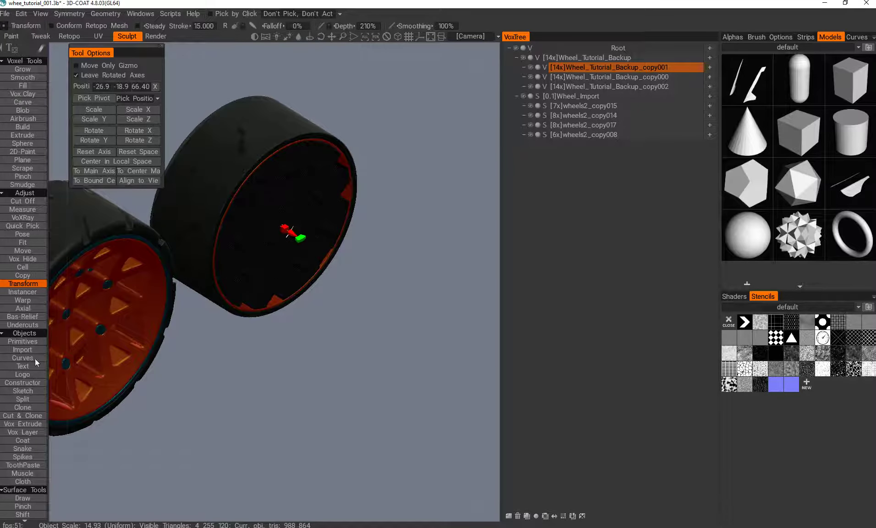
Start the Primitives tool with a sphere of radius 15 and turn off symmetry
{"action": "left_click", "coordinate": [30, 342]}
{"action": "scroll", "coordinate": [298, 386], "scroll_direction": "down", "scroll_amount": 5}
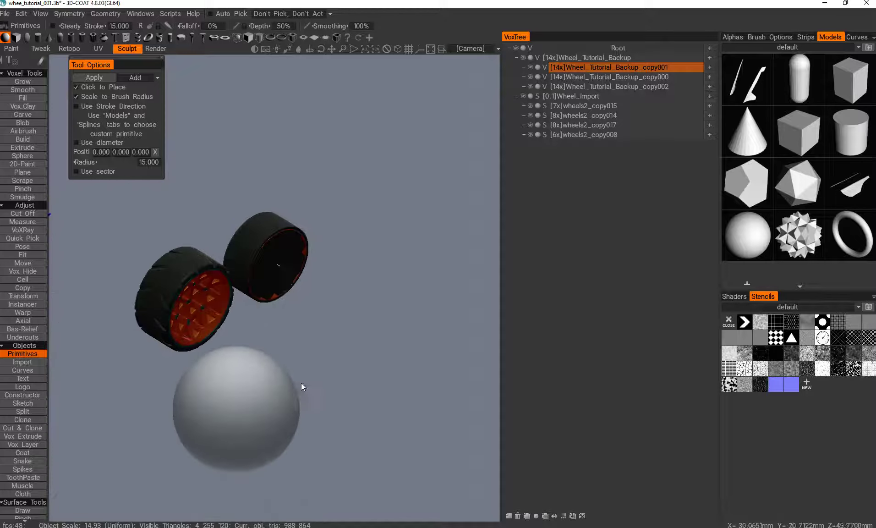
{"action": "key", "text": "t"}
{"action": "left_click_drag", "start_coordinate": [298, 383], "coordinate": [362, 412], "text": "alt"}
{"action": "left_click", "coordinate": [23, 341]}
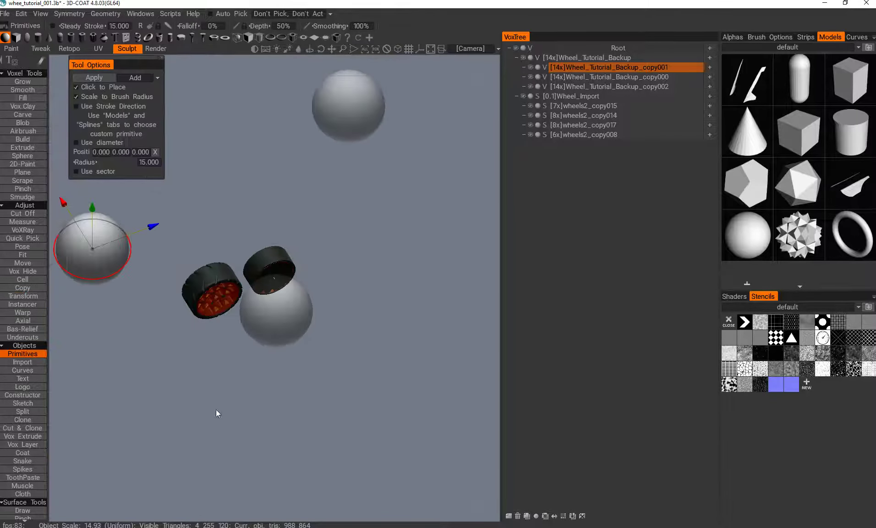
{"action": "key", "text": "s"}
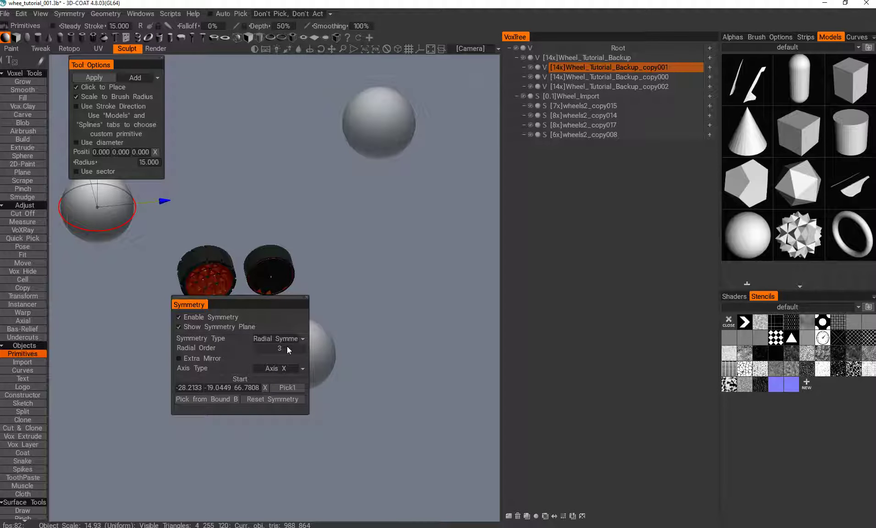
{"action": "left_click", "coordinate": [190, 319]}
Move the sphere primitive over to the patterned wheel as seen from above, at about X -43.9 and Z 62.14
{"action": "middle_click_drag", "start_coordinate": [168, 197], "coordinate": [199, 214], "text": "alt"}
{"action": "left_click_drag", "start_coordinate": [199, 218], "coordinate": [306, 284], "text": "alt"}
{"action": "left_click_drag", "start_coordinate": [230, 366], "coordinate": [234, 222]}
{"action": "left_click_drag", "start_coordinate": [216, 281], "coordinate": [322, 284]}
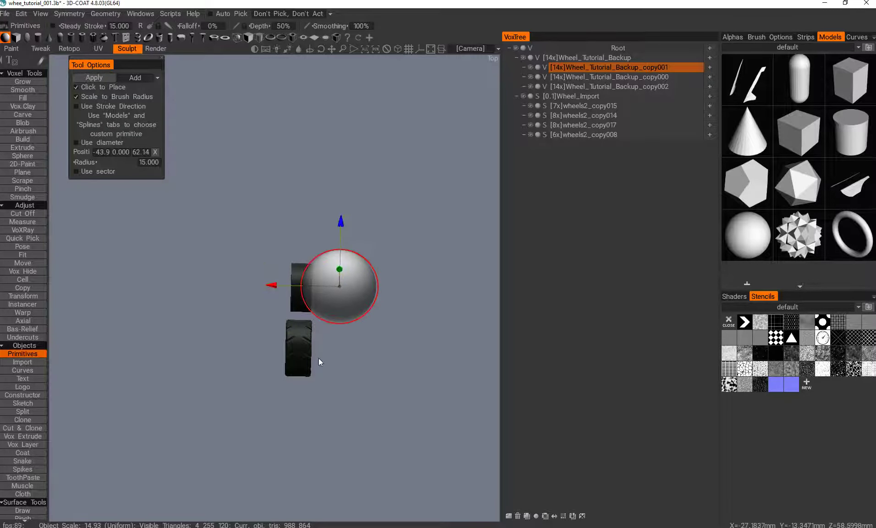
Lower the sphere primitive to about the patterned wheel's height and undo the accidental placement and resizing
{"action": "left_click_drag", "start_coordinate": [318, 361], "coordinate": [233, 307], "text": "alt"}
{"action": "right_click_drag", "start_coordinate": [232, 307], "coordinate": [192, 316], "text": "alt"}
{"action": "left_click_drag", "start_coordinate": [192, 316], "coordinate": [160, 307], "text": "alt"}
{"action": "middle_click_drag", "start_coordinate": [202, 337], "coordinate": [255, 383], "text": "alt"}
{"action": "left_click_drag", "start_coordinate": [255, 383], "coordinate": [198, 367], "text": "alt"}
{"action": "left_click_drag", "start_coordinate": [214, 143], "coordinate": [224, 214]}
{"action": "left_click", "coordinate": [295, 289]}
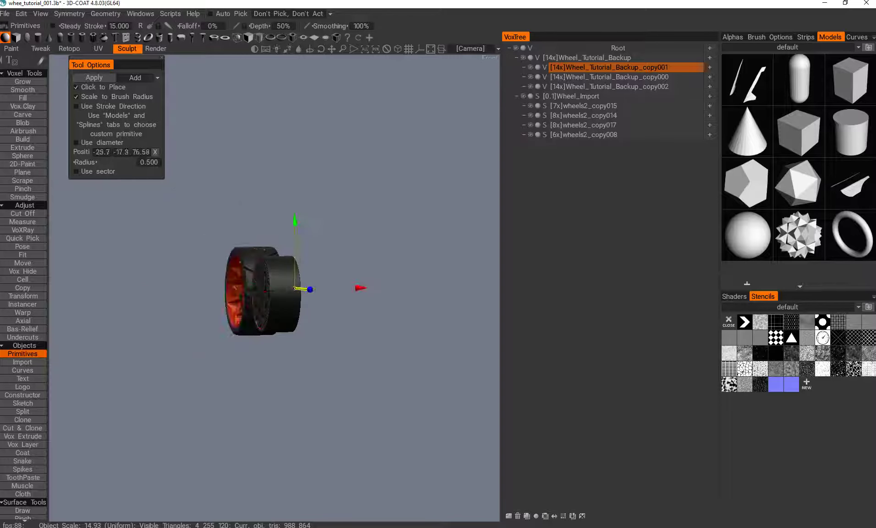
{"action": "key", "text": "ctrl+z"}
Center the sphere on the patterned wheel in the side view, at about Y -19.3 and Z 66.96
{"action": "left_click_drag", "start_coordinate": [300, 303], "coordinate": [376, 199], "text": "alt"}
{"action": "right_click_drag", "start_coordinate": [377, 200], "coordinate": [325, 376], "text": "alt"}
{"action": "scroll", "coordinate": [381, 289], "scroll_direction": "down", "scroll_amount": 4}
{"action": "left_click_drag", "start_coordinate": [401, 264], "coordinate": [447, 262]}
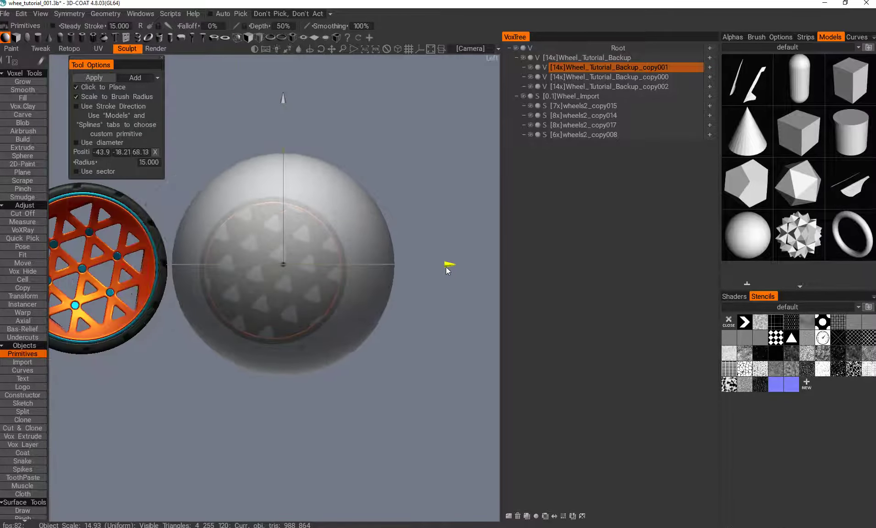
{"action": "left_click_drag", "start_coordinate": [278, 102], "coordinate": [278, 113]}
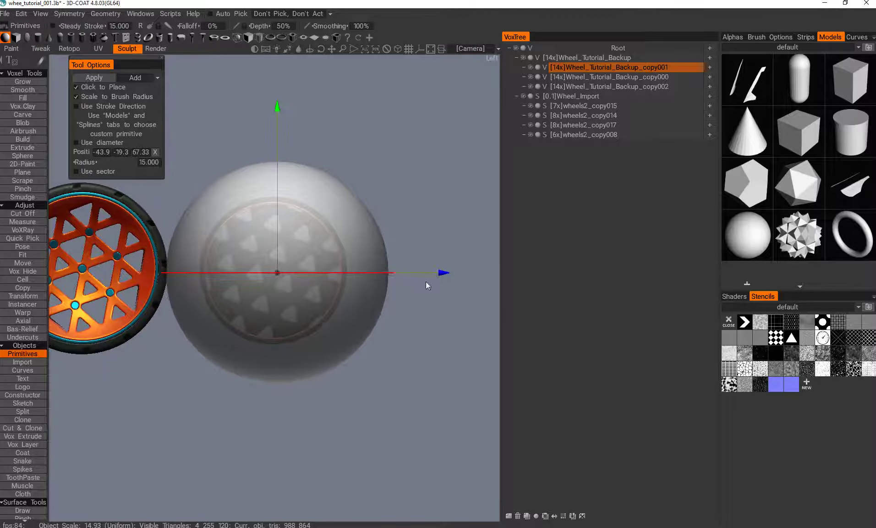
{"action": "left_click_drag", "start_coordinate": [438, 274], "coordinate": [435, 273]}
{"action": "left_click_drag", "start_coordinate": [318, 178], "coordinate": [323, 277], "text": "alt"}
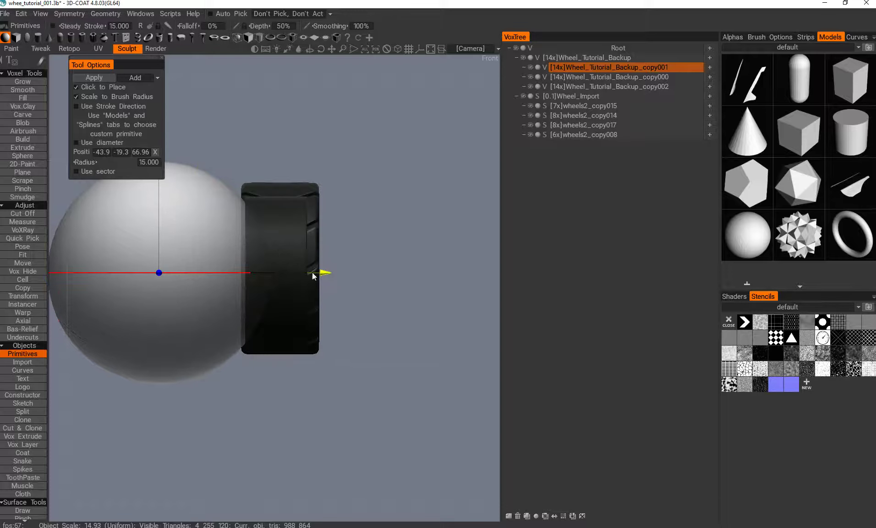
{"action": "middle_click_drag", "start_coordinate": [249, 312], "coordinate": [321, 334], "text": "alt"}
{"action": "right_click_drag", "start_coordinate": [321, 334], "coordinate": [269, 412], "text": "alt"}
{"action": "left_click_drag", "start_coordinate": [268, 412], "coordinate": [269, 387], "text": "alt"}
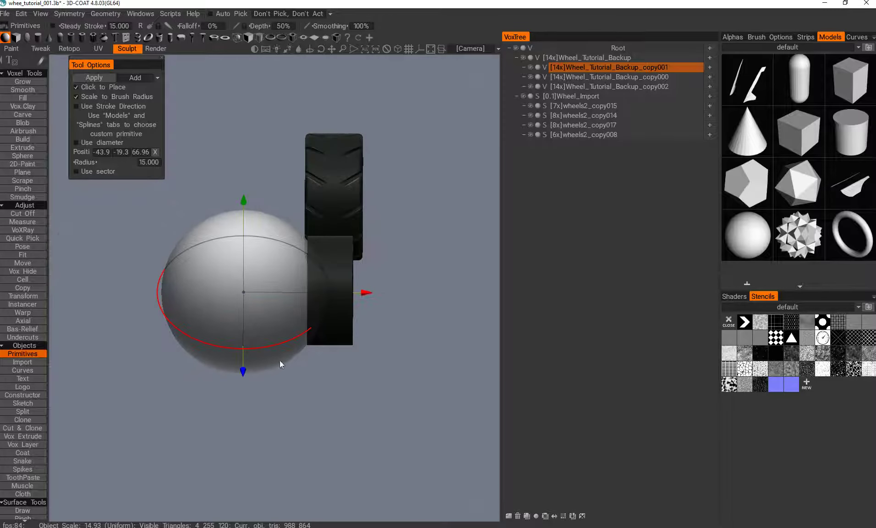
{"action": "key", "text": "e"}
{"action": "middle_click_drag", "start_coordinate": [480, 143], "coordinate": [473, 135], "text": "alt"}
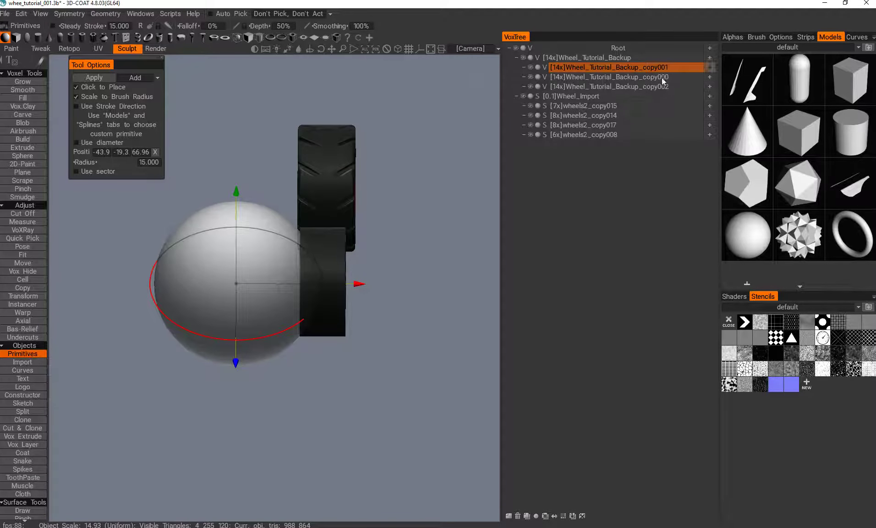
Create a new empty volume layer beside the patterned wheel and add the positioned 15 mm radius sphere to it
{"action": "key", "text": "ctrl+shift+d"}
{"action": "left_click_drag", "start_coordinate": [404, 146], "coordinate": [421, 11], "text": "alt"}
{"action": "left_click", "coordinate": [21, 340]}
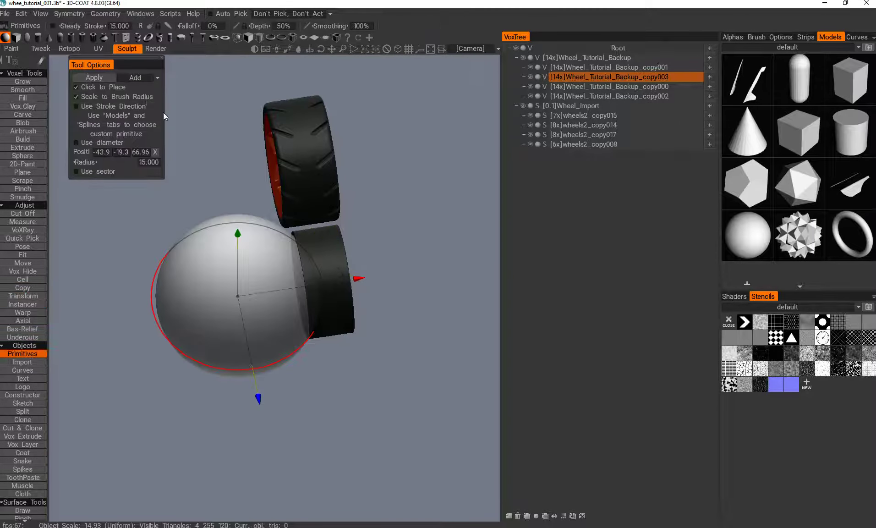
{"action": "key", "text": "Return"}
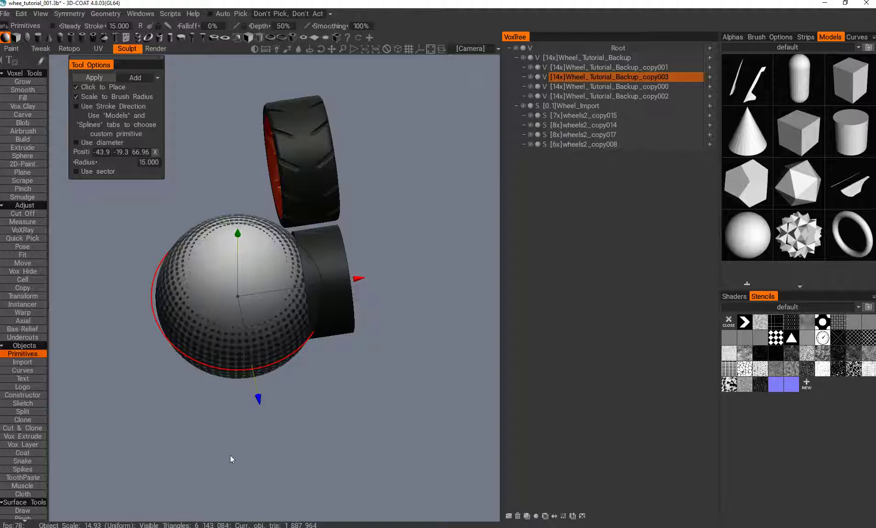
Shift the sphere layer slightly along the patterned disc's axis with Transform, until the gizmo sits at about X -27.2, Y -18.9, Z 66.15
{"action": "left_click_drag", "start_coordinate": [215, 432], "coordinate": [230, 408], "text": "alt"}
{"action": "key", "text": "t"}
{"action": "left_click_drag", "start_coordinate": [267, 356], "coordinate": [250, 229], "text": "alt"}
{"action": "left_click_drag", "start_coordinate": [249, 408], "coordinate": [275, 525]}
{"action": "key", "text": "p"}
{"action": "left_click_drag", "start_coordinate": [330, 446], "coordinate": [293, 199]}
{"action": "key", "text": "t"}
{"action": "left_click_drag", "start_coordinate": [396, 206], "coordinate": [379, 234]}
{"action": "left_click_drag", "start_coordinate": [420, 317], "coordinate": [414, 316]}
{"action": "left_click_drag", "start_coordinate": [386, 200], "coordinate": [368, 220]}
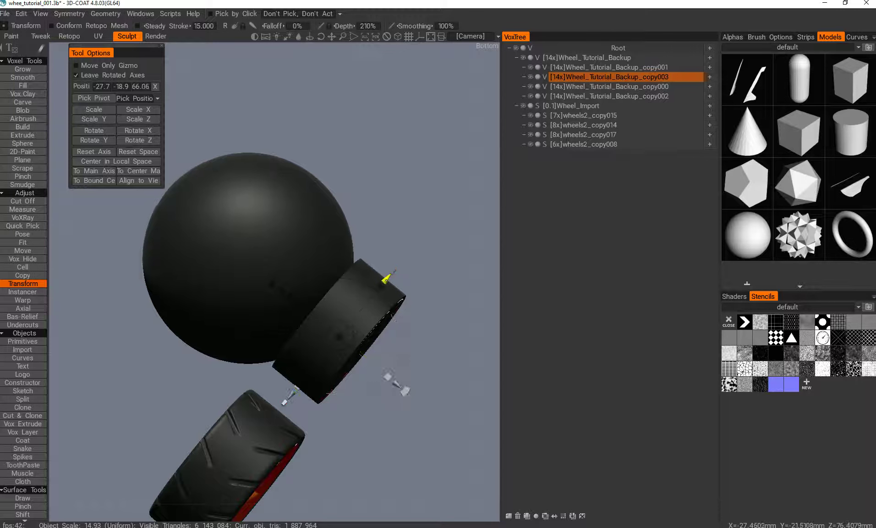
{"action": "left_click_drag", "start_coordinate": [400, 156], "coordinate": [401, 231]}
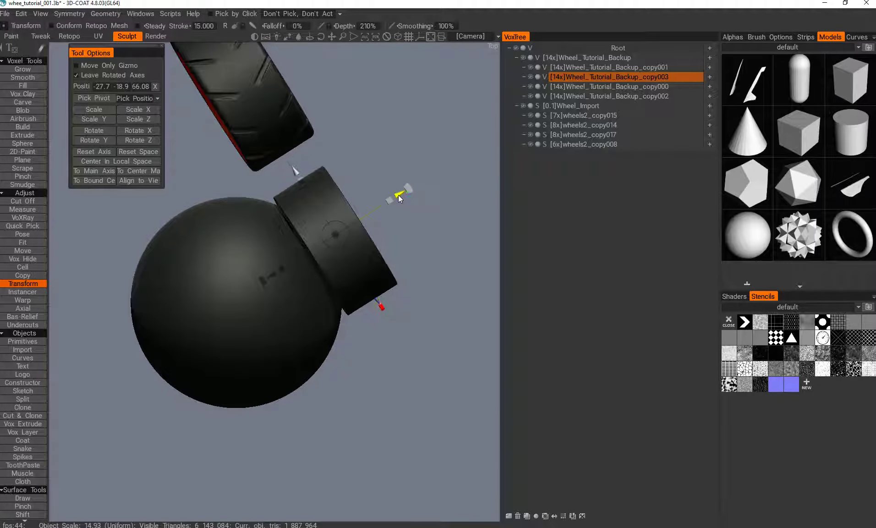
{"action": "left_click_drag", "start_coordinate": [399, 194], "coordinate": [403, 191]}
{"action": "left_click_drag", "start_coordinate": [356, 377], "coordinate": [320, 348]}
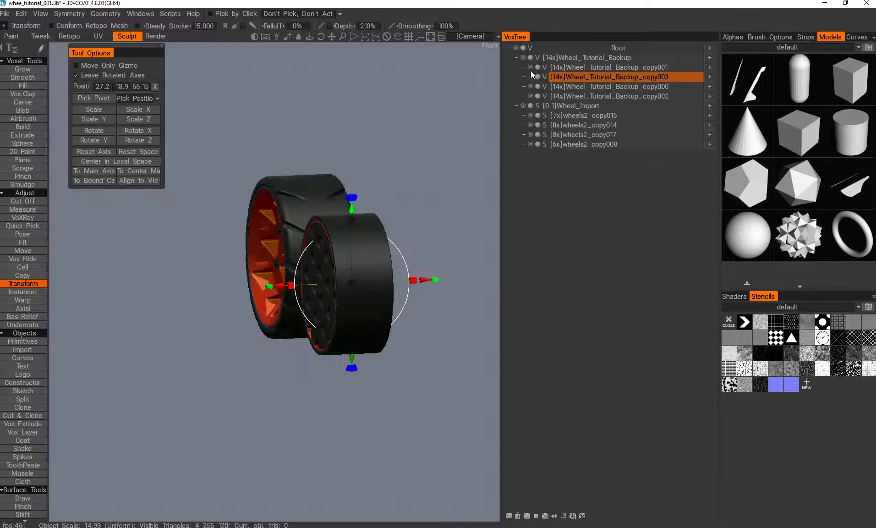
Show the sphere layer and subtract it from the patterned disc layer Wheel_Tutorial_Backup_copy001
{"action": "left_click", "coordinate": [531, 68]}
{"action": "double_click", "coordinate": [672, 77]}
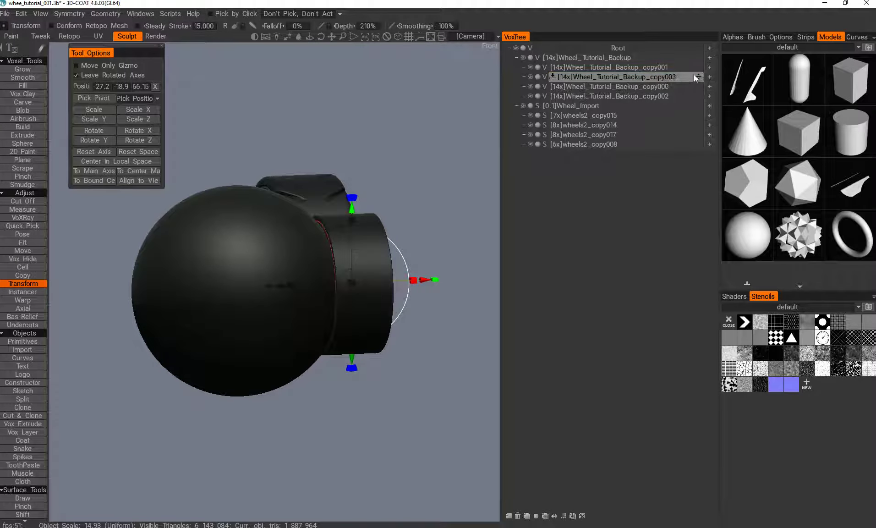
{"action": "left_click_drag", "start_coordinate": [697, 76], "coordinate": [693, 67]}
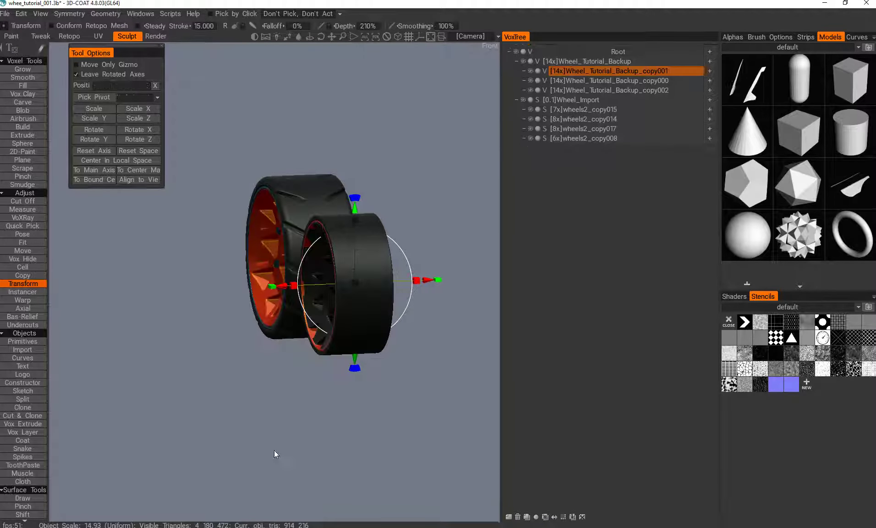
Compare the hollowed disc's triangular cutouts with the spoke pattern of the orange reference wheel in the side view
{"action": "key", "text": "KP_4"}
{"action": "middle_click_drag", "start_coordinate": [292, 397], "coordinate": [277, 386]}
{"action": "left_click_drag", "start_coordinate": [277, 389], "coordinate": [220, 454]}
{"action": "key", "text": "p"}
{"action": "left_click_drag", "start_coordinate": [263, 385], "coordinate": [278, 426]}
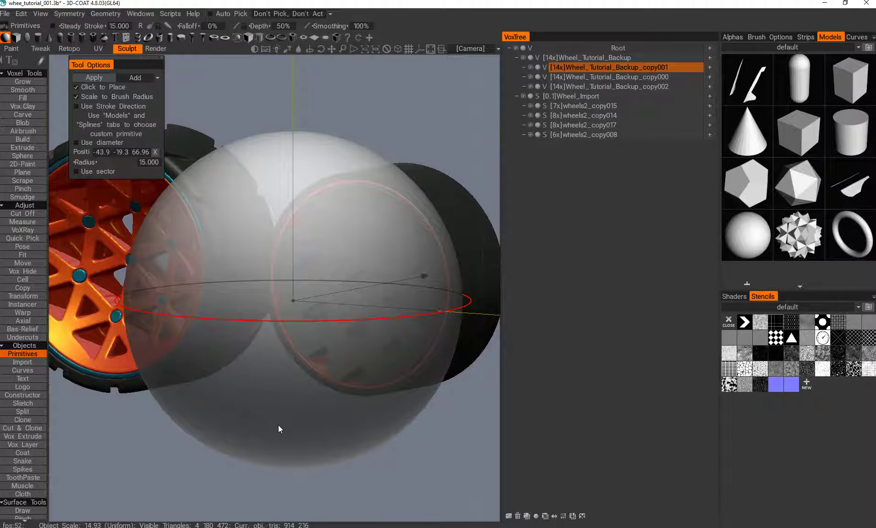
{"action": "key", "text": "t"}
{"action": "left_click_drag", "start_coordinate": [270, 358], "coordinate": [302, 344]}
{"action": "key", "text": "KP_4"}
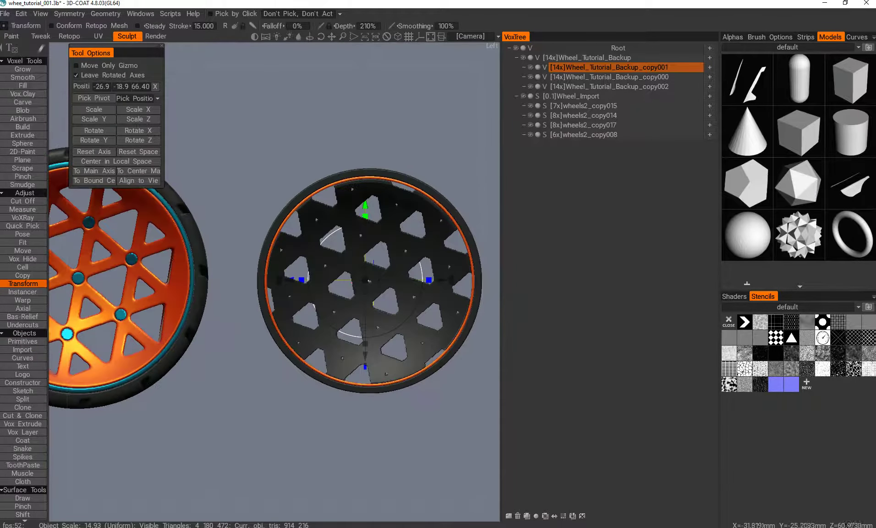
{"action": "middle_click_drag", "start_coordinate": [248, 329], "coordinate": [254, 366]}
{"action": "middle_click_drag", "start_coordinate": [254, 304], "coordinate": [308, 272]}
{"action": "left_click_drag", "start_coordinate": [308, 276], "coordinate": [223, 225]}
{"action": "scroll", "coordinate": [223, 225], "scroll_direction": "up", "scroll_amount": 3}
{"action": "middle_click_drag", "start_coordinate": [223, 225], "coordinate": [257, 276]}
{"action": "left_click_drag", "start_coordinate": [257, 275], "coordinate": [234, 260]}
{"action": "key", "text": "KP_4"}
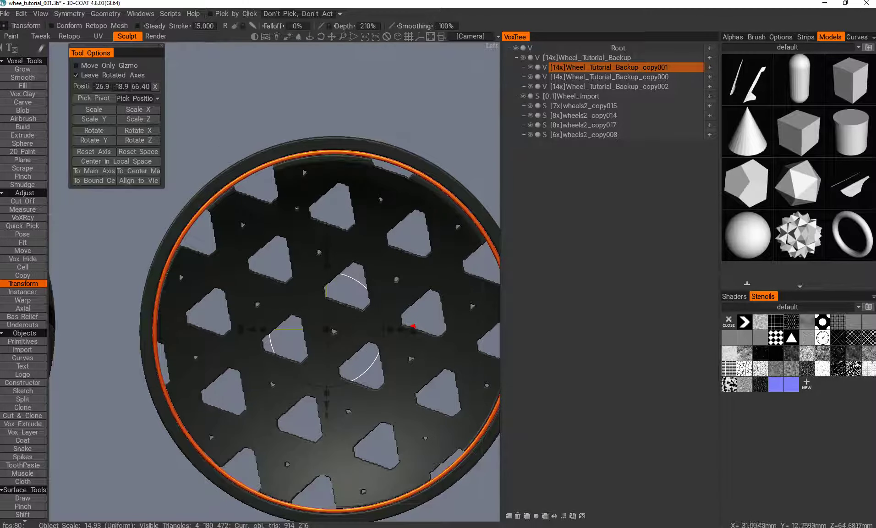
{"action": "middle_click_drag", "start_coordinate": [158, 392], "coordinate": [381, 362]}
{"action": "middle_click_drag", "start_coordinate": [171, 193], "coordinate": [227, 204]}
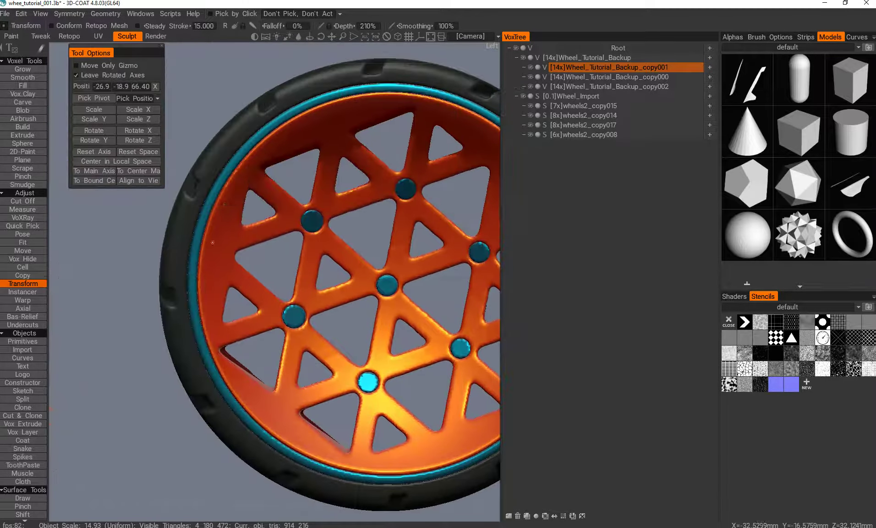
{"action": "middle_click_drag", "start_coordinate": [389, 200], "coordinate": [235, 239]}
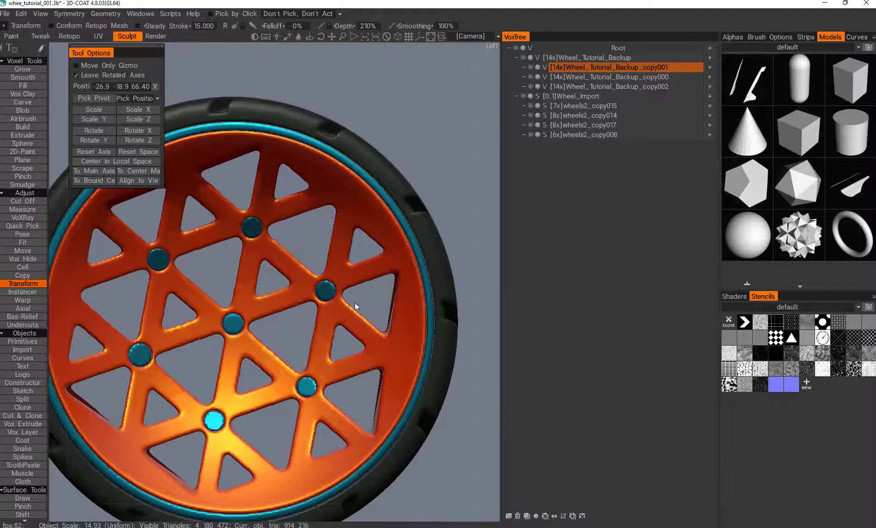
{"action": "middle_click_drag", "start_coordinate": [355, 306], "coordinate": [130, 319]}
{"action": "middle_click_drag", "start_coordinate": [456, 237], "coordinate": [323, 254]}
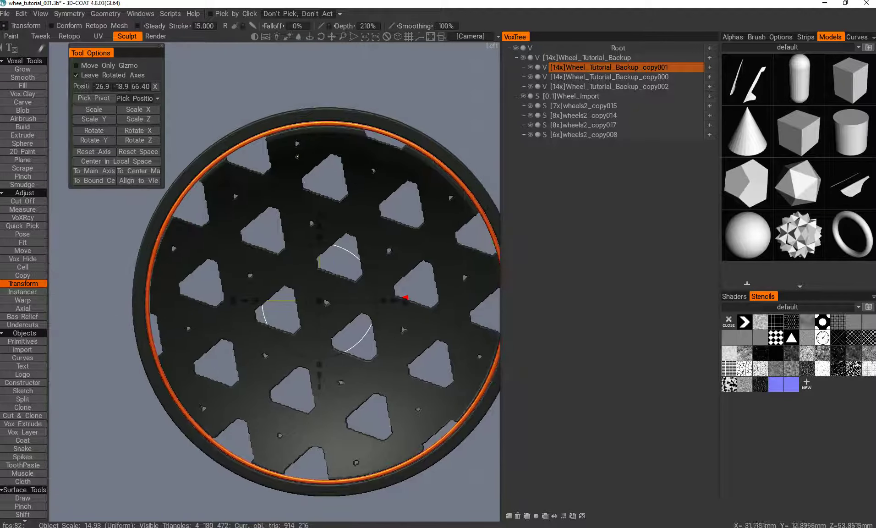
{"action": "middle_click_drag", "start_coordinate": [397, 225], "coordinate": [320, 200]}
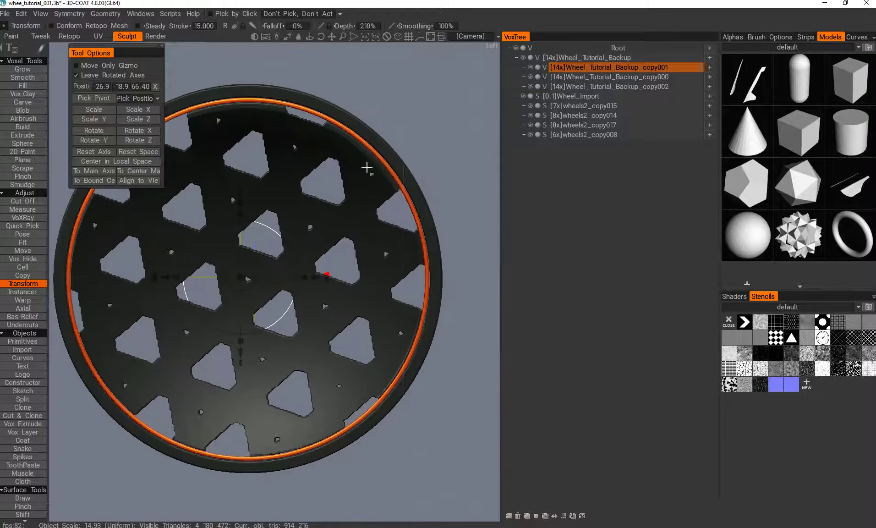
Smooth the entire patterned disc repeatedly to round off the edges of its triangular cutouts
{"action": "left_click_drag", "start_coordinate": [365, 168], "coordinate": [284, 147], "text": "alt"}
{"action": "left_click_drag", "start_coordinate": [349, 140], "coordinate": [348, 17], "text": "alt"}
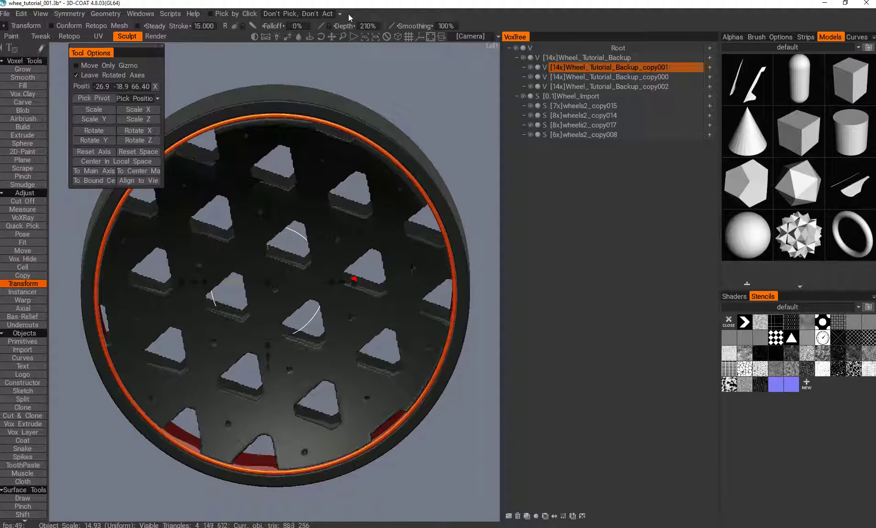
{"action": "middle_click_drag", "start_coordinate": [290, 418], "coordinate": [276, 401]}
{"action": "left_click_drag", "start_coordinate": [277, 402], "coordinate": [239, 378], "text": "alt"}
{"action": "right_click_drag", "start_coordinate": [252, 380], "coordinate": [274, 381], "text": "alt"}
{"action": "left_click_drag", "start_coordinate": [274, 381], "coordinate": [237, 343], "text": "alt"}
{"action": "middle_click_drag", "start_coordinate": [237, 342], "coordinate": [280, 381], "text": "alt"}
{"action": "middle_click_drag", "start_coordinate": [229, 247], "coordinate": [270, 370]}
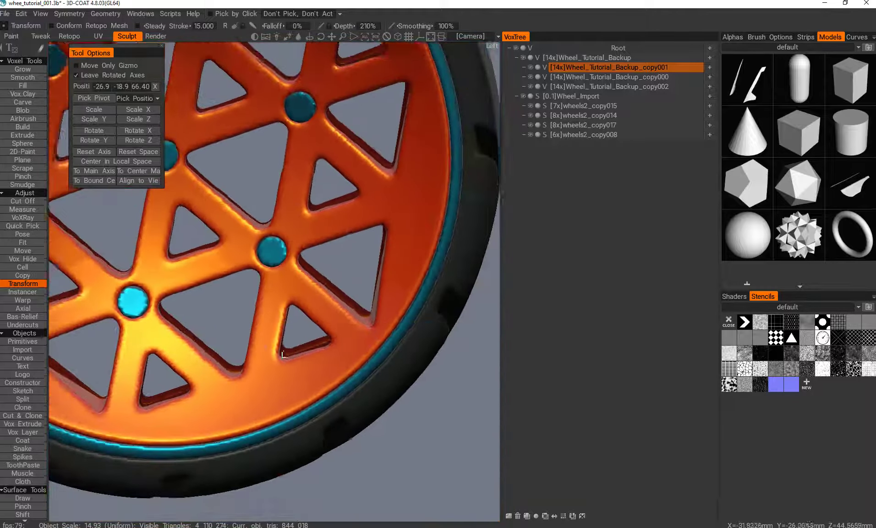
Examine the smoothed disc's cutouts and recessed face from several angles, beside the reference wheel
{"action": "left_click_drag", "start_coordinate": [284, 353], "coordinate": [172, 337], "text": "alt"}
{"action": "middle_click_drag", "start_coordinate": [172, 337], "coordinate": [96, 334], "text": "alt"}
{"action": "scroll", "coordinate": [246, 354], "scroll_direction": "down", "scroll_amount": 5}
{"action": "left_click_drag", "start_coordinate": [246, 354], "coordinate": [243, 375], "text": "alt+shift"}
{"action": "right_click_drag", "start_coordinate": [243, 376], "coordinate": [271, 388], "text": "alt"}
{"action": "middle_click_drag", "start_coordinate": [271, 389], "coordinate": [298, 402], "text": "alt"}
{"action": "left_click_drag", "start_coordinate": [299, 402], "coordinate": [390, 267], "text": "alt"}
{"action": "left_click", "coordinate": [734, 297]}
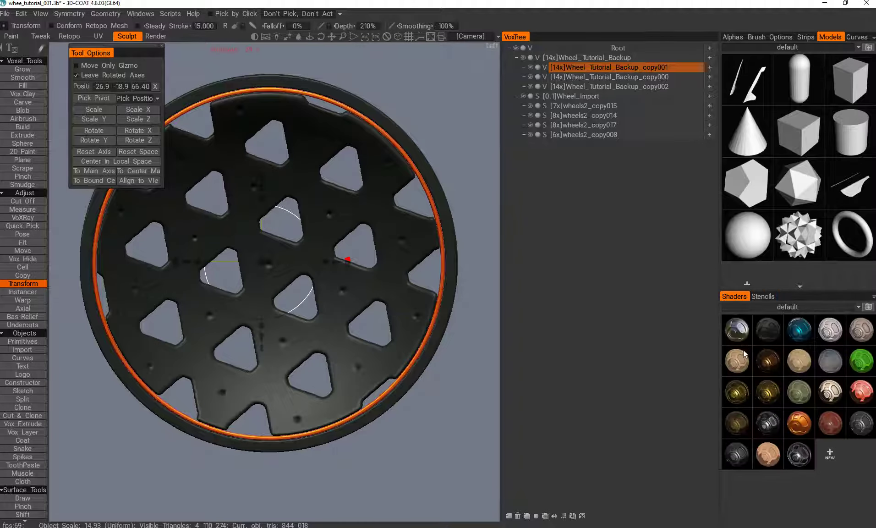
{"action": "middle_click_drag", "start_coordinate": [433, 365], "coordinate": [465, 392], "text": "alt"}
{"action": "left_click_drag", "start_coordinate": [465, 392], "coordinate": [392, 420], "text": "alt"}
{"action": "middle_click_drag", "start_coordinate": [392, 420], "coordinate": [403, 429], "text": "alt"}
{"action": "right_click_drag", "start_coordinate": [403, 429], "coordinate": [390, 399], "text": "alt"}
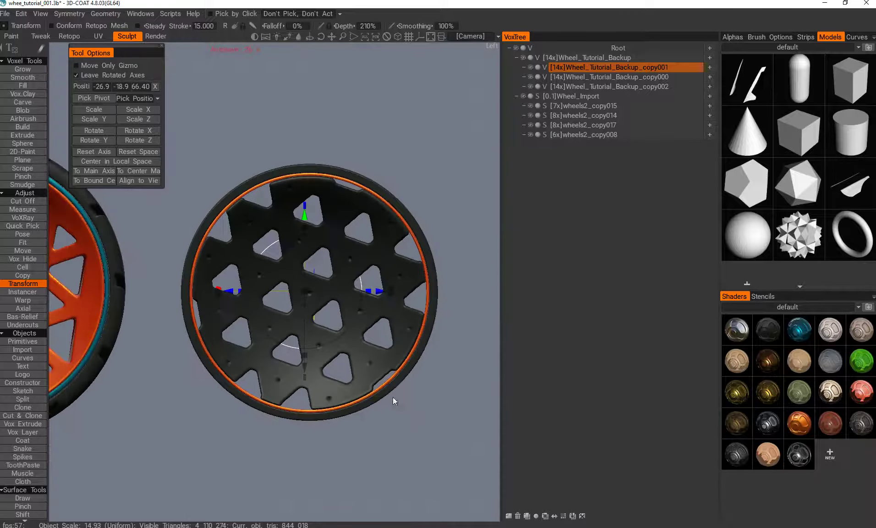
{"action": "left_click_drag", "start_coordinate": [390, 400], "coordinate": [461, 52], "text": "alt"}
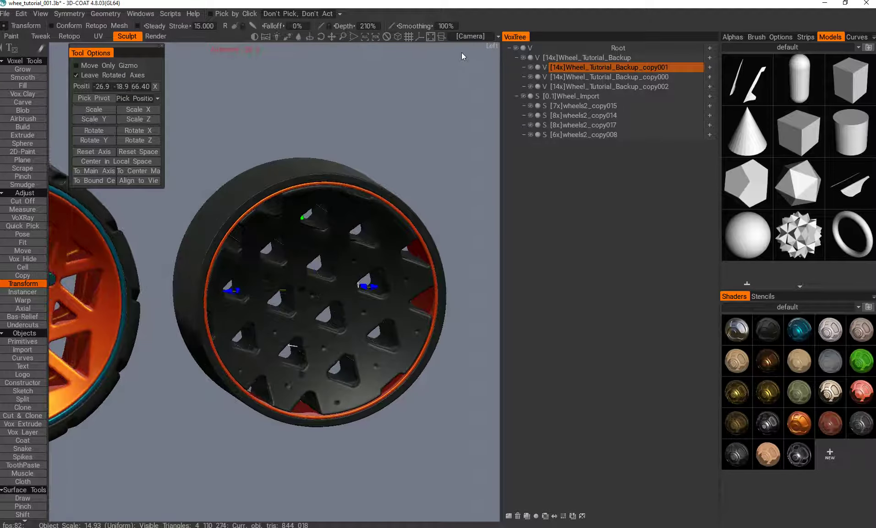
{"action": "left_click_drag", "start_coordinate": [404, 411], "coordinate": [368, 440]}
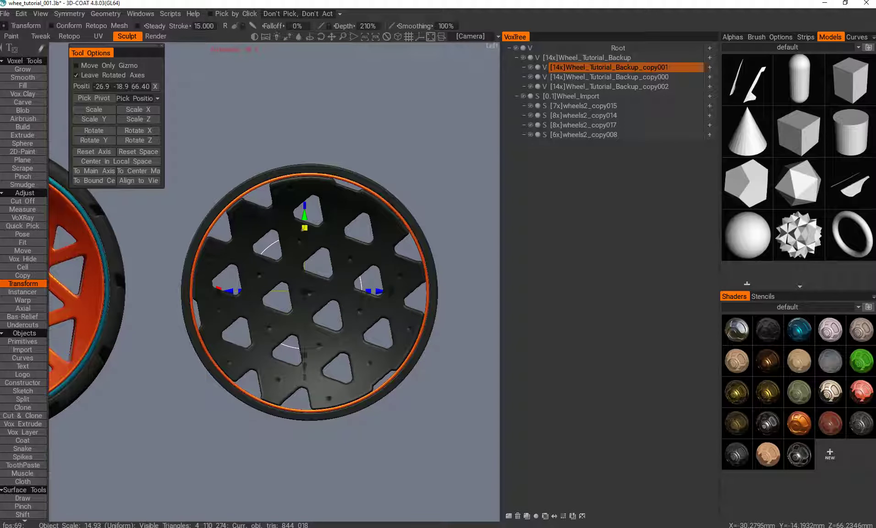
{"action": "left_click_drag", "start_coordinate": [323, 403], "coordinate": [319, 387]}
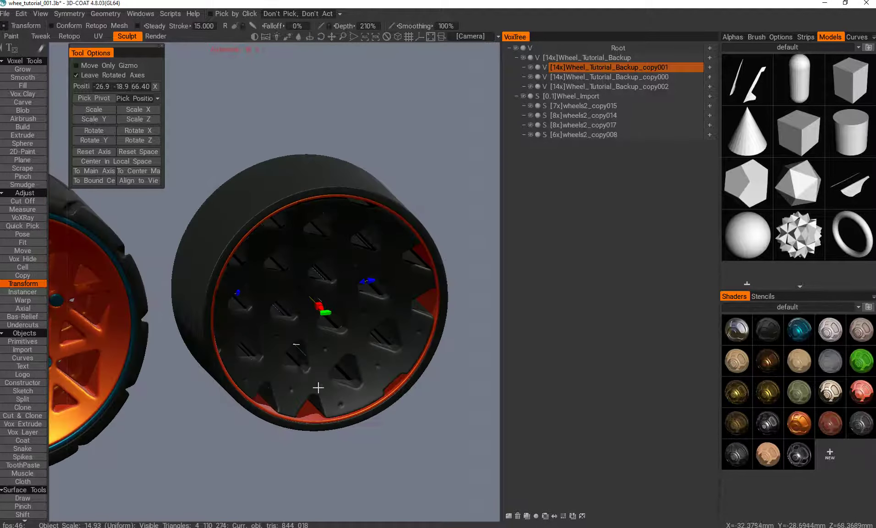
{"action": "middle_click_drag", "start_coordinate": [318, 387], "coordinate": [303, 371]}
{"action": "right_click_drag", "start_coordinate": [303, 371], "coordinate": [315, 405]}
{"action": "left_click_drag", "start_coordinate": [315, 404], "coordinate": [206, 396]}
{"action": "right_click_drag", "start_coordinate": [206, 395], "coordinate": [246, 419]}
{"action": "left_click_drag", "start_coordinate": [246, 419], "coordinate": [293, 389]}
Apply the glossy orange metallic shader to the patterned disc
{"action": "left_click", "coordinate": [762, 296]}
{"action": "left_click", "coordinate": [745, 298]}
{"action": "left_click", "coordinate": [799, 422]}
{"action": "left_click_drag", "start_coordinate": [348, 402], "coordinate": [320, 418]}
{"action": "key", "text": "Escape"}
Activate the Split tool with circular selection on the orange patterned disc
{"action": "right_click_drag", "start_coordinate": [320, 418], "coordinate": [295, 404]}
{"action": "left_click_drag", "start_coordinate": [295, 403], "coordinate": [359, 355]}
{"action": "middle_click_drag", "start_coordinate": [358, 355], "coordinate": [306, 351]}
{"action": "right_click_drag", "start_coordinate": [306, 351], "coordinate": [350, 333]}
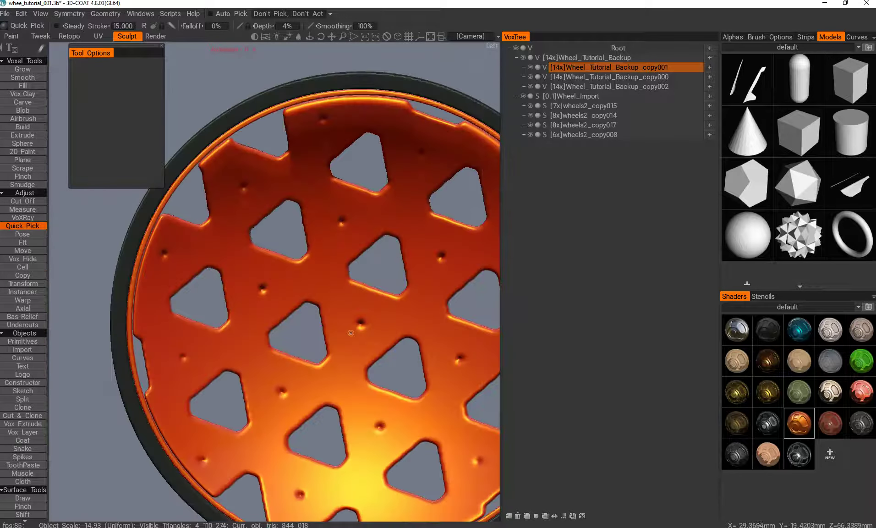
{"action": "middle_click_drag", "start_coordinate": [351, 334], "coordinate": [296, 387]}
{"action": "scroll", "coordinate": [296, 388], "scroll_direction": "down", "scroll_amount": 4}
{"action": "scroll", "coordinate": [269, 388], "scroll_direction": "up", "scroll_amount": 8}
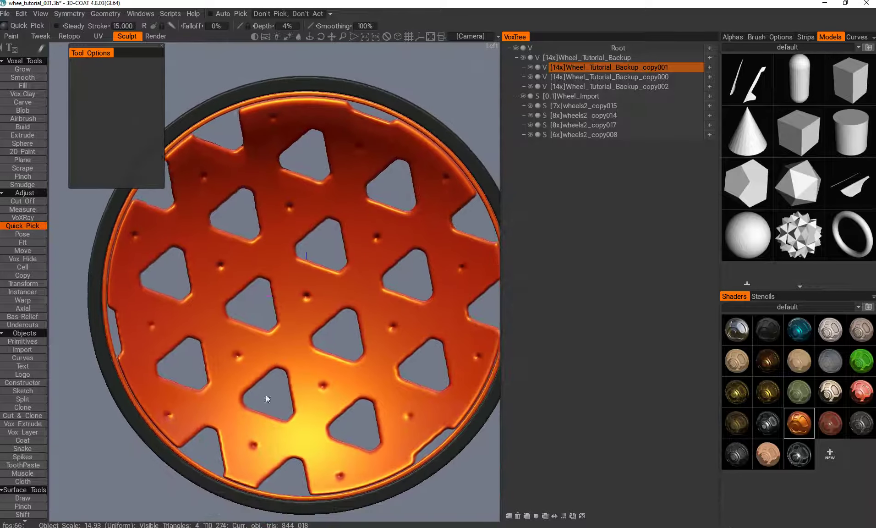
{"action": "key", "text": "s"}
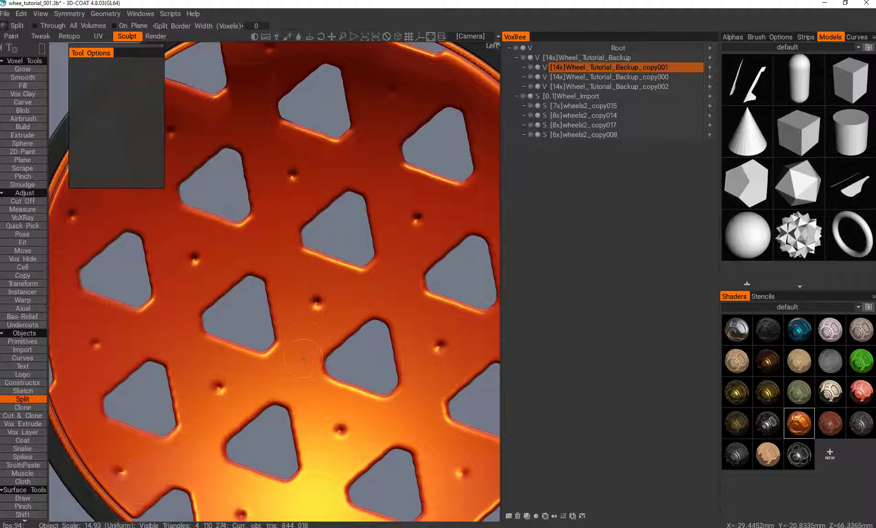
{"action": "key", "text": "space"}
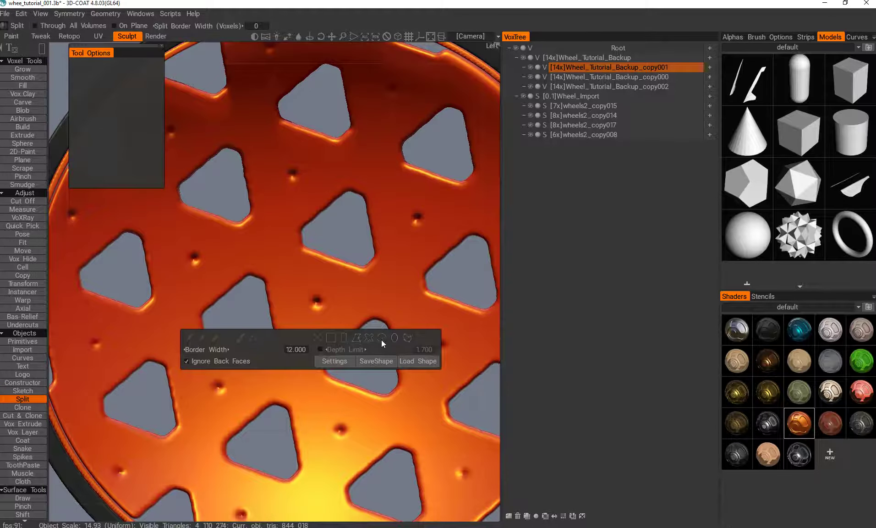
{"action": "scroll", "coordinate": [321, 334], "scroll_direction": "down", "scroll_amount": 2}
Set the start point of the third-order radial symmetry to 38.54218, 47.71061, 133.536 and enable the symmetry
{"action": "key", "text": "s"}
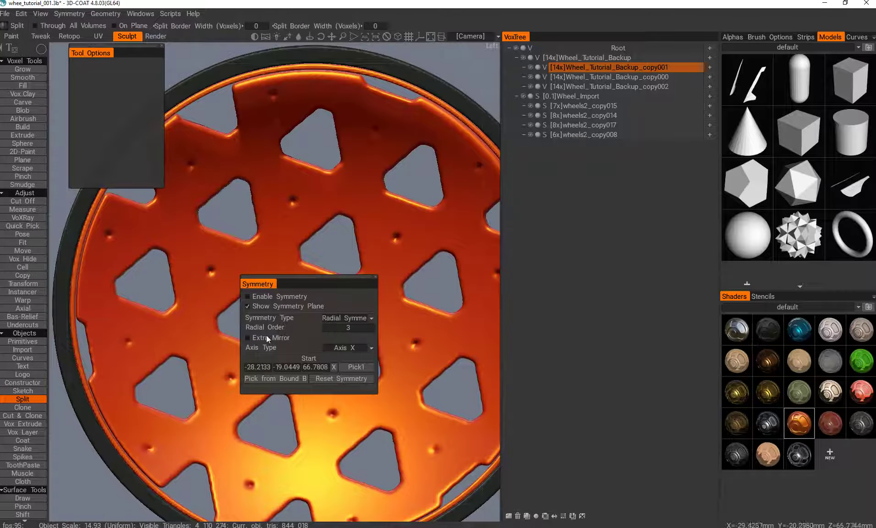
{"action": "scroll", "coordinate": [290, 201], "scroll_direction": "down", "scroll_amount": 4}
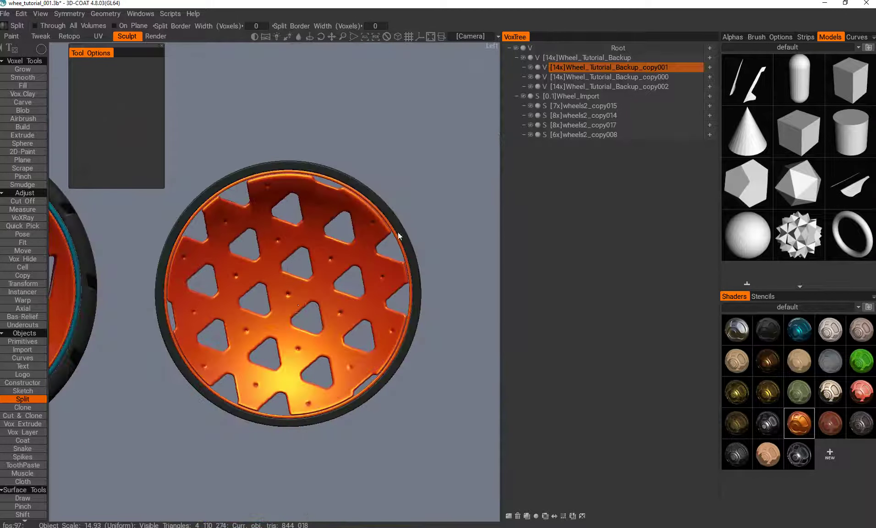
{"action": "left_click", "coordinate": [530, 65]}
{"action": "left_click", "coordinate": [531, 65]}
{"action": "scroll", "coordinate": [316, 297], "scroll_direction": "down", "scroll_amount": 4}
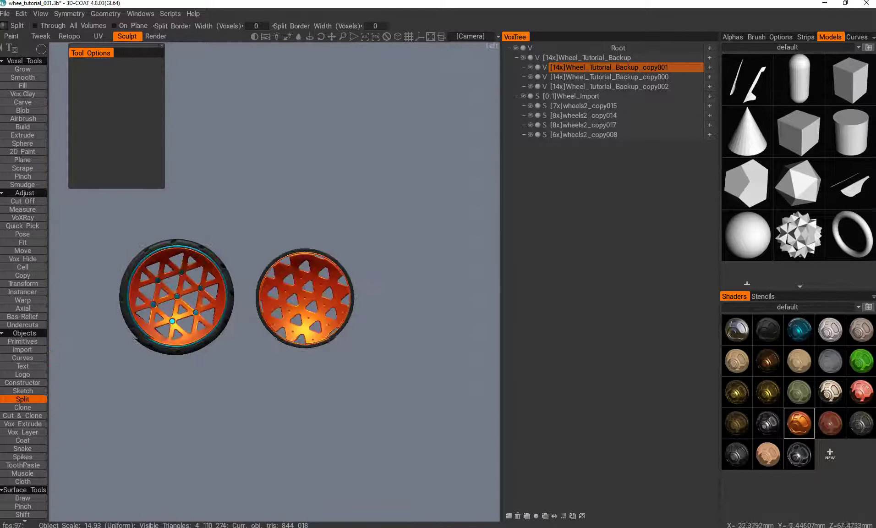
{"action": "key", "text": "s"}
{"action": "left_click", "coordinate": [295, 341]}
{"action": "scroll", "coordinate": [338, 283], "scroll_direction": "up", "scroll_amount": 4}
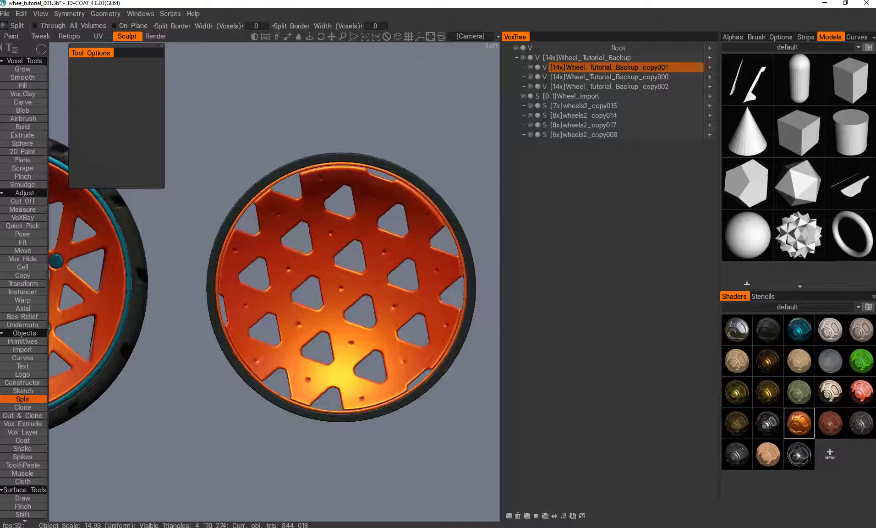
{"action": "key", "text": "s"}
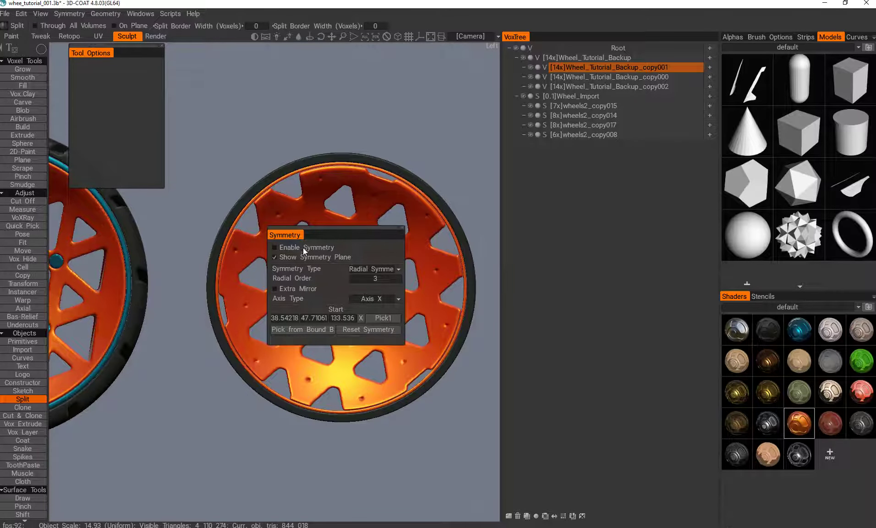
{"action": "middle_click_drag", "start_coordinate": [261, 381], "coordinate": [240, 387]}
{"action": "scroll", "coordinate": [219, 328], "scroll_direction": "up", "scroll_amount": 4}
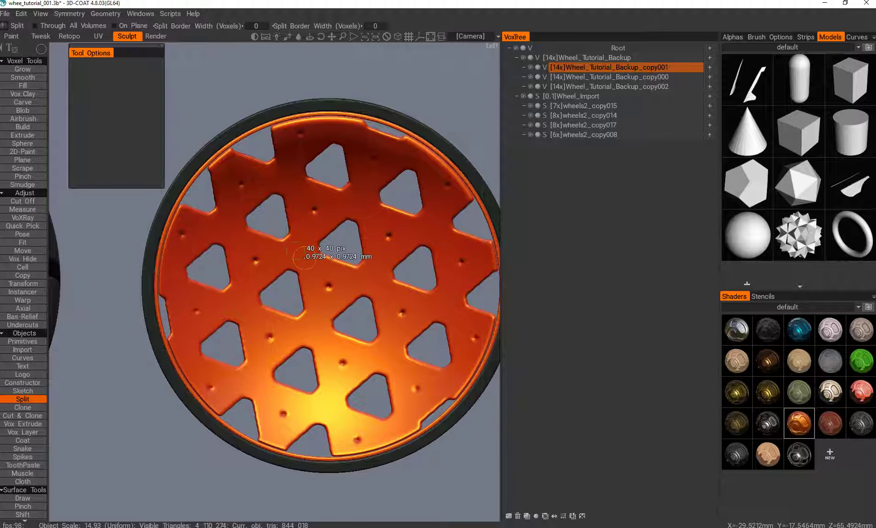
Try splitting a small circle about 1 mm across from the disc with symmetry enabled, and undo the attempt
{"action": "left_click", "coordinate": [295, 251]}
{"action": "left_click_drag", "start_coordinate": [280, 352], "coordinate": [346, 320], "text": "alt"}
{"action": "key", "text": "ctrl+z"}
Turn off the symmetry and split three circular bolts about 1.3 mm across from the disc around its central dimple
{"action": "key", "text": "s"}
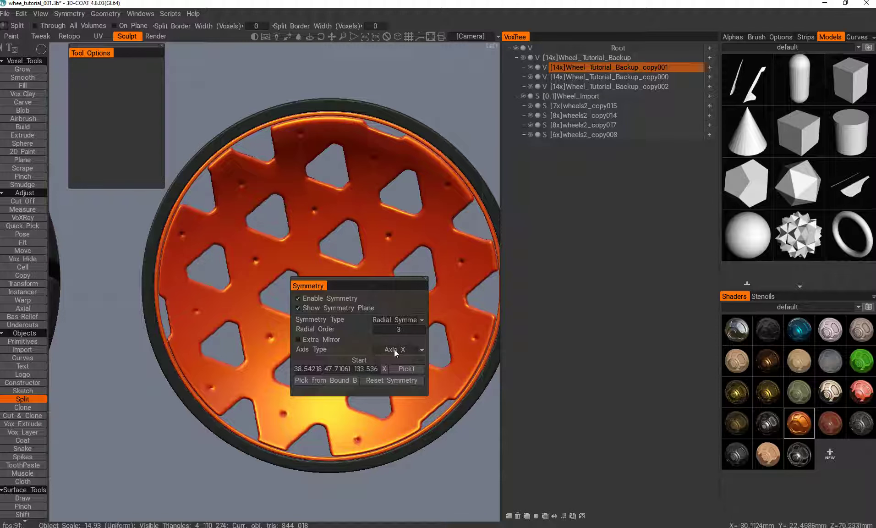
{"action": "scroll", "coordinate": [275, 229], "scroll_direction": "up", "scroll_amount": 5}
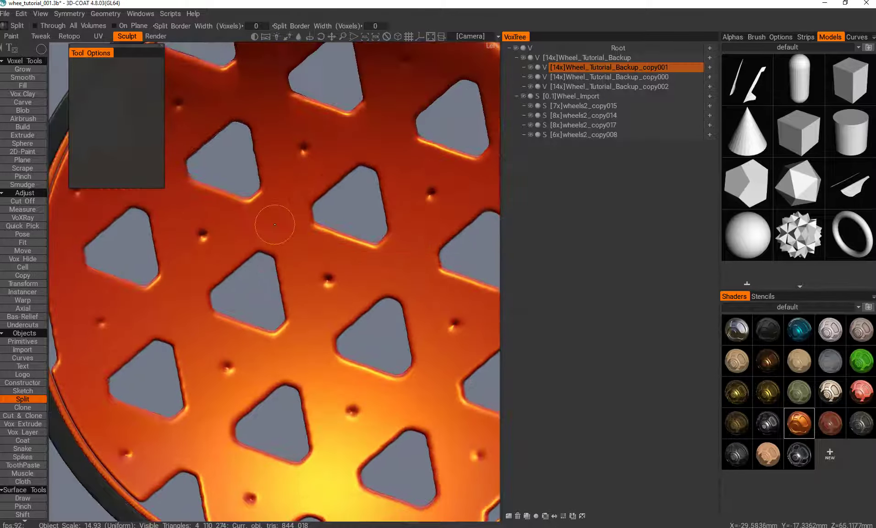
{"action": "left_click", "coordinate": [290, 240]}
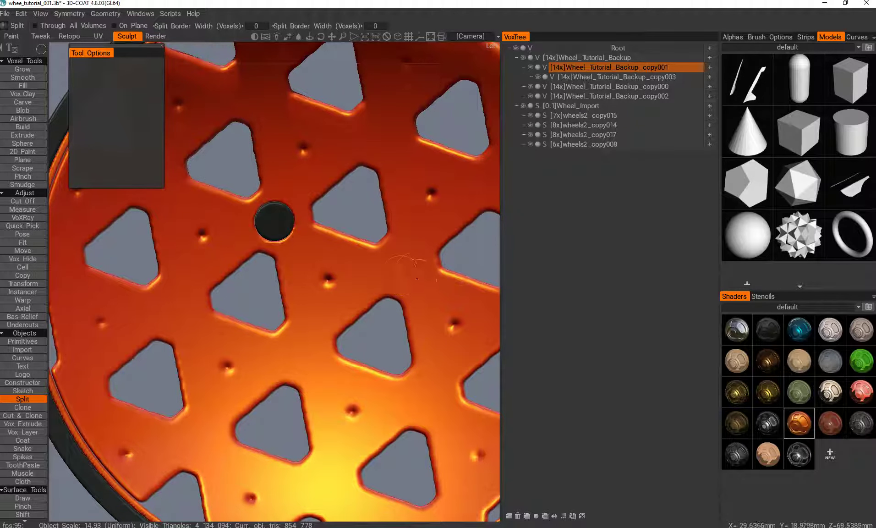
{"action": "left_click_drag", "start_coordinate": [405, 268], "coordinate": [399, 293]}
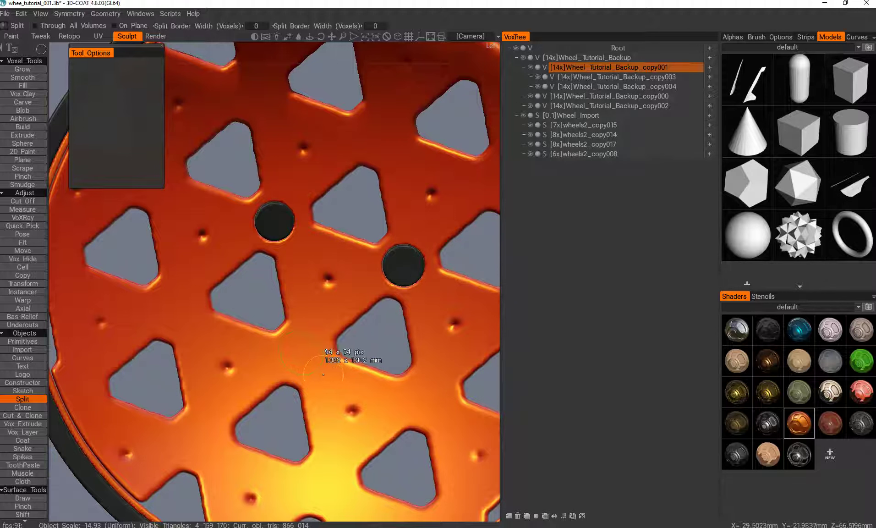
{"action": "left_click_drag", "start_coordinate": [290, 240], "coordinate": [294, 238]}
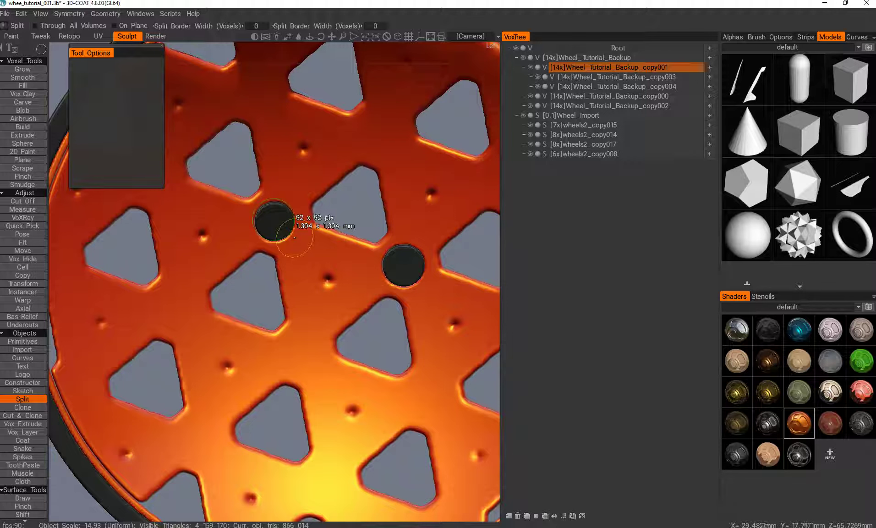
{"action": "left_click", "coordinate": [322, 368]}
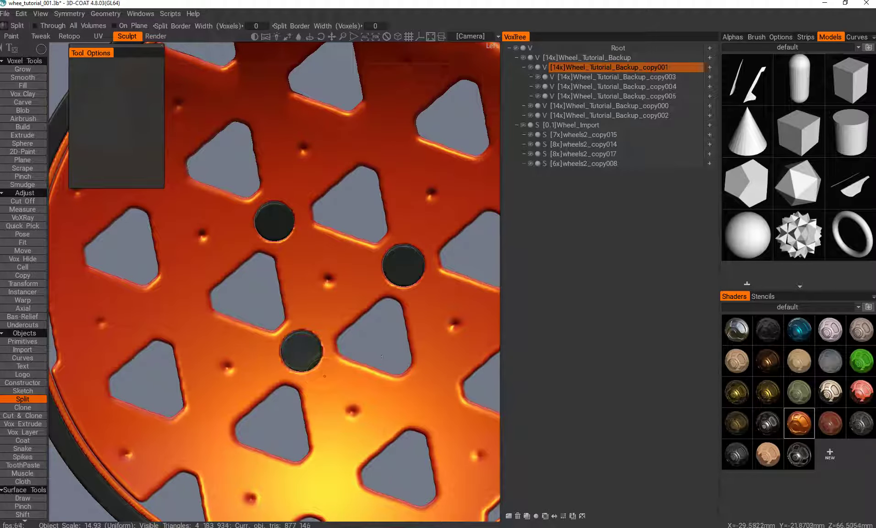
Split five circular bolts about 1.4 to 1.5 mm across at the spoke junctions on the upper and side parts of the disc
{"action": "right_click_drag", "start_coordinate": [345, 404], "coordinate": [324, 340], "text": "alt"}
{"action": "mouse_move", "coordinate": [324, 339]}
{"action": "left_mouse_down", "text": "alt"}
{"action": "mouse_move", "coordinate": [255, 323]}
{"action": "mouse_move", "coordinate": [328, 338]}
{"action": "mouse_move", "coordinate": [315, 343]}
{"action": "left_mouse_up", "text": "alt"}
{"action": "right_click_drag", "start_coordinate": [314, 344], "coordinate": [293, 295], "text": "alt"}
{"action": "mouse_move", "coordinate": [293, 295]}
{"action": "left_mouse_down", "text": "alt"}
{"action": "mouse_move", "coordinate": [238, 287]}
{"action": "mouse_move", "coordinate": [285, 261]}
{"action": "mouse_move", "coordinate": [268, 273]}
{"action": "mouse_move", "coordinate": [287, 292]}
{"action": "left_mouse_up", "text": "alt"}
{"action": "middle_click_drag", "start_coordinate": [287, 292], "coordinate": [294, 298], "text": "alt"}
{"action": "right_click_drag", "start_coordinate": [294, 299], "coordinate": [298, 385], "text": "alt"}
{"action": "middle_click_drag", "start_coordinate": [298, 385], "coordinate": [303, 369], "text": "alt"}
{"action": "mouse_move", "coordinate": [303, 369]}
{"action": "right_mouse_down", "text": "alt"}
{"action": "mouse_move", "coordinate": [298, 343]}
{"action": "mouse_move", "coordinate": [297, 375]}
{"action": "right_mouse_up", "text": "alt"}
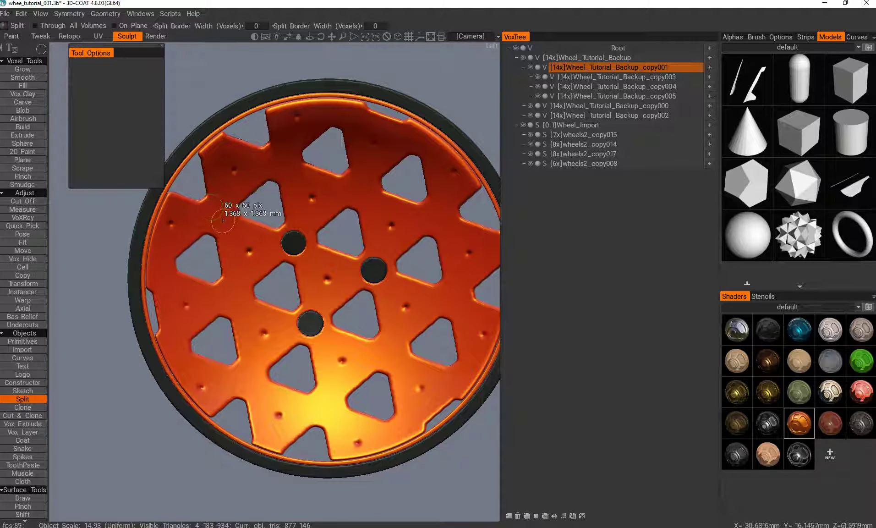
{"action": "left_click", "coordinate": [230, 227]}
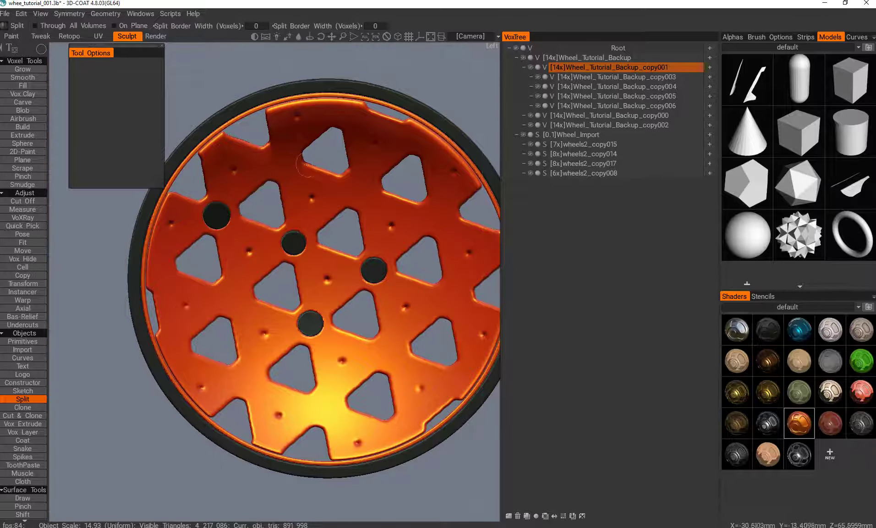
{"action": "left_click", "coordinate": [456, 313]}
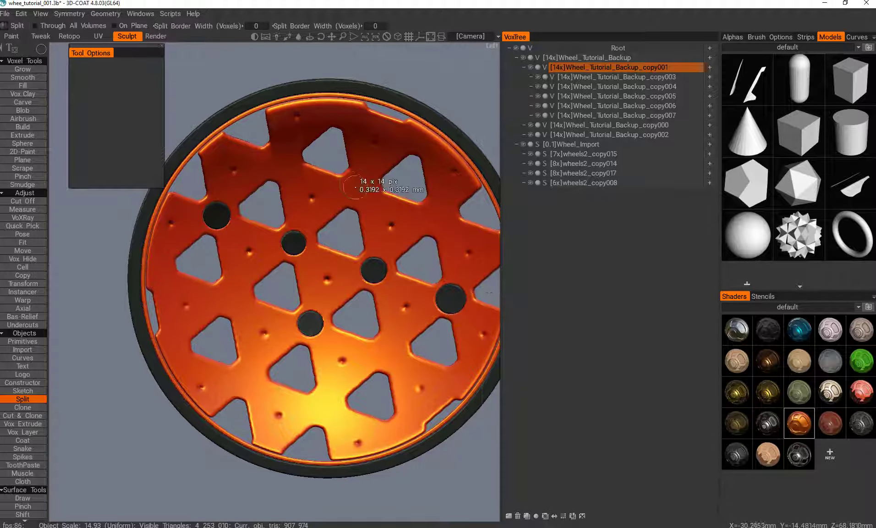
{"action": "left_click_drag", "start_coordinate": [364, 200], "coordinate": [364, 201]}
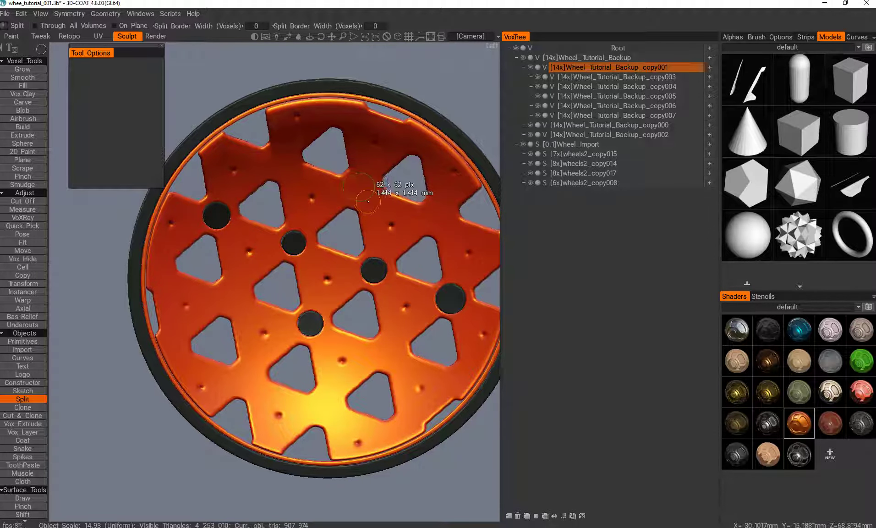
{"action": "left_click", "coordinate": [365, 200]}
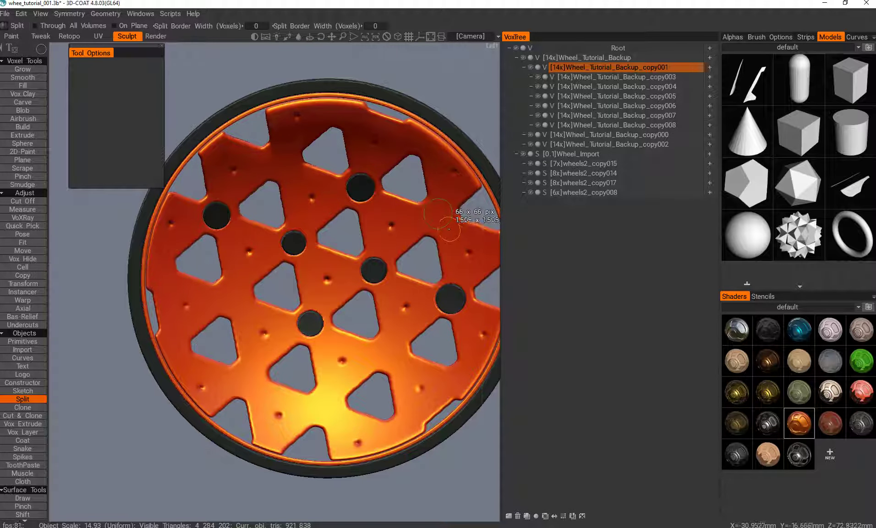
{"action": "left_click", "coordinate": [448, 229]}
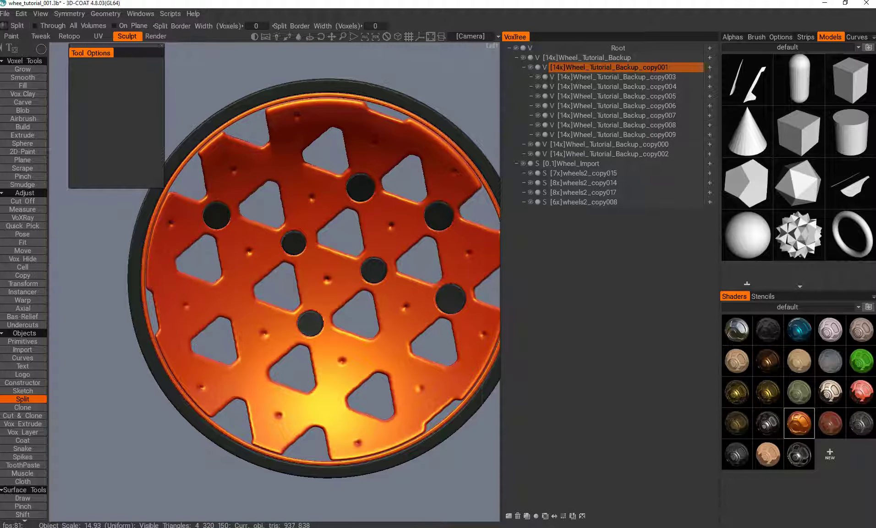
{"action": "left_click", "coordinate": [293, 168]}
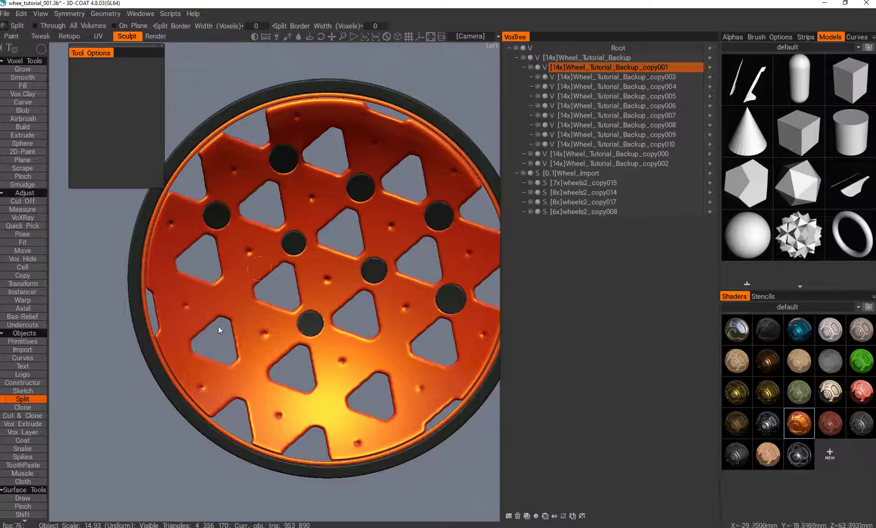
Split four more circular bolts about 1.4 mm across at the spoke junctions on the lower and left parts of the disc
{"action": "left_click", "coordinate": [241, 305]}
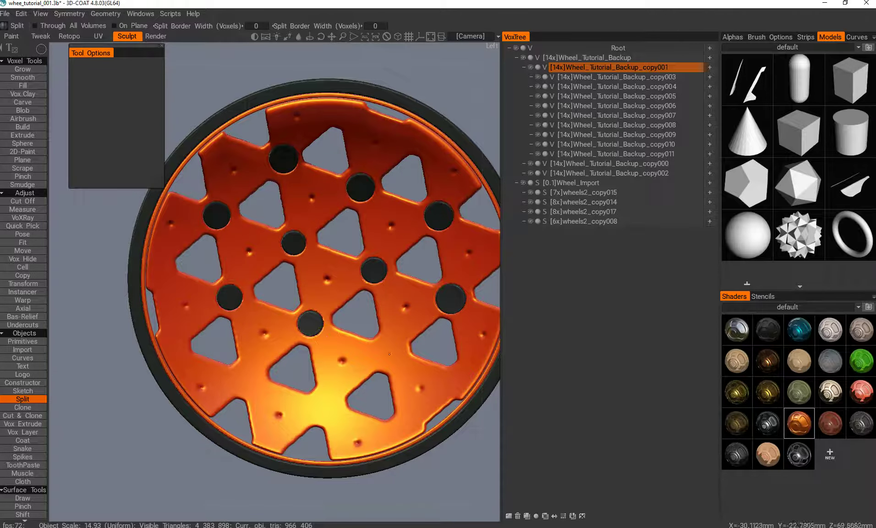
{"action": "left_click_drag", "start_coordinate": [396, 365], "coordinate": [399, 369]}
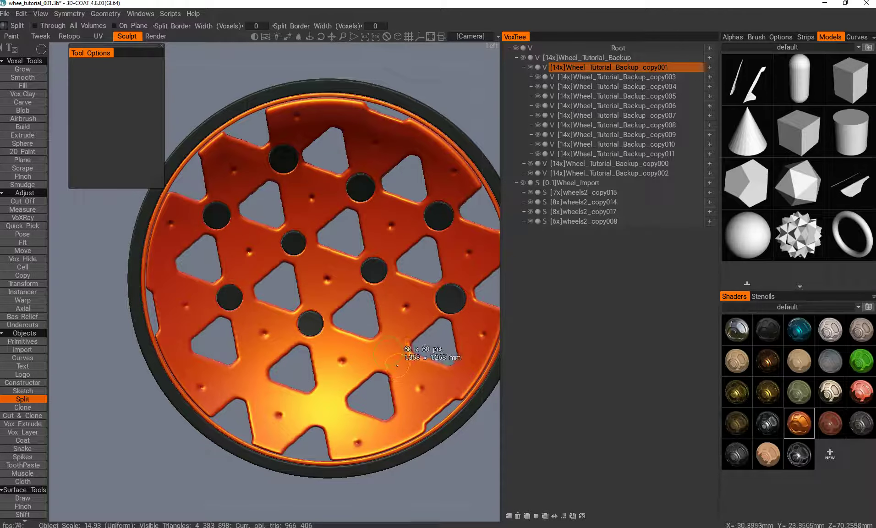
{"action": "left_click", "coordinate": [398, 366]}
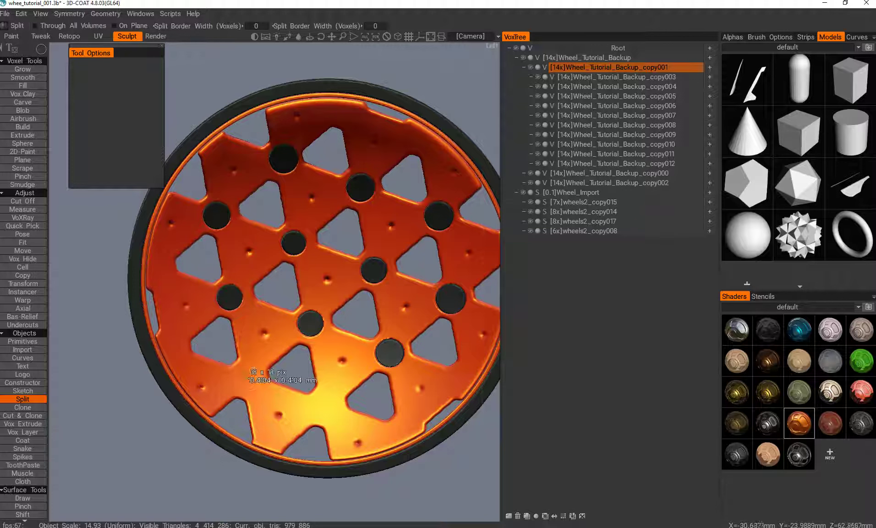
{"action": "right_click_drag", "start_coordinate": [259, 386], "coordinate": [258, 387]}
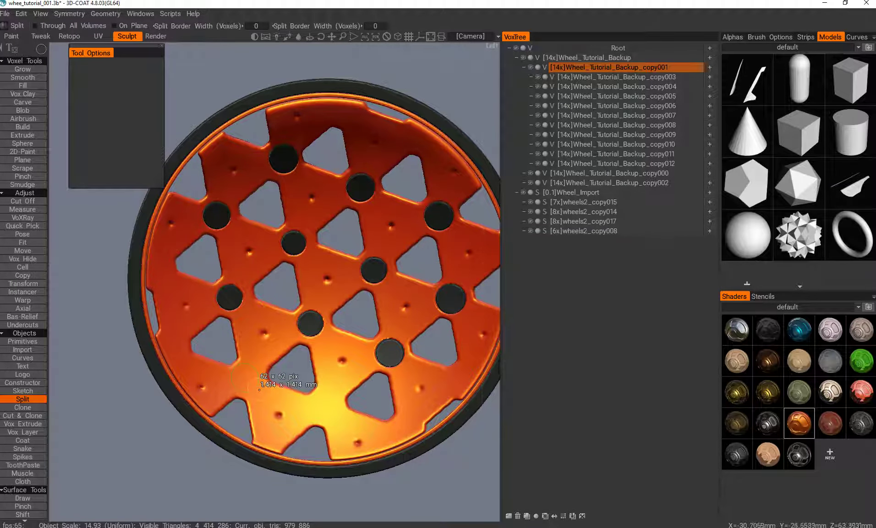
{"action": "left_click", "coordinate": [259, 390]}
{"action": "left_click_drag", "start_coordinate": [332, 417], "coordinate": [340, 422]}
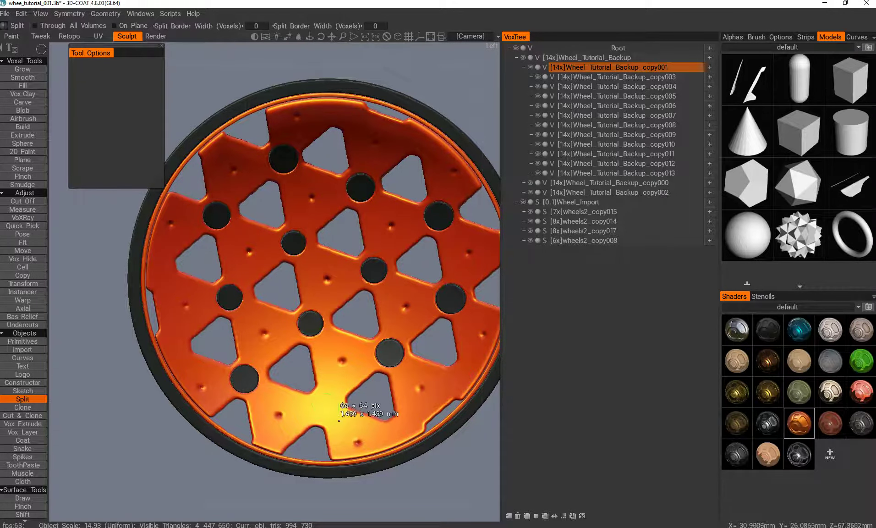
{"action": "left_click", "coordinate": [340, 418]}
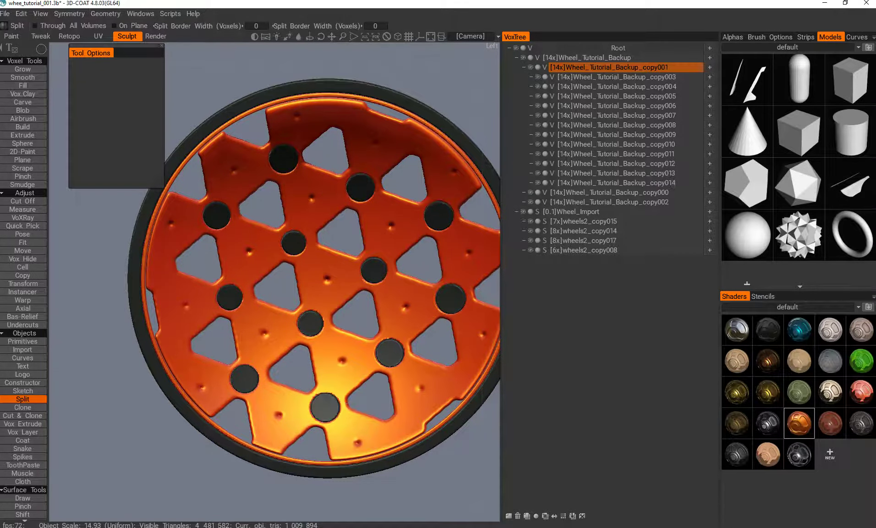
Merge all the split bolt volumes into one child volume of the disc and apply the blue metallic shader to it
{"action": "left_click_drag", "start_coordinate": [339, 412], "coordinate": [330, 348], "text": "alt"}
{"action": "scroll", "coordinate": [293, 385], "scroll_direction": "down", "scroll_amount": 3}
{"action": "left_click_drag", "start_coordinate": [645, 75], "coordinate": [696, 86]}
{"action": "left_click_drag", "start_coordinate": [332, 327], "coordinate": [327, 301], "text": "alt"}
{"action": "left_click", "coordinate": [798, 335]}
Select the thin rim ring around the orange disc and apply the blue metallic shader to it
{"action": "middle_click_drag", "start_coordinate": [275, 311], "coordinate": [308, 345], "text": "alt"}
{"action": "left_click_drag", "start_coordinate": [308, 345], "coordinate": [323, 304], "text": "alt"}
{"action": "key", "text": "h"}
{"action": "right_click_drag", "start_coordinate": [322, 304], "coordinate": [293, 316], "text": "alt"}
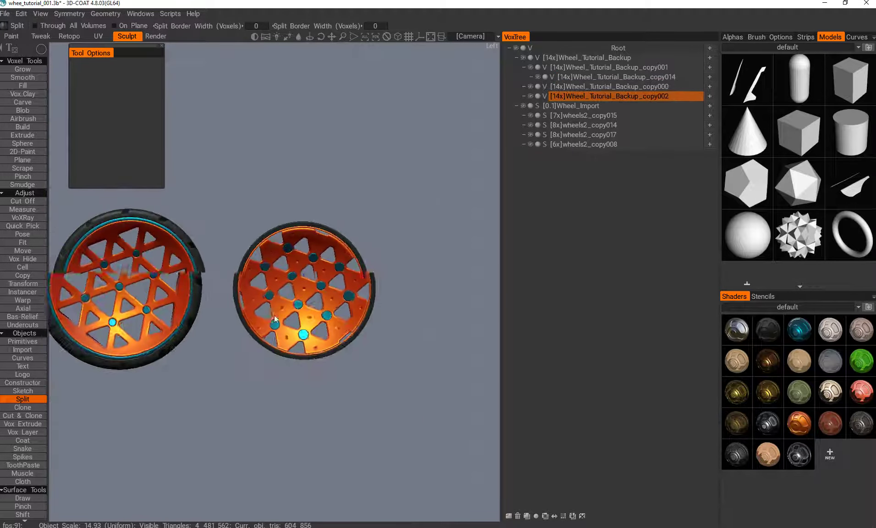
{"action": "left_click_drag", "start_coordinate": [293, 316], "coordinate": [260, 322], "text": "alt"}
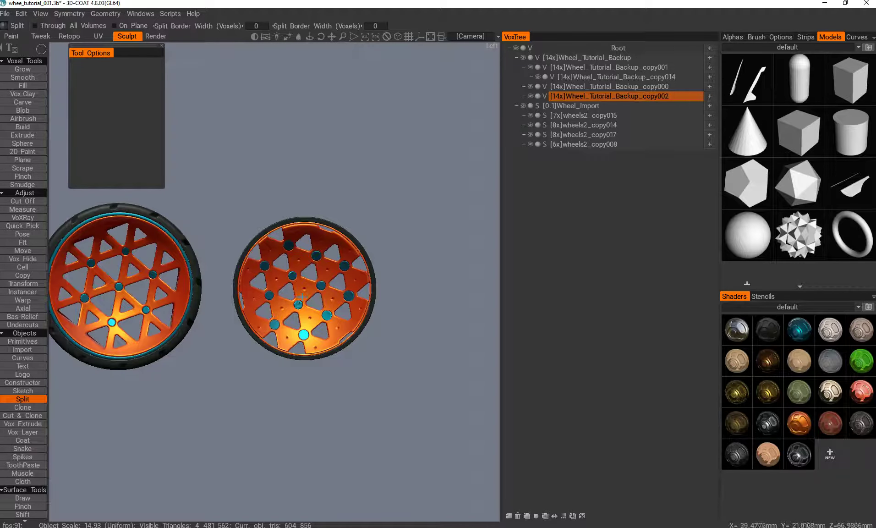
{"action": "right_click_drag", "start_coordinate": [254, 322], "coordinate": [262, 308], "text": "alt"}
{"action": "left_click_drag", "start_coordinate": [262, 307], "coordinate": [265, 316], "text": "alt"}
{"action": "key", "text": "h"}
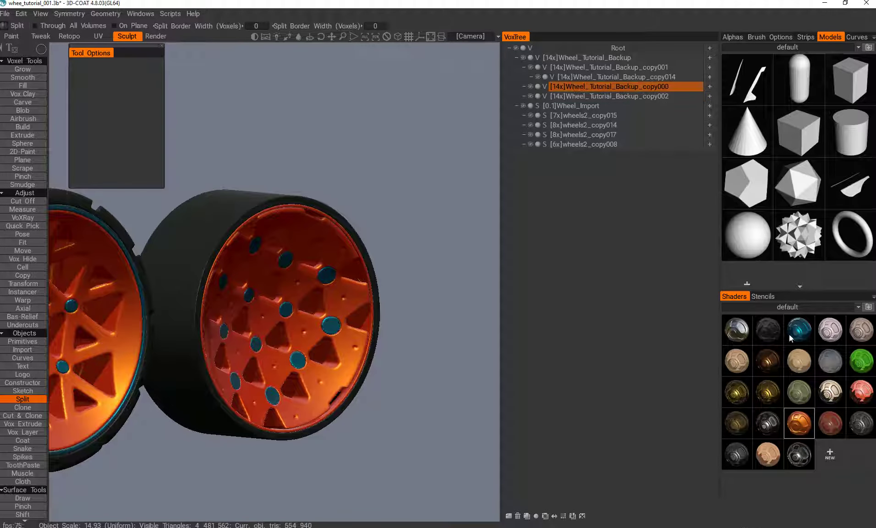
{"action": "left_click", "coordinate": [798, 332]}
Make the new wheel's tyre the active volume and activate the Vox Hide tool
{"action": "left_click_drag", "start_coordinate": [371, 349], "coordinate": [286, 319], "text": "alt"}
{"action": "key", "text": "h"}
{"action": "left_click_drag", "start_coordinate": [316, 373], "coordinate": [299, 343], "text": "alt+shift"}
{"action": "mouse_move", "coordinate": [281, 290]}
{"action": "left_mouse_down", "text": "alt+shift"}
{"action": "mouse_move", "coordinate": [223, 262]}
{"action": "mouse_move", "coordinate": [213, 307]}
{"action": "mouse_move", "coordinate": [341, 281]}
{"action": "mouse_move", "coordinate": [302, 287]}
{"action": "mouse_move", "coordinate": [372, 226]}
{"action": "left_mouse_up", "text": "alt+shift"}
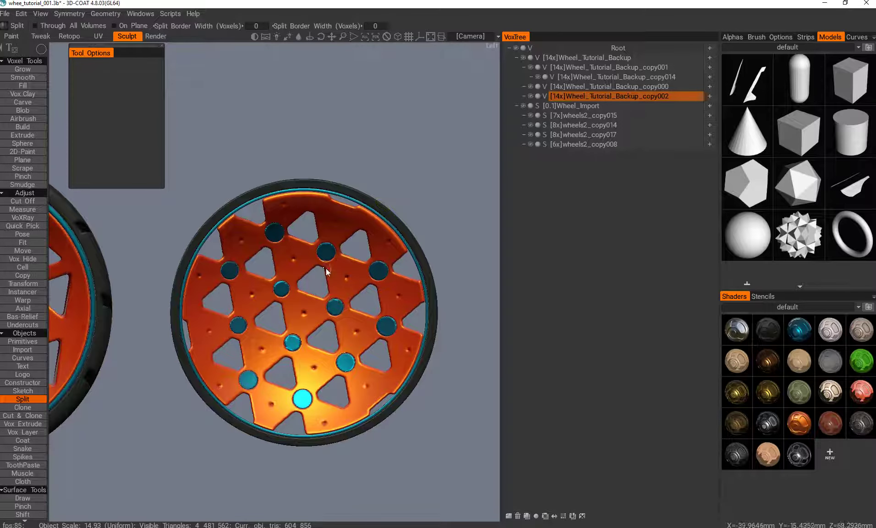
{"action": "key", "text": "s"}
{"action": "key", "text": "h"}
{"action": "middle_click_drag", "start_coordinate": [304, 288], "coordinate": [302, 285], "text": "alt"}
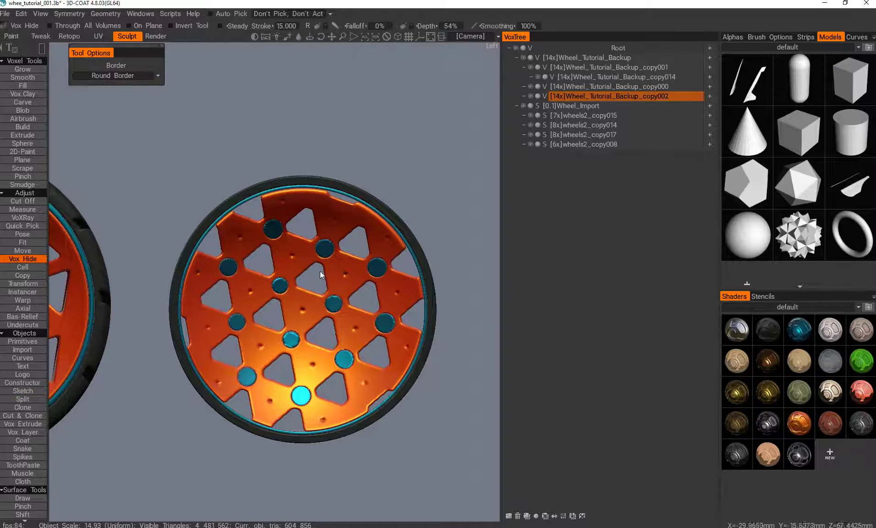
Set up radial symmetry of order 12 around the X axis, with its start point picked from the tyre's bounding box
{"action": "key", "text": "s"}
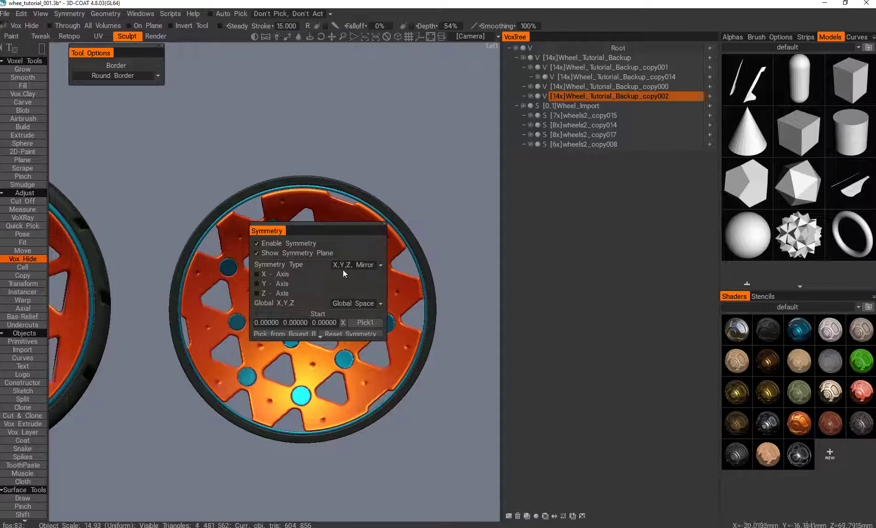
{"action": "left_click", "coordinate": [367, 286]}
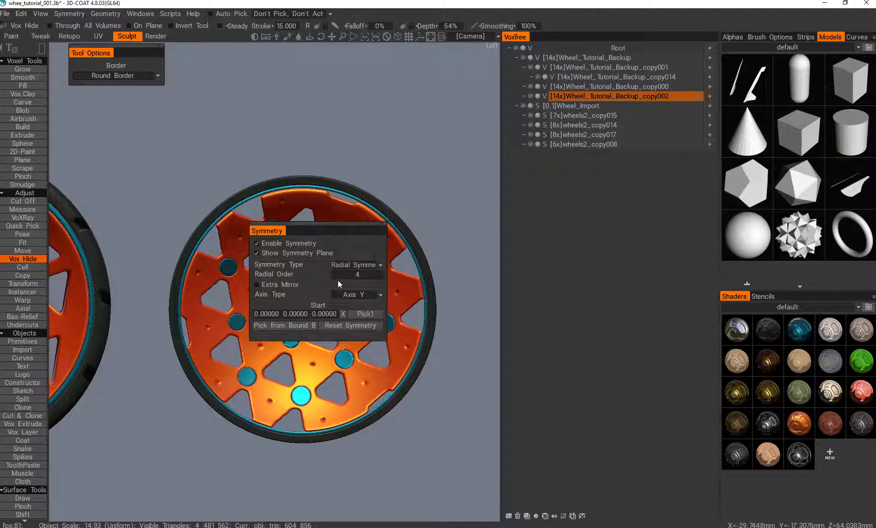
{"action": "left_click", "coordinate": [378, 275]}
{"action": "left_click", "coordinate": [296, 326]}
{"action": "left_click", "coordinate": [358, 294]}
{"action": "left_click", "coordinate": [362, 305]}
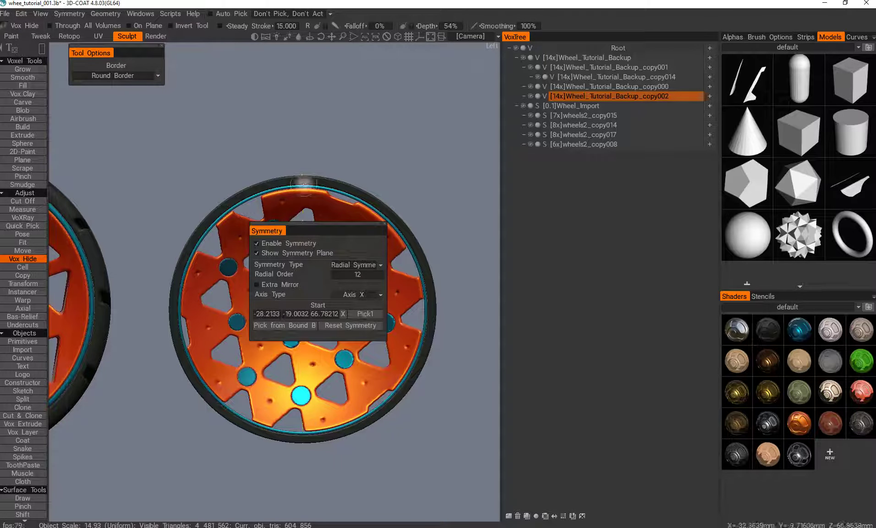
Cut slanted tread notches into the front edge of the tyre with Vox Hide and the radial symmetry
{"action": "left_click_drag", "start_coordinate": [303, 185], "coordinate": [341, 211], "text": "alt"}
{"action": "middle_click_drag", "start_coordinate": [342, 210], "coordinate": [340, 243]}
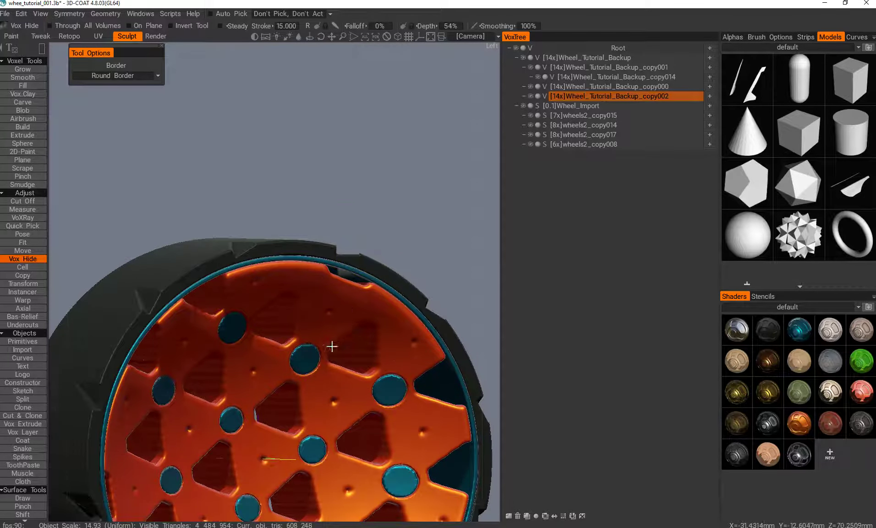
{"action": "mouse_move", "coordinate": [326, 352]}
{"action": "middle_mouse_down"}
{"action": "mouse_move", "coordinate": [307, 391]}
{"action": "mouse_move", "coordinate": [233, 354]}
{"action": "mouse_move", "coordinate": [221, 309]}
{"action": "mouse_move", "coordinate": [238, 260]}
{"action": "mouse_move", "coordinate": [348, 352]}
{"action": "mouse_move", "coordinate": [342, 367]}
{"action": "mouse_move", "coordinate": [329, 375]}
{"action": "mouse_move", "coordinate": [297, 336]}
{"action": "middle_mouse_up"}
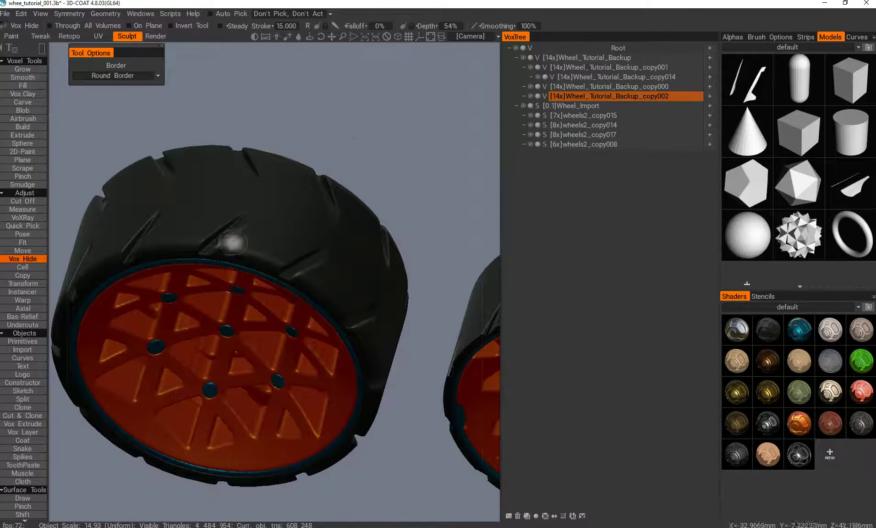
Try to cut an additional slanted notch pattern across the tyre's outer edge, following the reference wheel's tread
{"action": "middle_click_drag", "start_coordinate": [229, 270], "coordinate": [349, 320]}
{"action": "middle_click_drag", "start_coordinate": [373, 285], "coordinate": [237, 292]}
{"action": "scroll", "coordinate": [272, 298], "scroll_direction": "down", "scroll_amount": 5}
{"action": "scroll", "coordinate": [275, 307], "scroll_direction": "up", "scroll_amount": 3}
{"action": "middle_click_drag", "start_coordinate": [293, 319], "coordinate": [265, 286]}
{"action": "scroll", "coordinate": [317, 302], "scroll_direction": "up", "scroll_amount": 3}
{"action": "scroll", "coordinate": [263, 275], "scroll_direction": "up", "scroll_amount": 3}
{"action": "left_click_drag", "start_coordinate": [247, 264], "coordinate": [276, 275]}
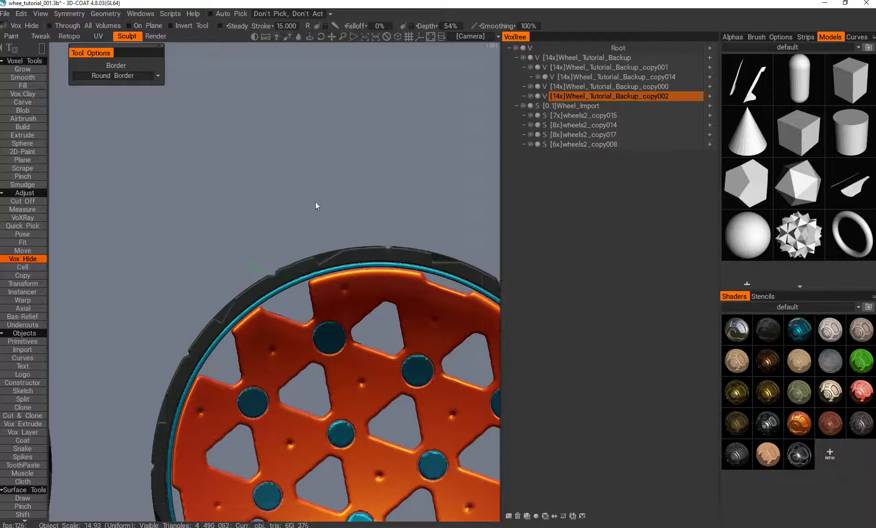
Cut two narrow parallel grooves around the tyre near the middle of its tread, the second about 0.19 mm wide
{"action": "left_click_drag", "start_coordinate": [319, 197], "coordinate": [302, 297], "text": "alt"}
{"action": "right_click_drag", "start_coordinate": [302, 298], "coordinate": [281, 326], "text": "alt"}
{"action": "left_click_drag", "start_coordinate": [280, 326], "coordinate": [320, 267], "text": "alt"}
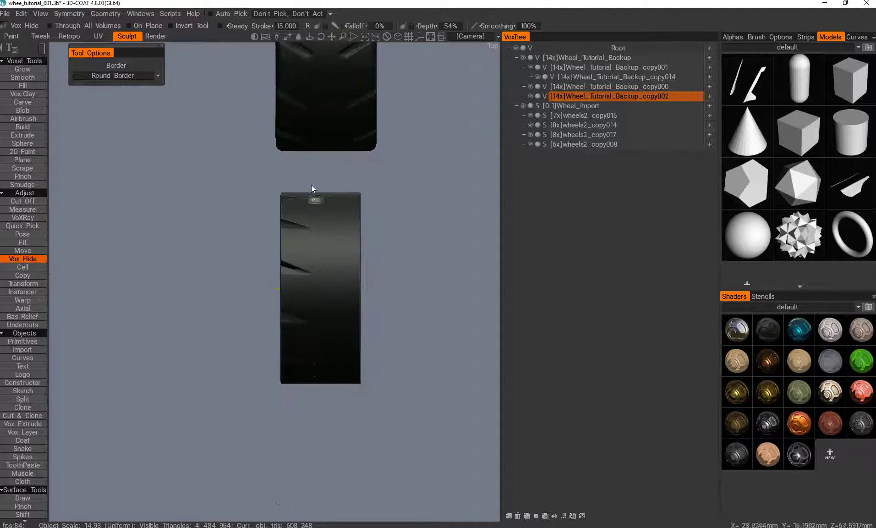
{"action": "left_click_drag", "start_coordinate": [311, 180], "coordinate": [316, 411]}
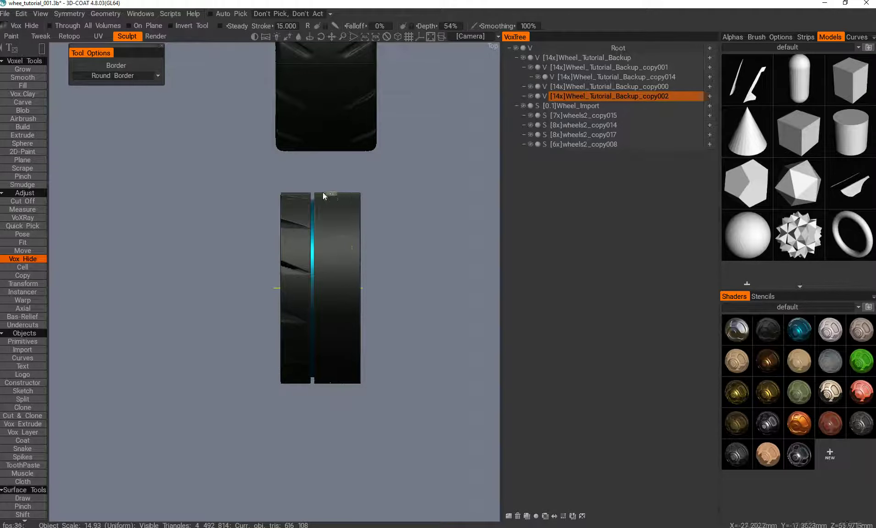
{"action": "left_click_drag", "start_coordinate": [323, 187], "coordinate": [321, 415]}
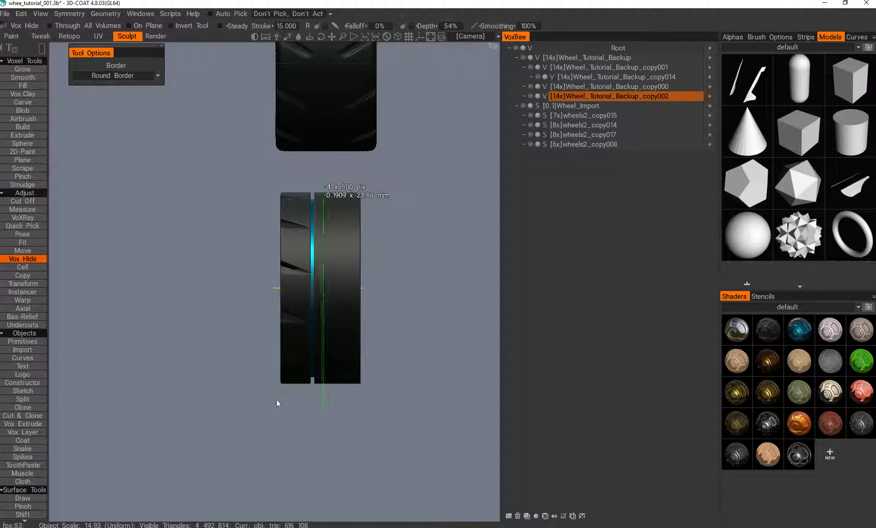
Switch Vox Hide to circular selection and apply it to the tyre with a large circle centred on the wheel
{"action": "left_click_drag", "start_coordinate": [244, 349], "coordinate": [316, 311], "text": "alt"}
{"action": "scroll", "coordinate": [315, 306], "scroll_direction": "up", "scroll_amount": 3}
{"action": "scroll", "coordinate": [315, 306], "scroll_direction": "up", "scroll_amount": 1}
{"action": "key", "text": "e"}
{"action": "left_click", "coordinate": [393, 286]}
{"action": "key", "text": "space"}
{"action": "middle_click_drag", "start_coordinate": [343, 291], "coordinate": [312, 272], "text": "alt"}
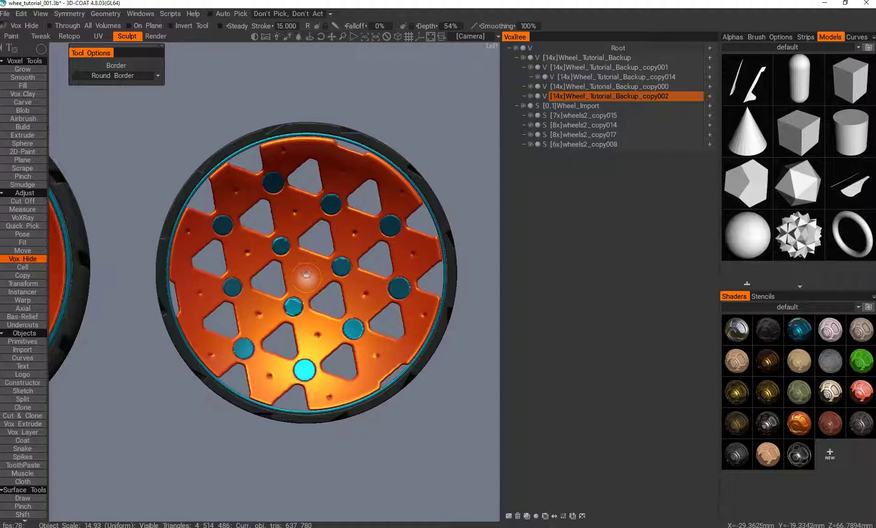
{"action": "left_click_drag", "start_coordinate": [432, 414], "coordinate": [432, 419]}
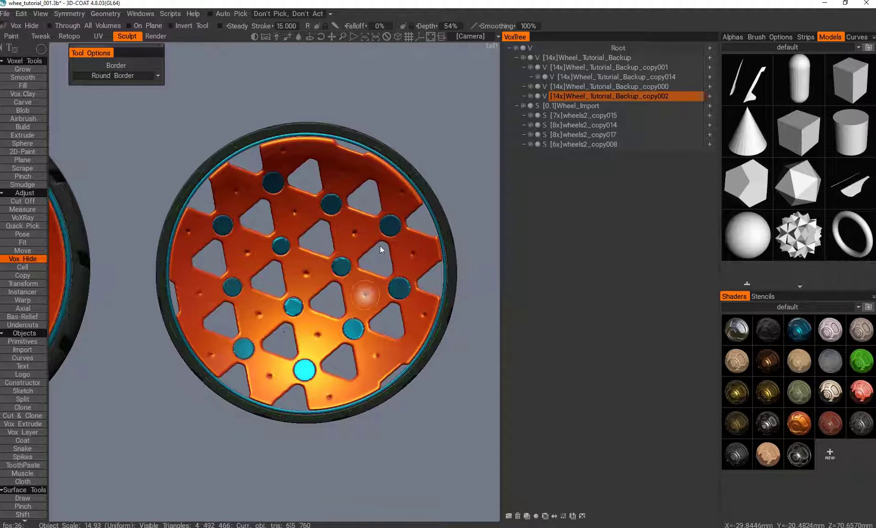
Switch the symmetry to X,Y,Z Mirror in global space, mirroring only along the X axis across the middle of the tyre's width
{"action": "middle_click_drag", "start_coordinate": [376, 259], "coordinate": [225, 35]}
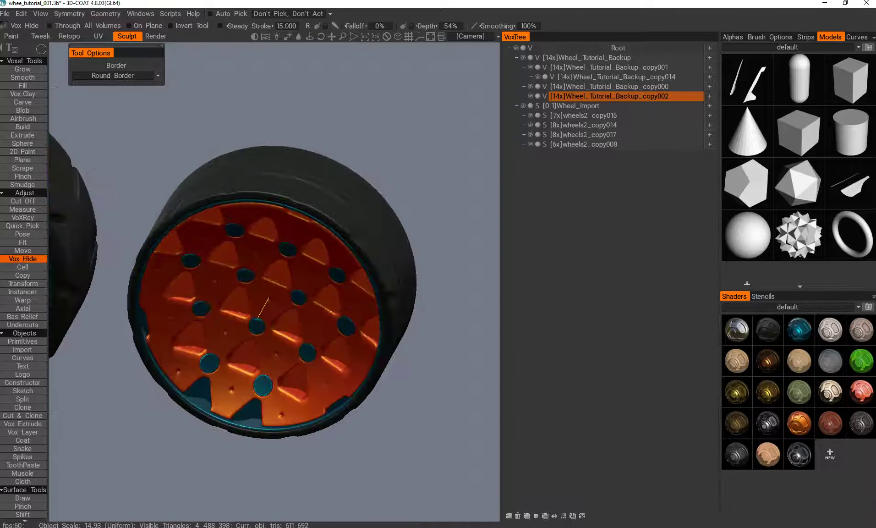
{"action": "middle_click_drag", "start_coordinate": [268, 297], "coordinate": [153, 345]}
{"action": "left_click_drag", "start_coordinate": [153, 350], "coordinate": [285, 198], "text": "alt"}
{"action": "middle_click_drag", "start_coordinate": [284, 198], "coordinate": [276, 253]}
{"action": "key", "text": "s"}
{"action": "left_click", "coordinate": [292, 241]}
{"action": "left_click", "coordinate": [304, 250]}
{"action": "left_click_drag", "start_coordinate": [254, 170], "coordinate": [267, 172]}
{"action": "scroll", "coordinate": [241, 278], "scroll_direction": "up", "scroll_amount": 3}
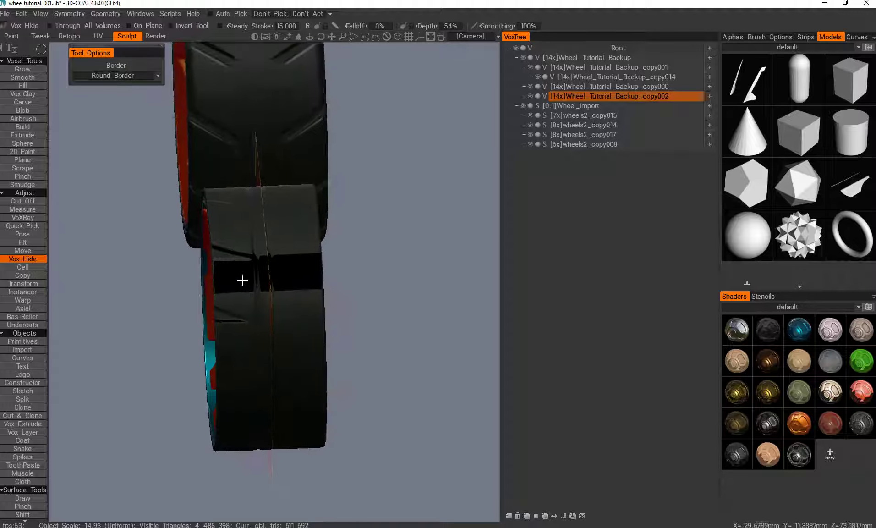
{"action": "left_click", "coordinate": [82, 14]}
{"action": "left_click_drag", "start_coordinate": [142, 248], "coordinate": [233, 287]}
{"action": "key", "text": "s"}
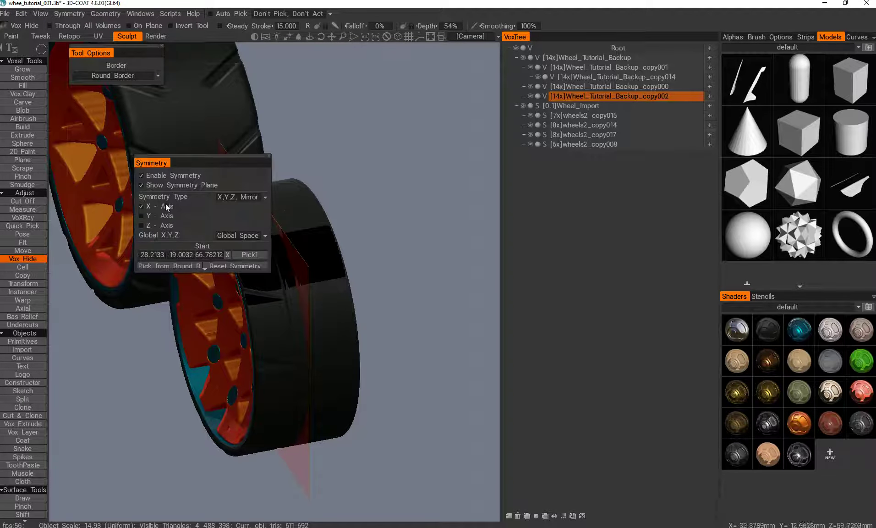
{"action": "left_click_drag", "start_coordinate": [125, 354], "coordinate": [107, 384]}
Mirror the notched tread from the front half of the tyre onto its plain back half with Symm Copy
{"action": "left_click", "coordinate": [70, 14]}
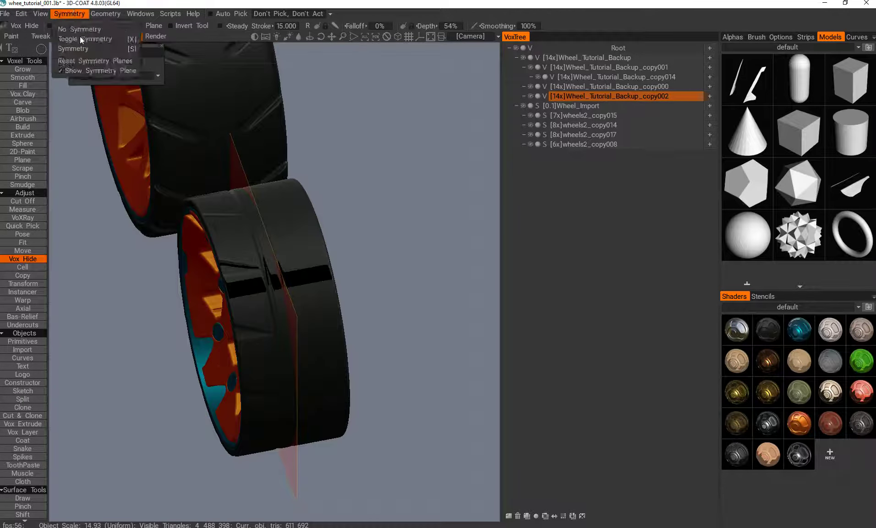
{"action": "mouse_move", "coordinate": [99, 16]}
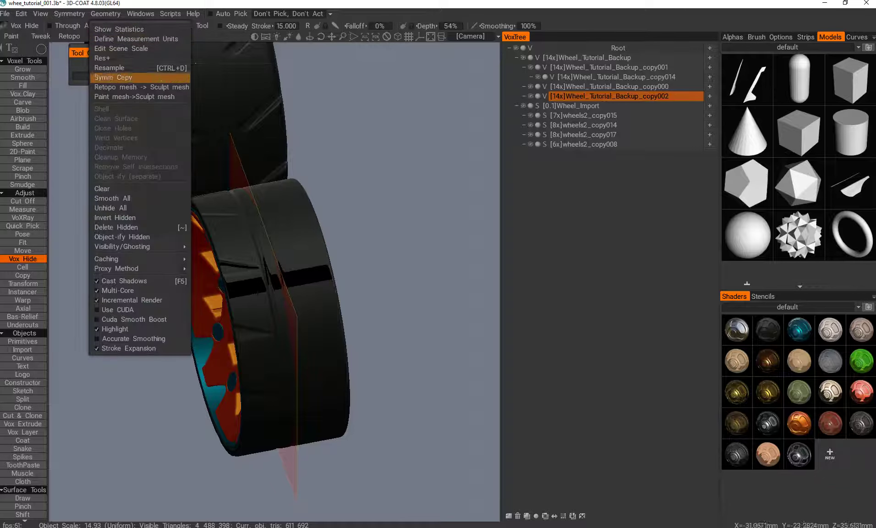
{"action": "left_click", "coordinate": [123, 77]}
{"action": "middle_click_drag", "start_coordinate": [163, 354], "coordinate": [202, 122]}
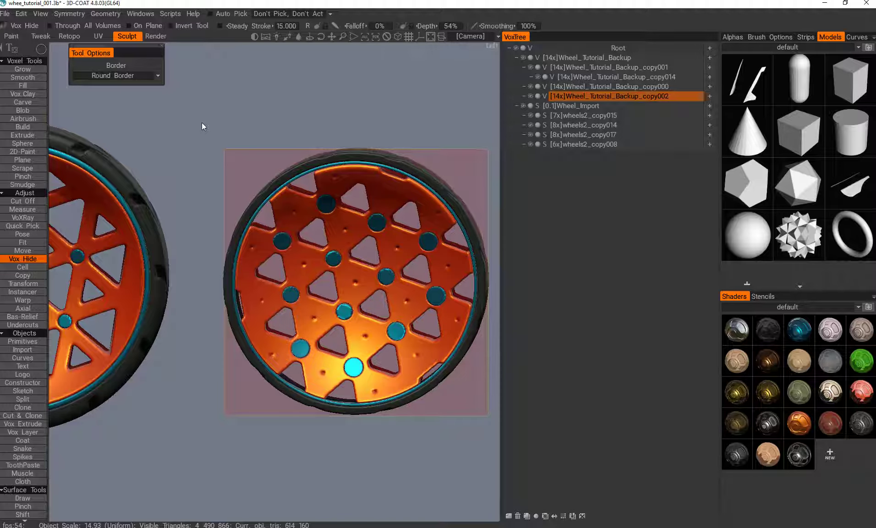
{"action": "middle_click_drag", "start_coordinate": [310, 280], "coordinate": [269, 293], "text": "alt"}
{"action": "left_click_drag", "start_coordinate": [269, 293], "coordinate": [209, 337], "text": "alt"}
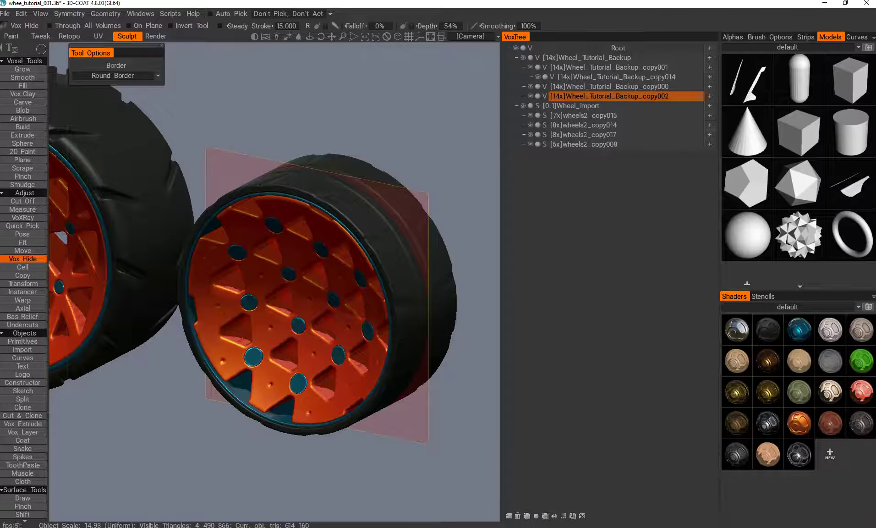